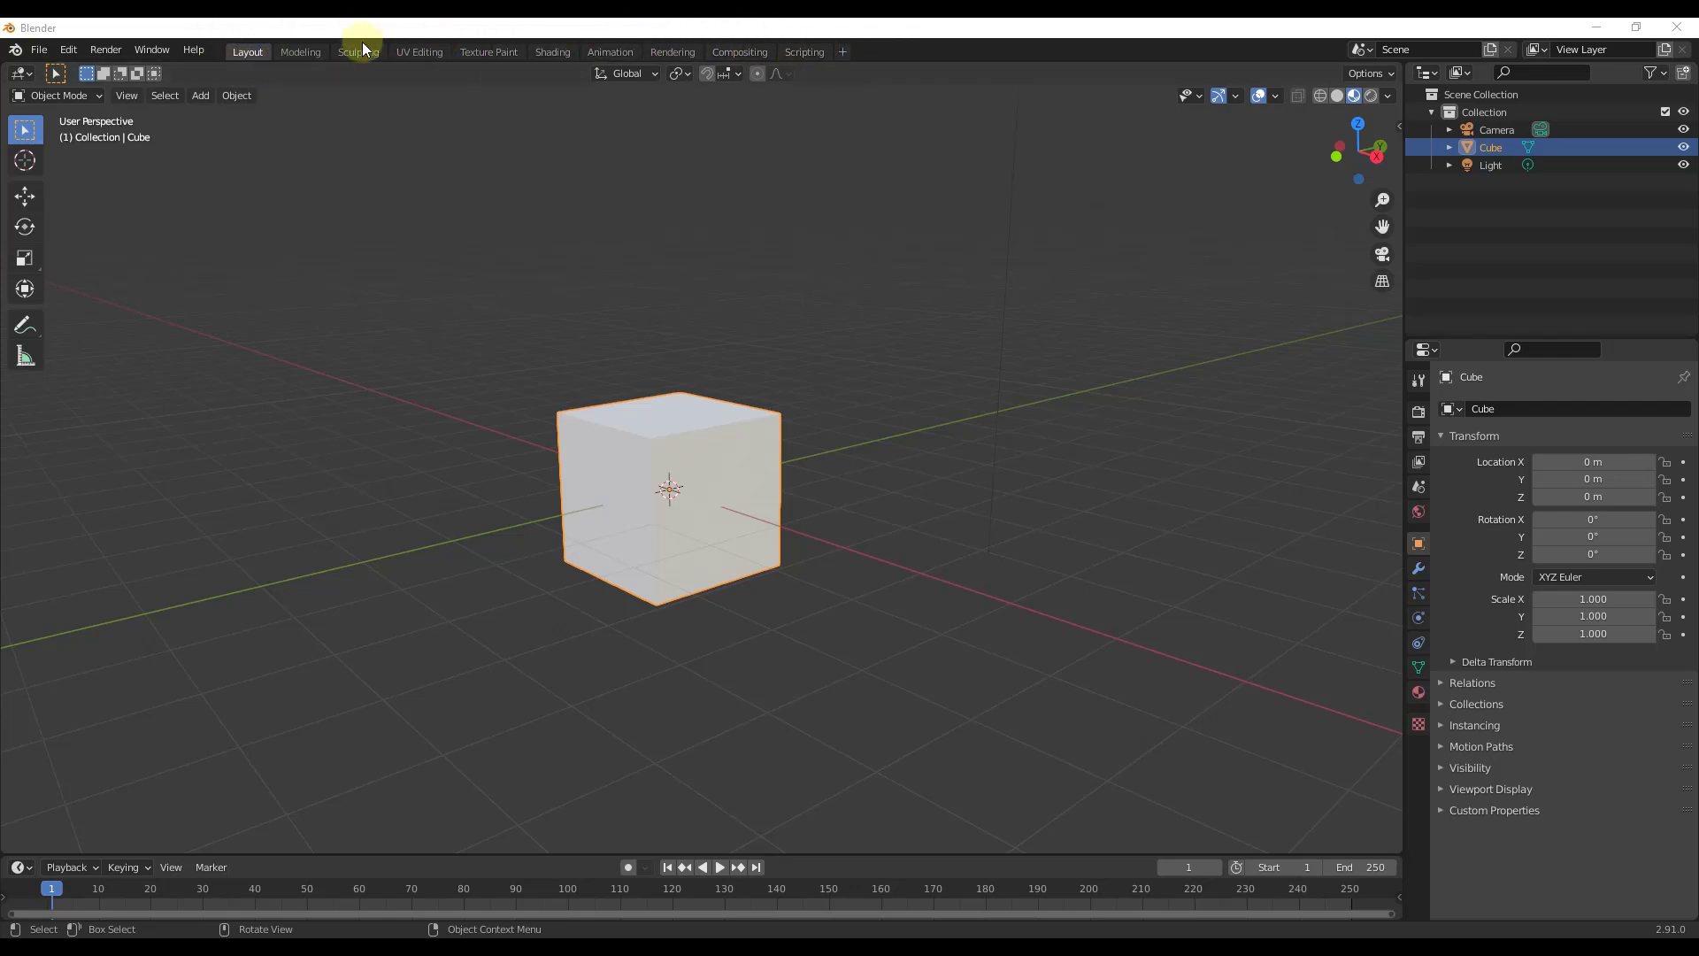
- Browse the UV Editing, Texture Paint, Shading and Animation workspaces, ending on Rendering
{"action": "key", "text": "ctrl+Page_Down"}
{"action": "key", "text": "ctrl+Page_Down"}
{"action": "key", "text": "ctrl+Page_Down"}
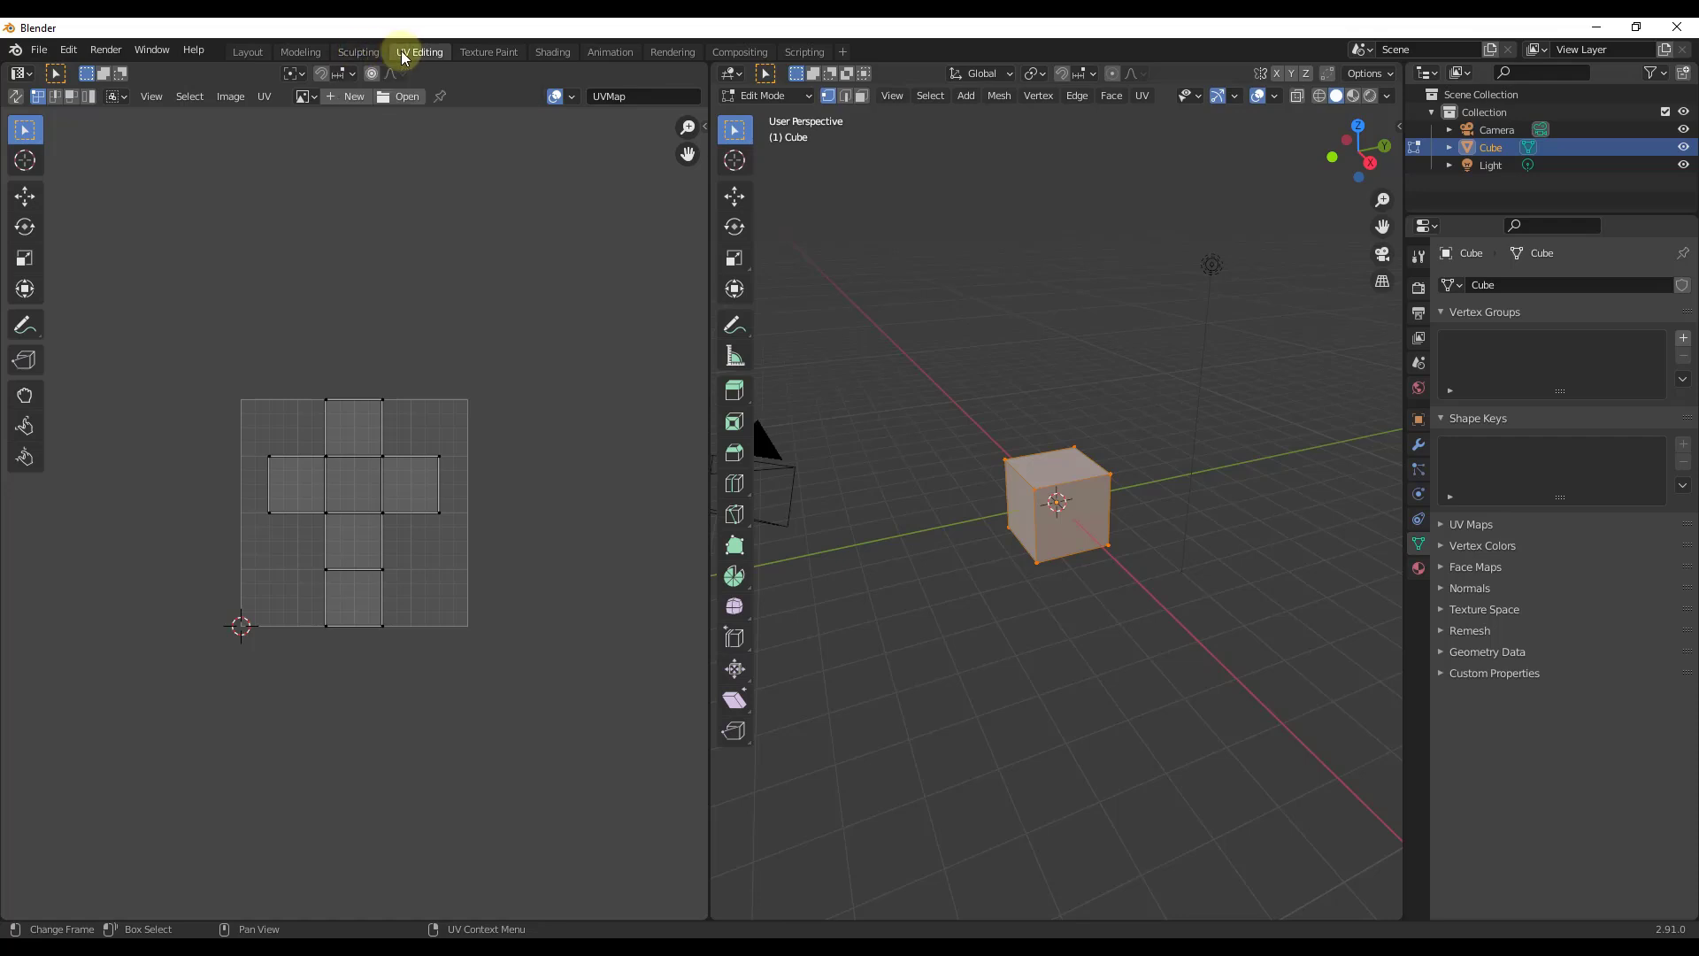
{"action": "left_click", "coordinate": [488, 54]}
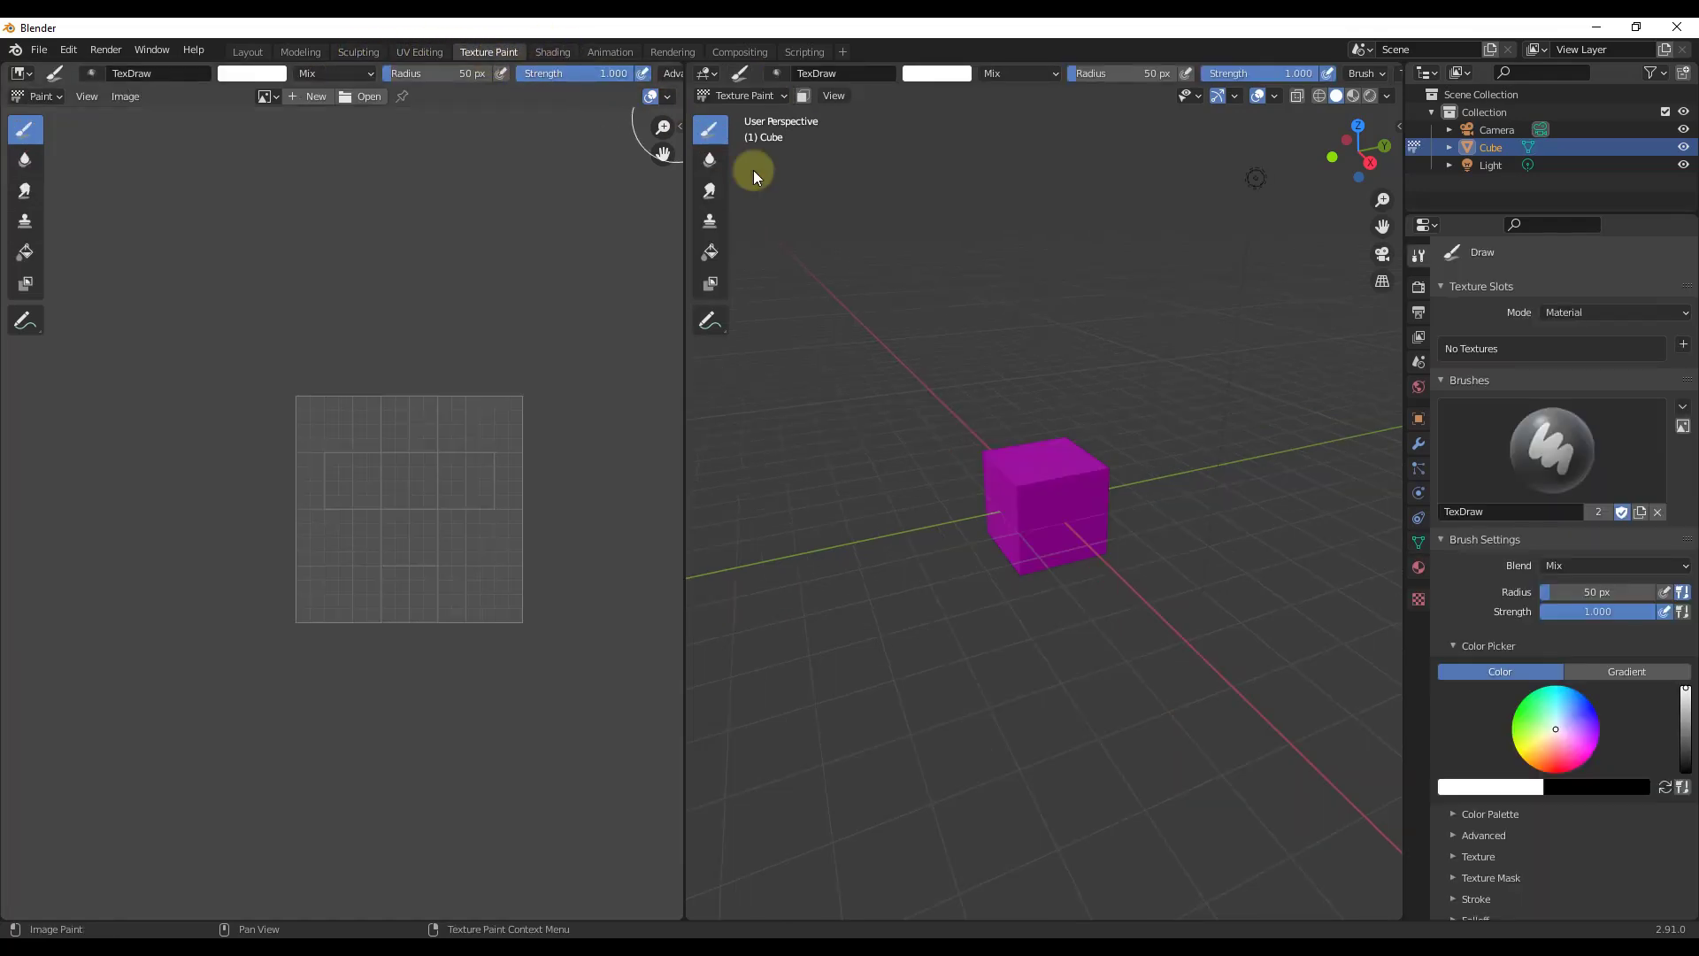
{"action": "left_click", "coordinate": [550, 52]}
{"action": "left_click", "coordinate": [607, 51]}
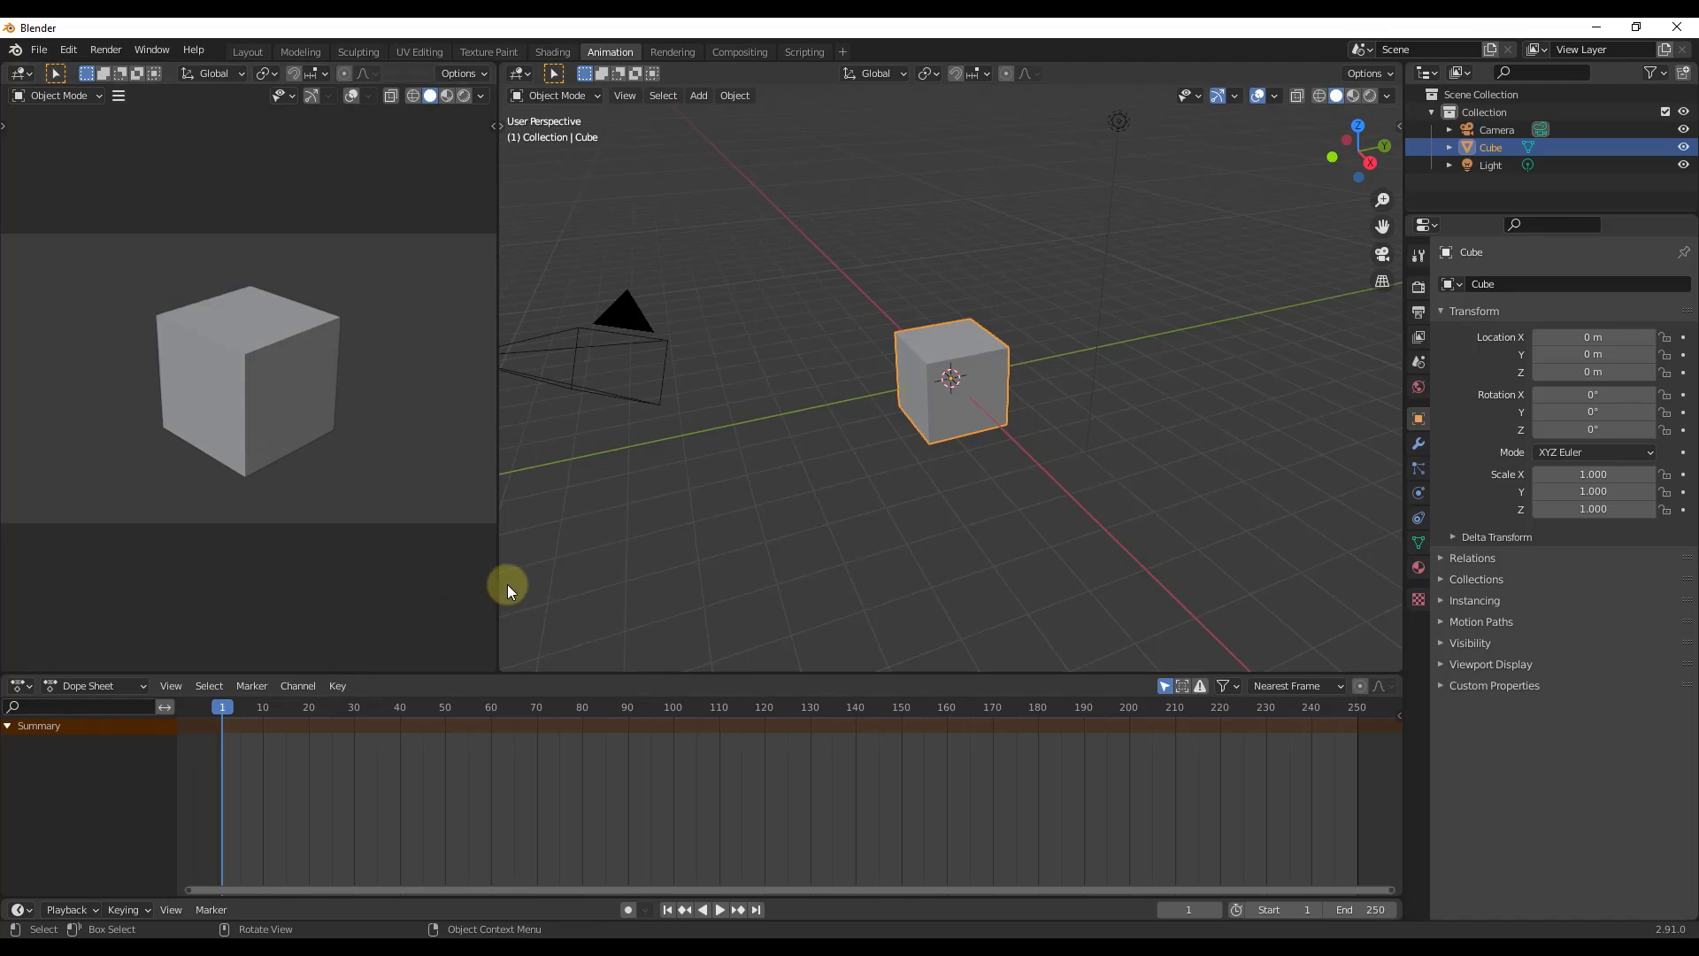
{"action": "left_click", "coordinate": [649, 463]}
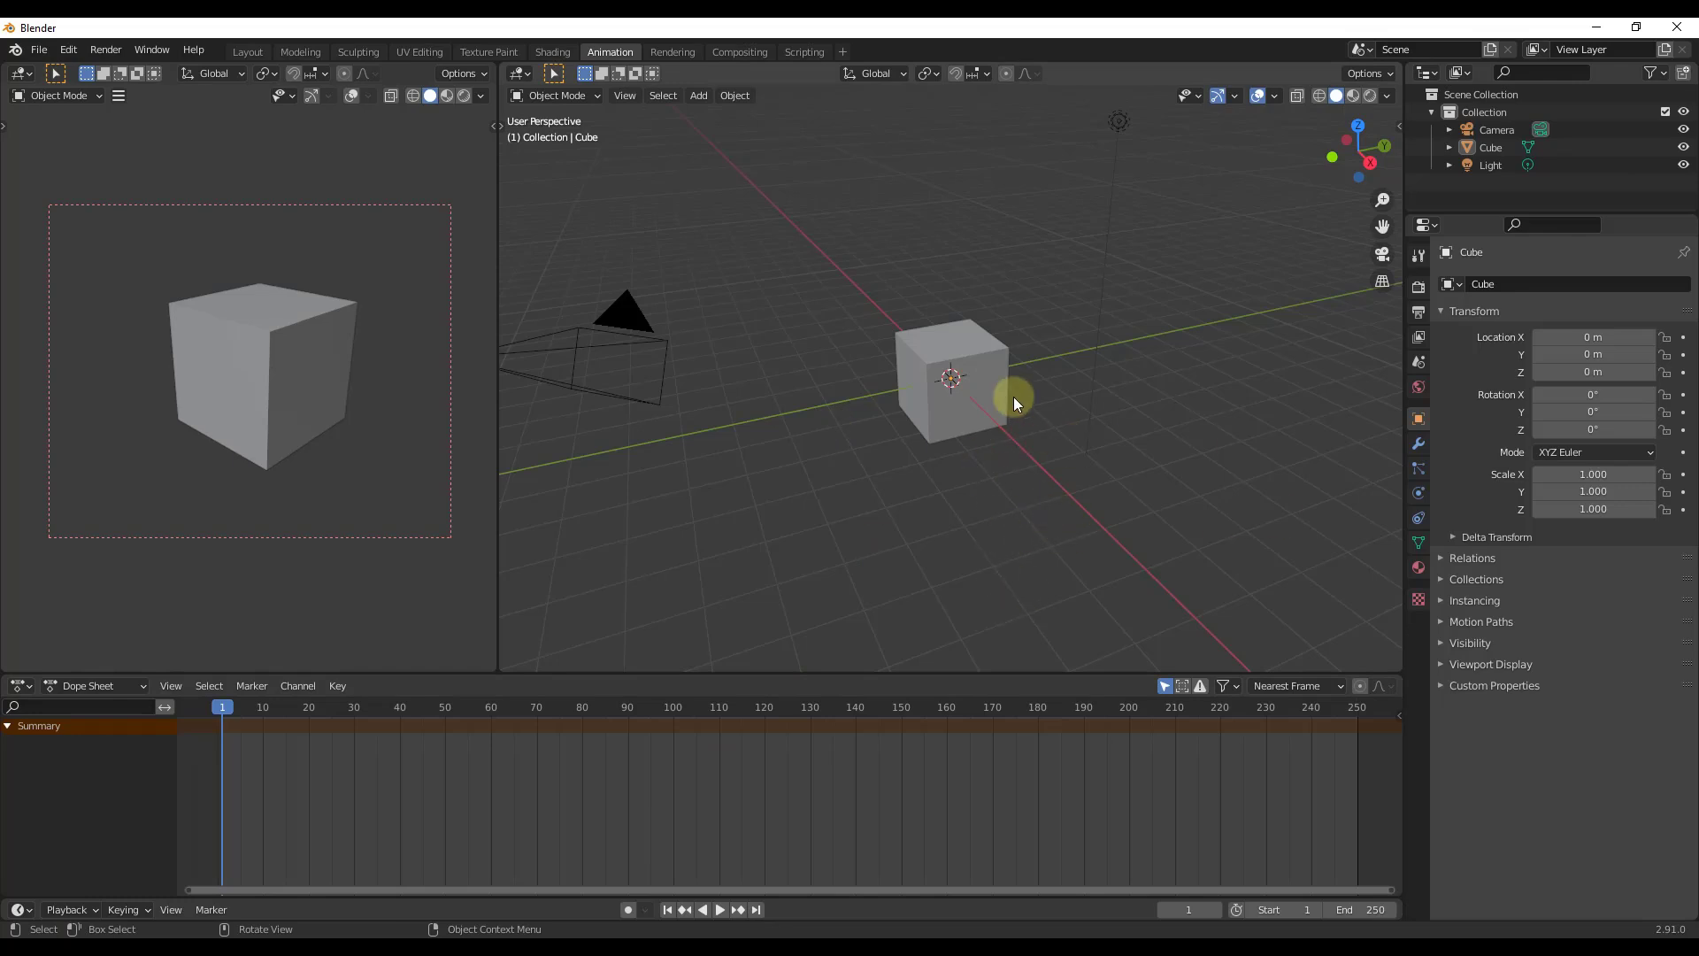
{"action": "left_click", "coordinate": [672, 51]}
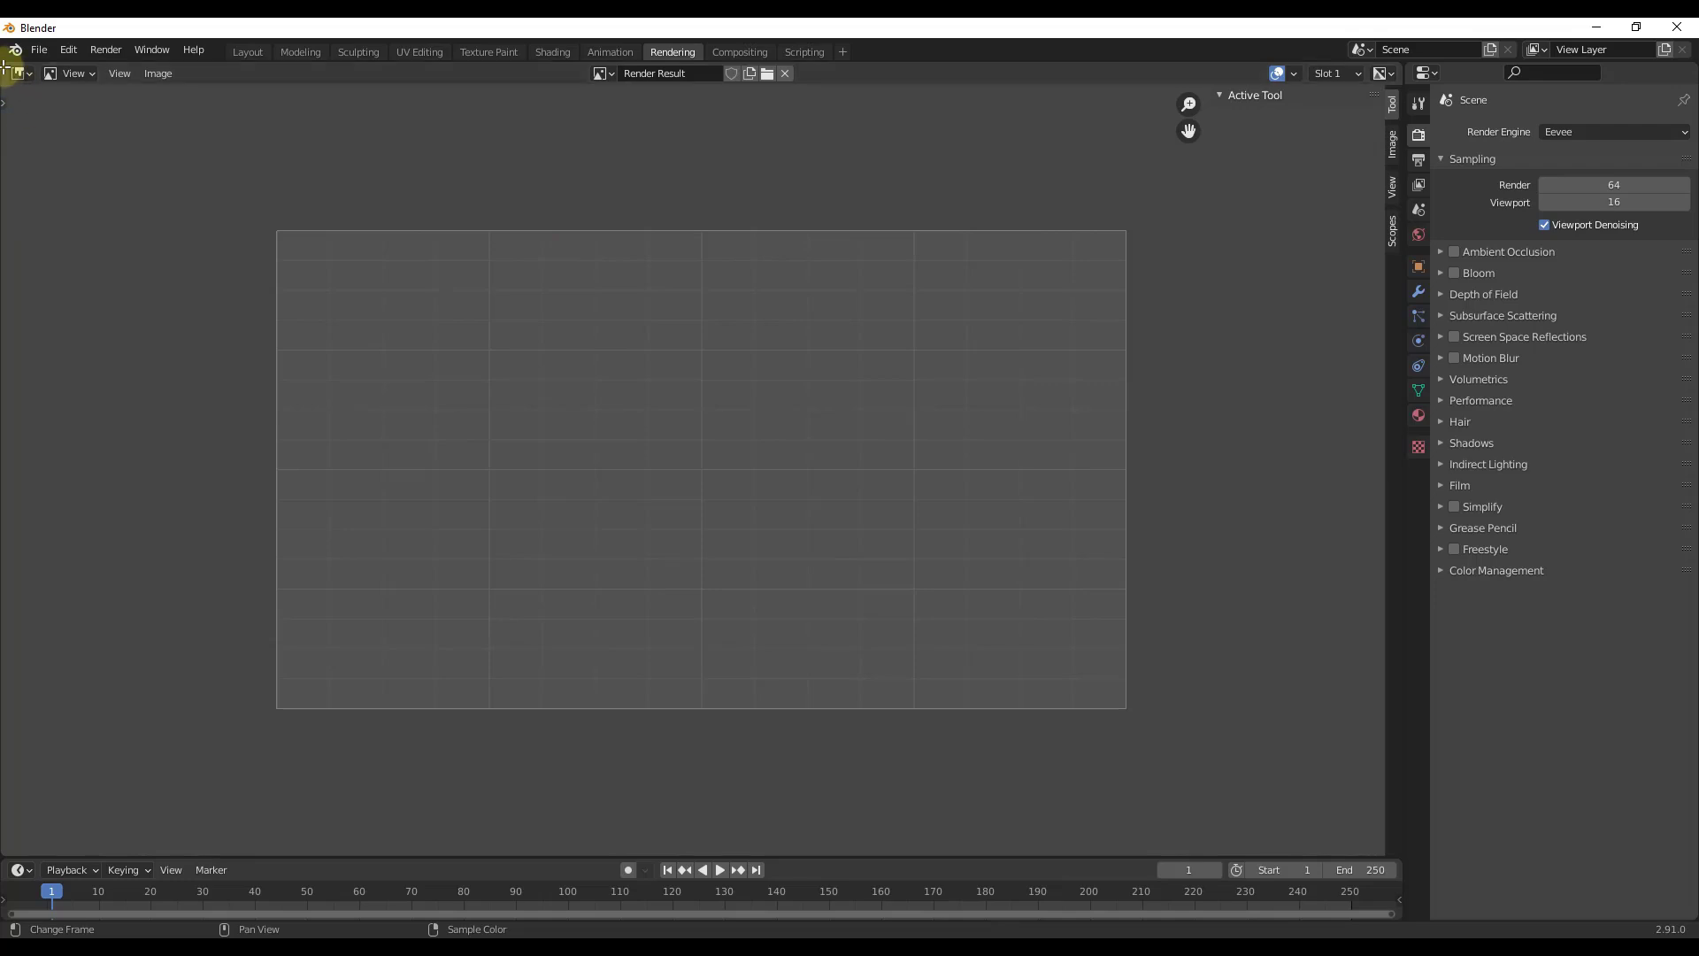
- Split the image view into top and bottom areas and make the top a 3D Viewport
{"action": "left_click_drag", "start_coordinate": [9, 65], "coordinate": [128, 510]}
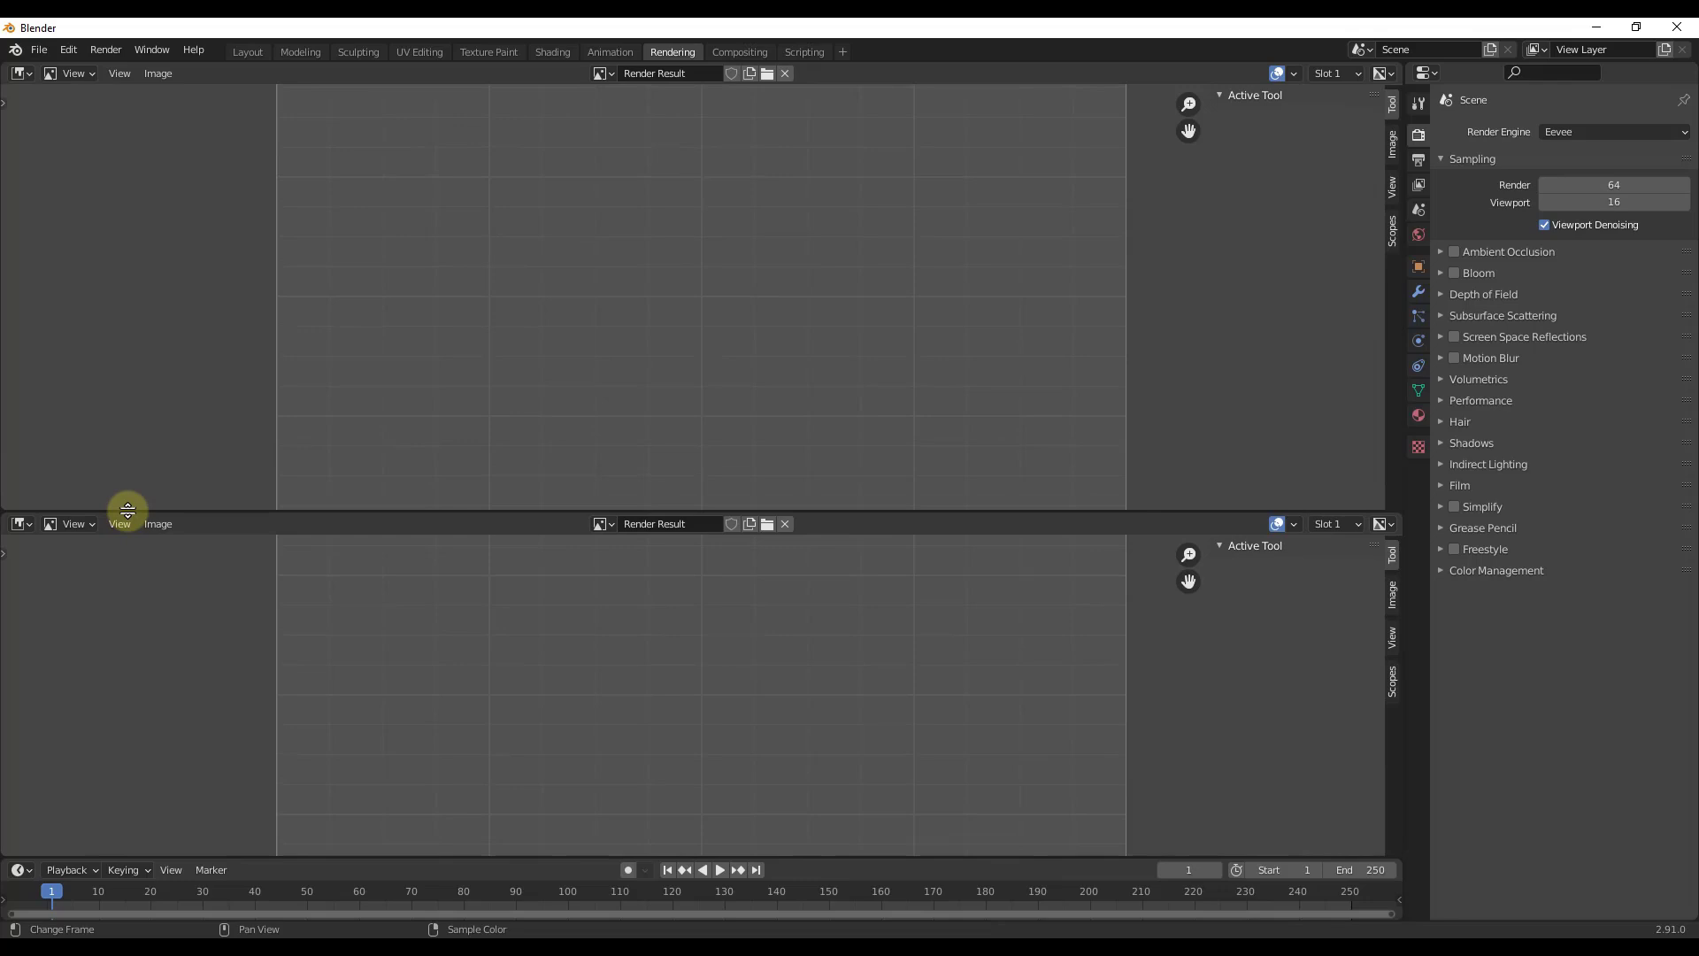
{"action": "left_click", "coordinate": [21, 72]}
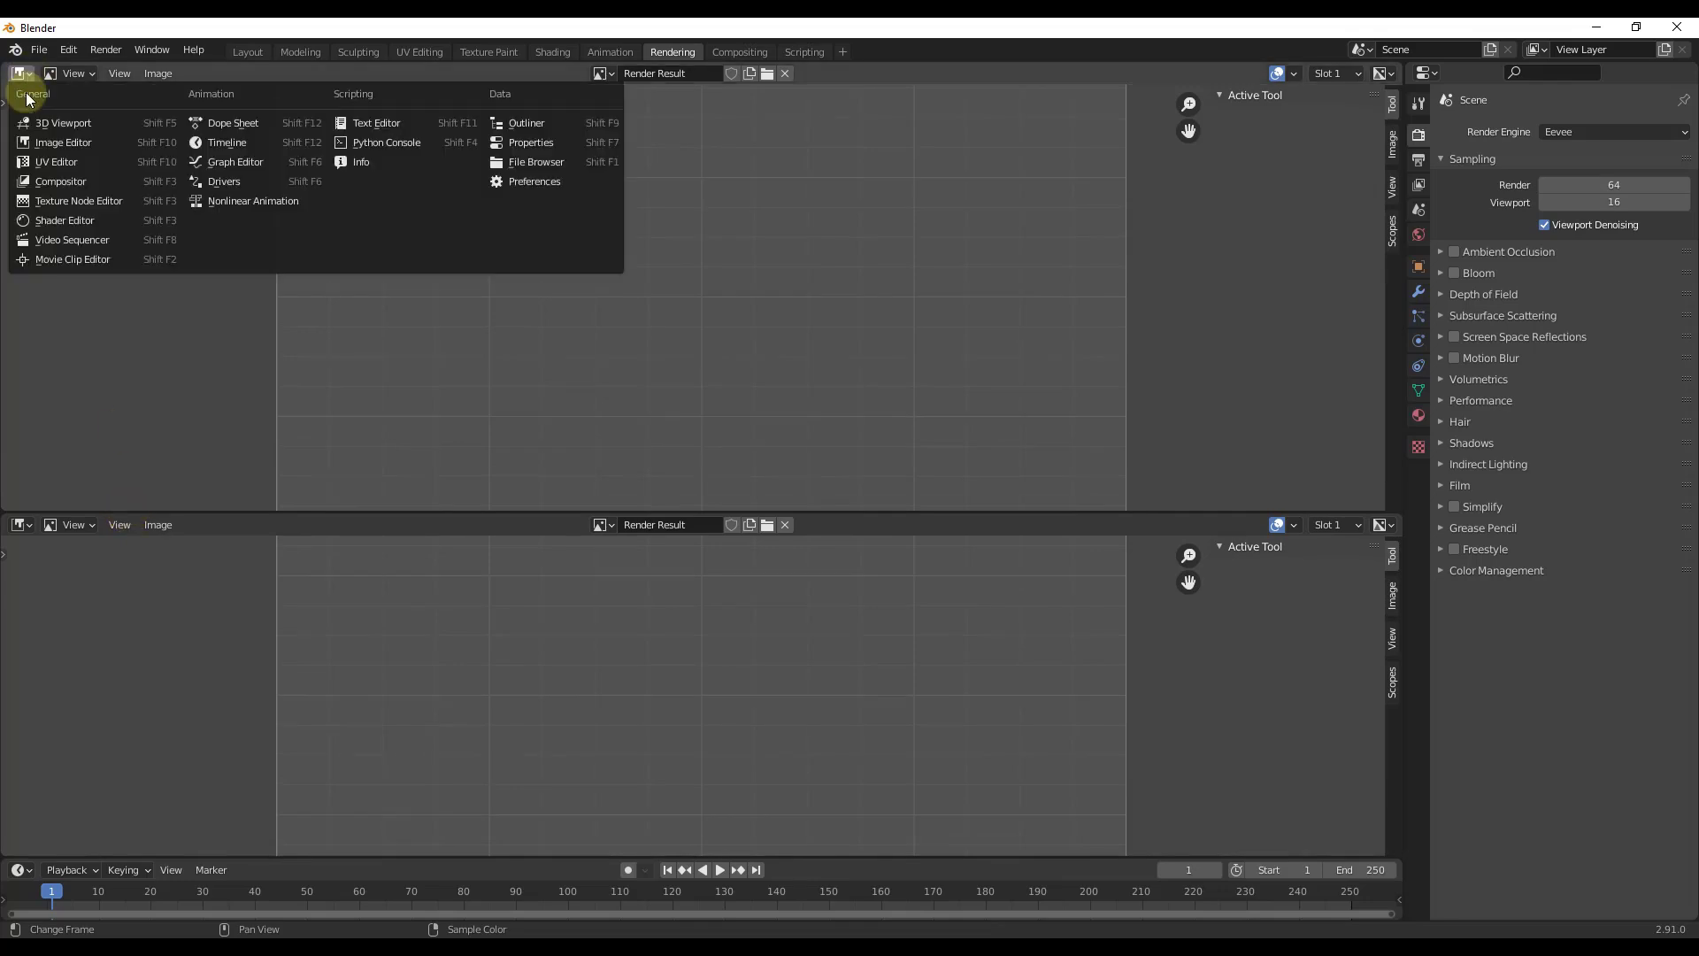
{"action": "left_click", "coordinate": [38, 142]}
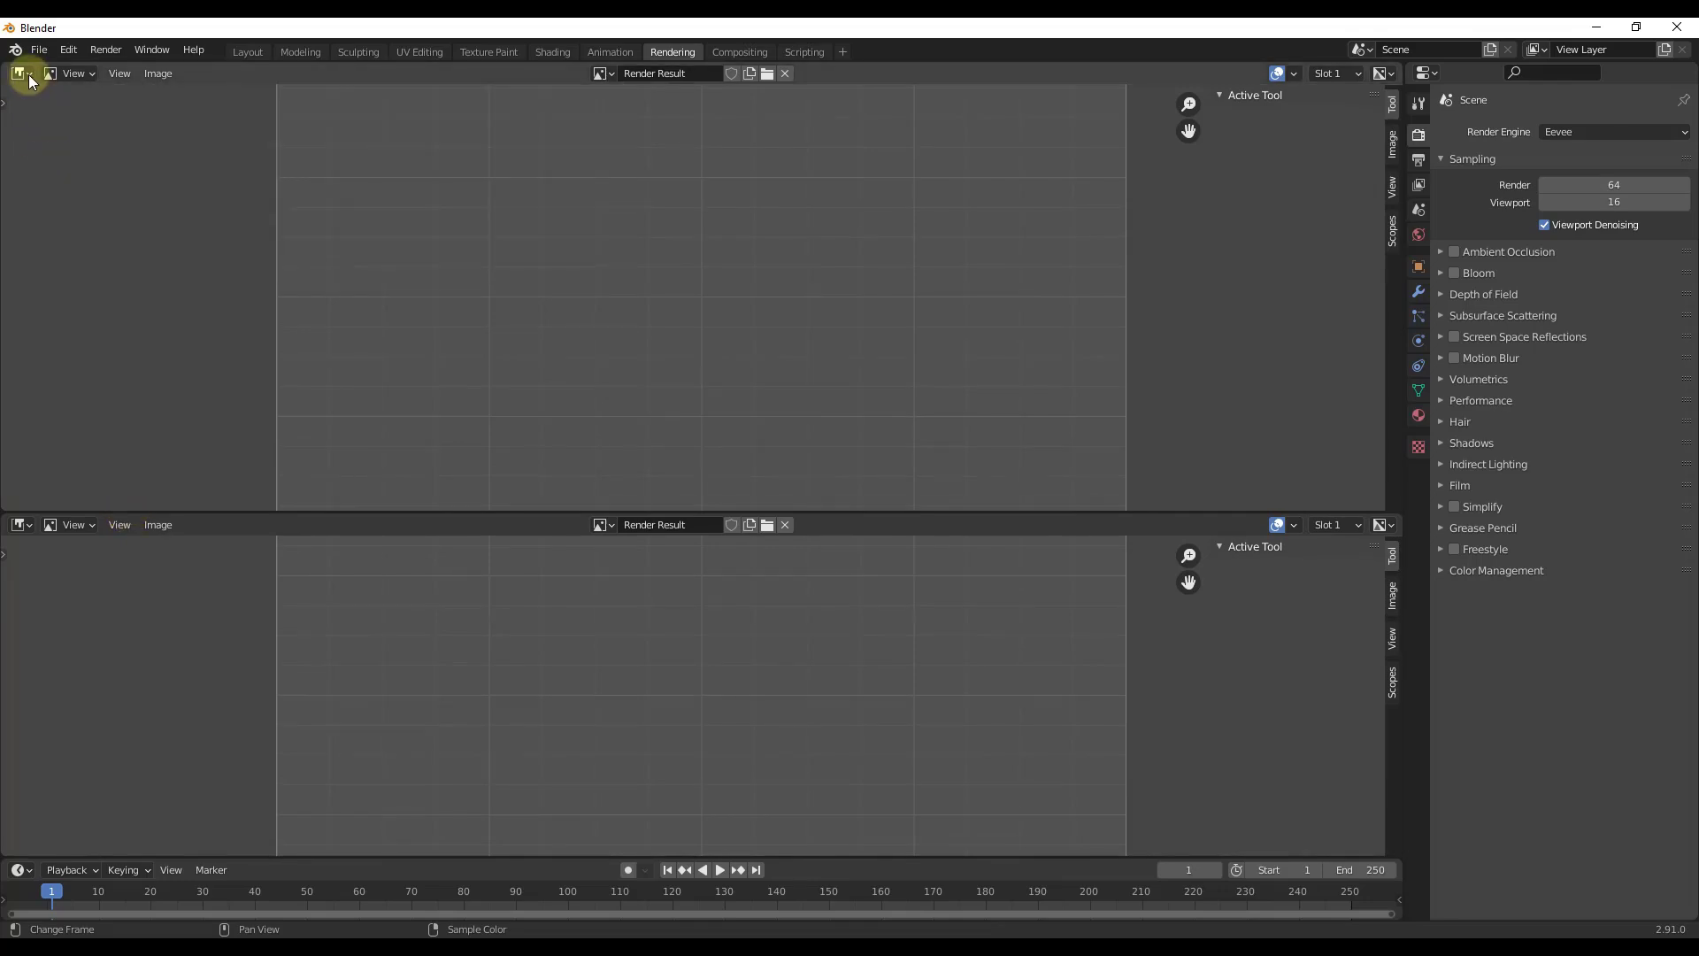
{"action": "left_click", "coordinate": [20, 72]}
{"action": "left_click", "coordinate": [40, 123]}
- Try the top area as Video Sequencer and Outliner, then set it back to 3D Viewport
{"action": "left_click", "coordinate": [20, 73]}
{"action": "left_click", "coordinate": [88, 72]}
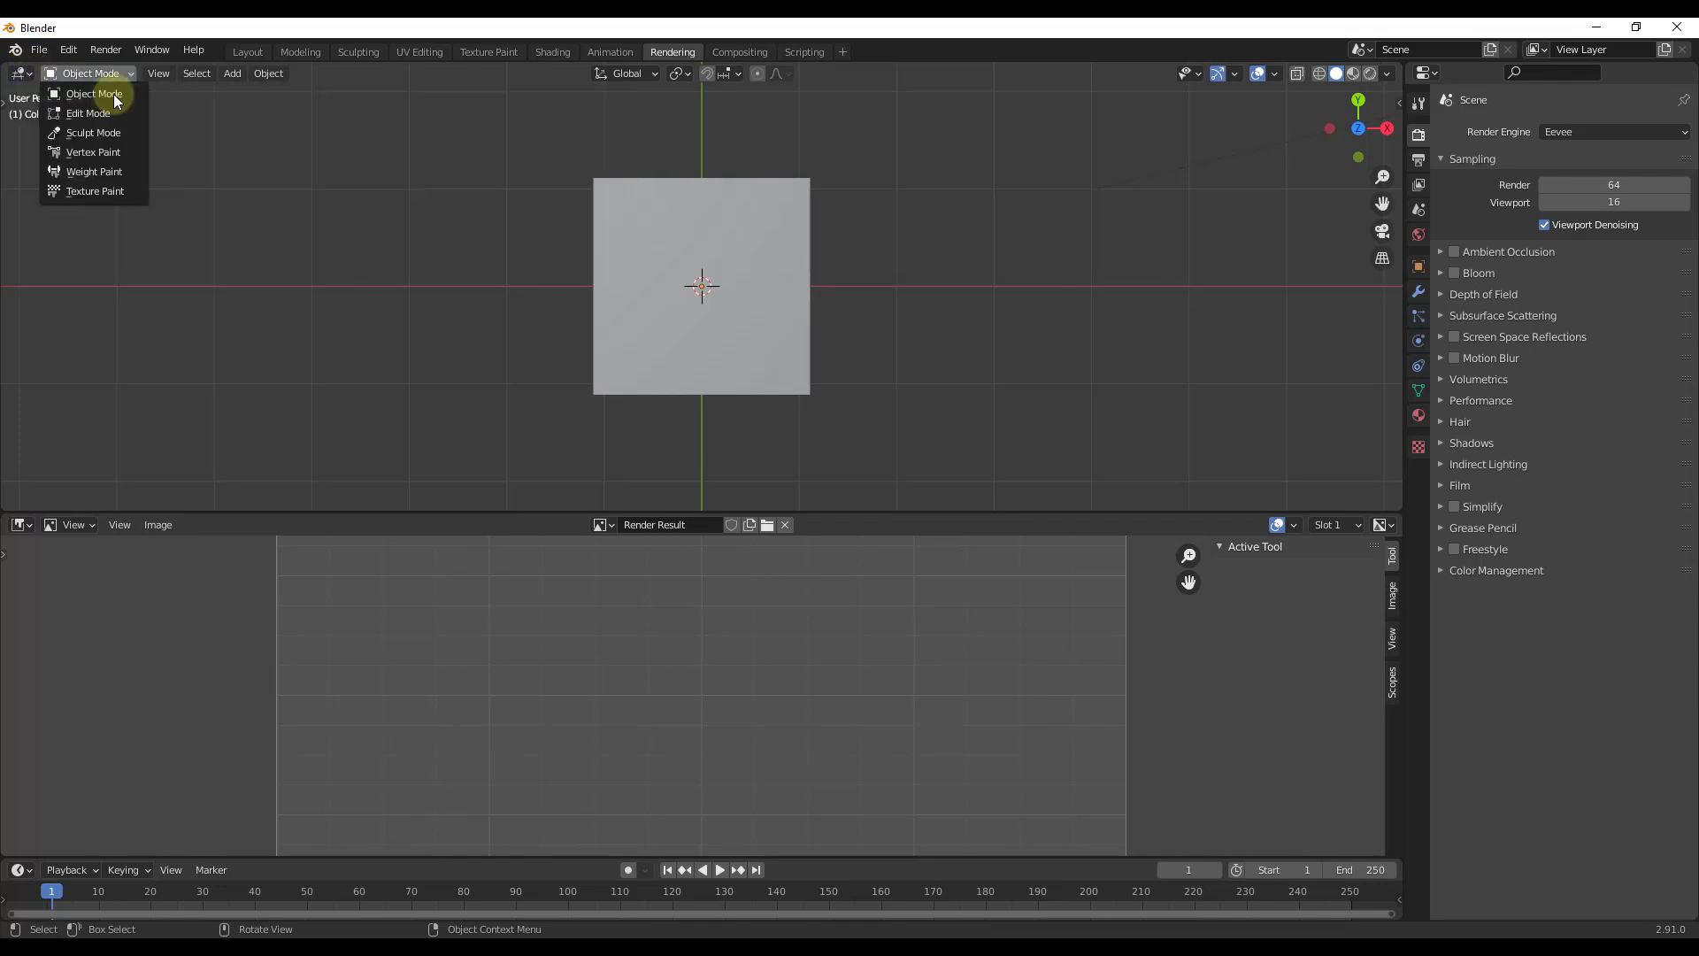
{"action": "left_click", "coordinate": [21, 73]}
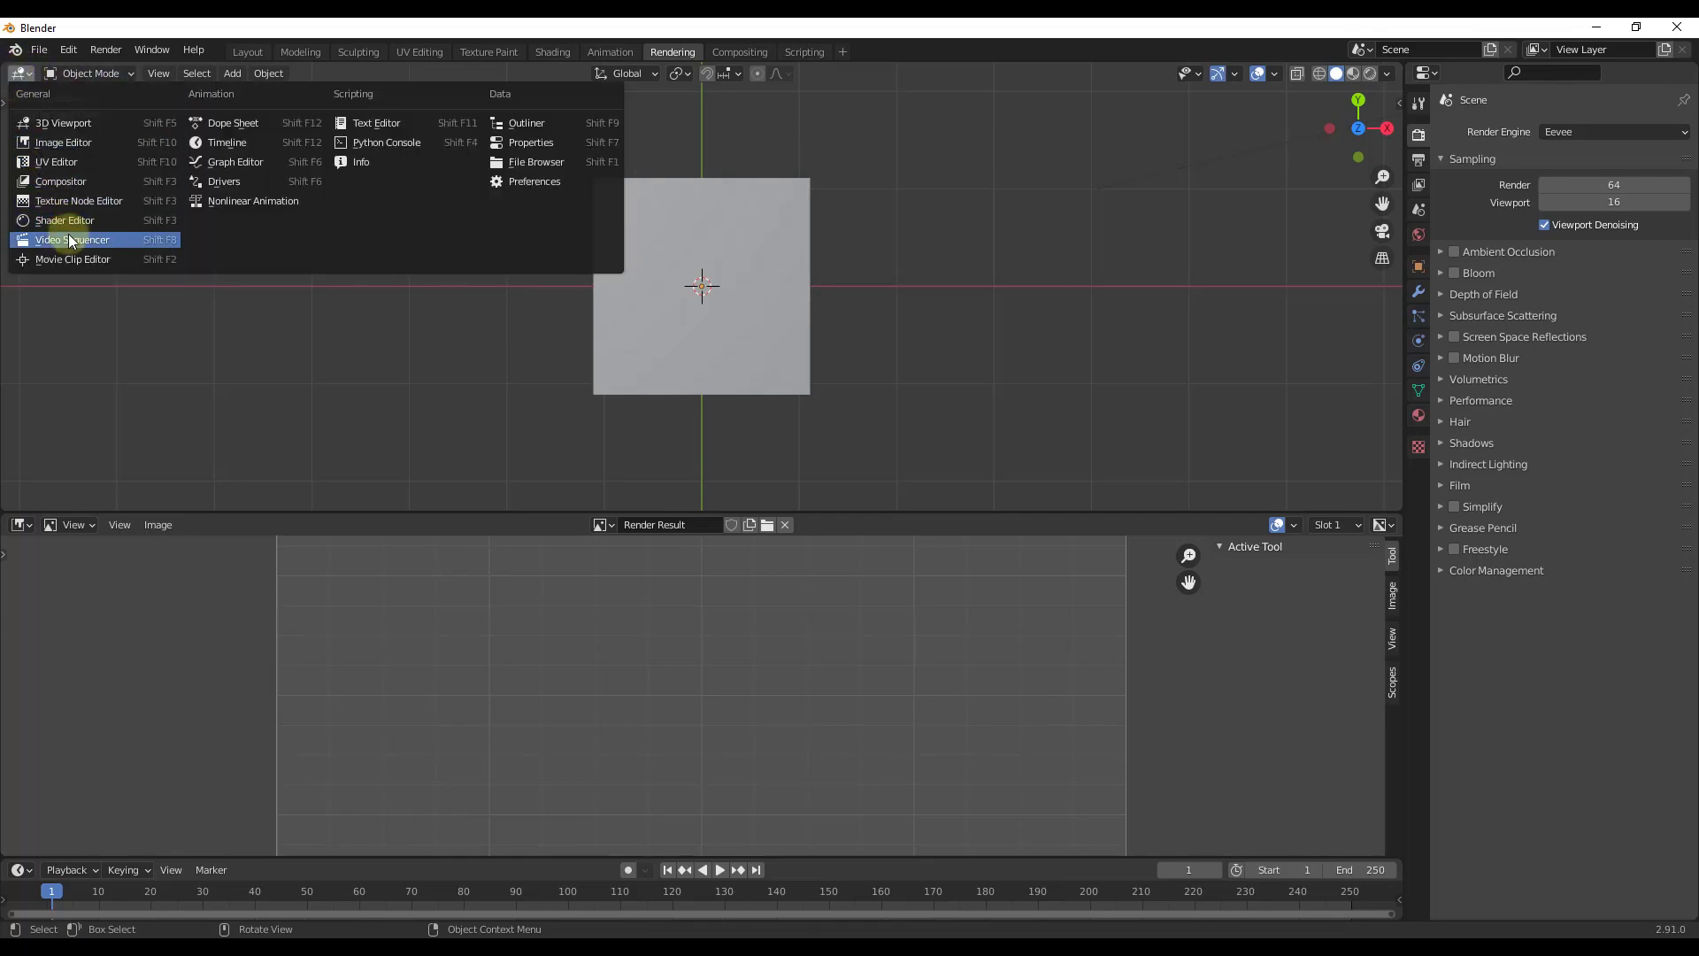
{"action": "left_click", "coordinate": [69, 237]}
{"action": "left_click", "coordinate": [20, 72]}
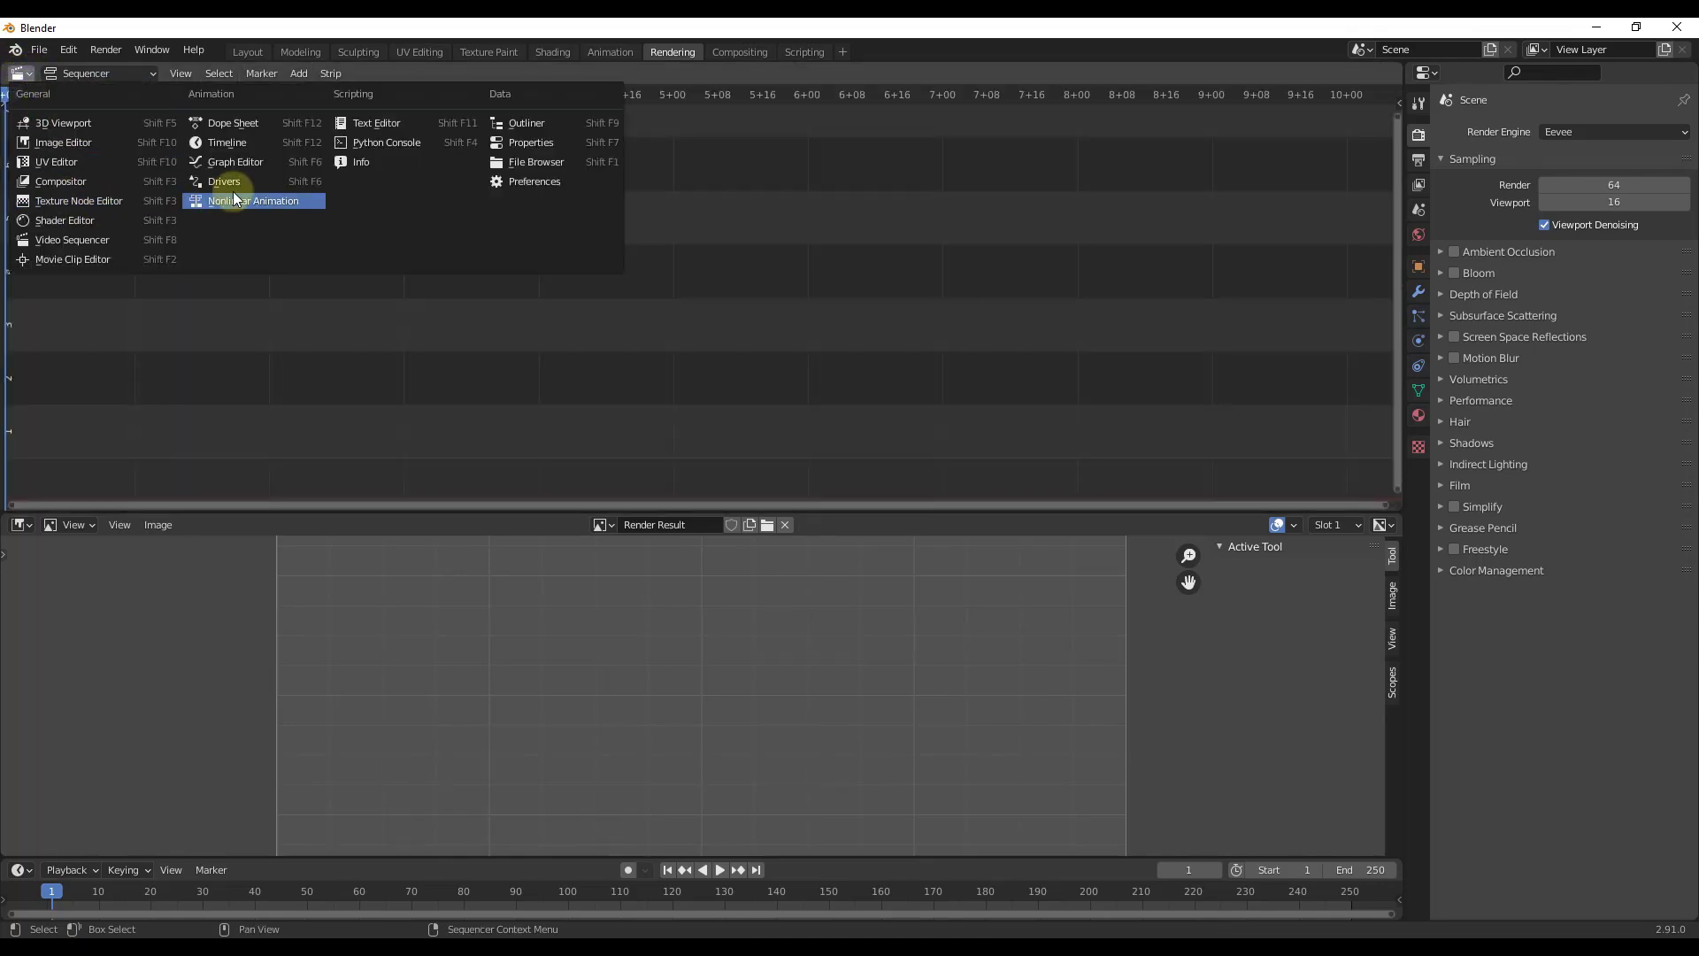
{"action": "left_click", "coordinate": [530, 124]}
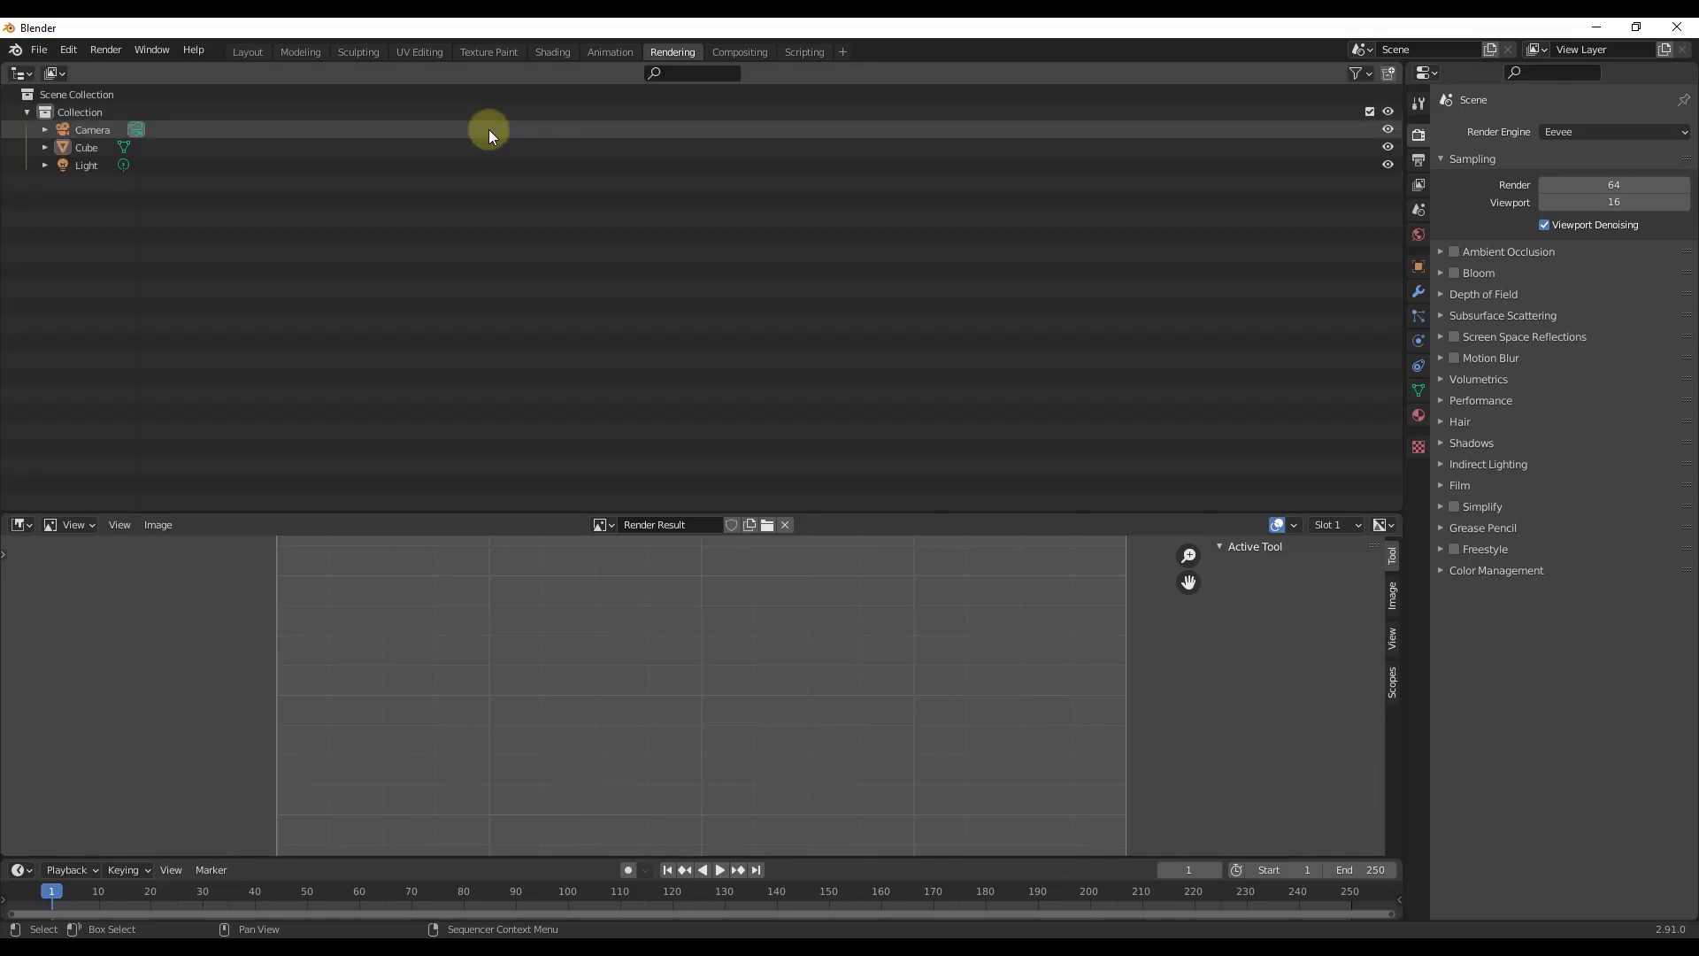
{"action": "left_click", "coordinate": [21, 73]}
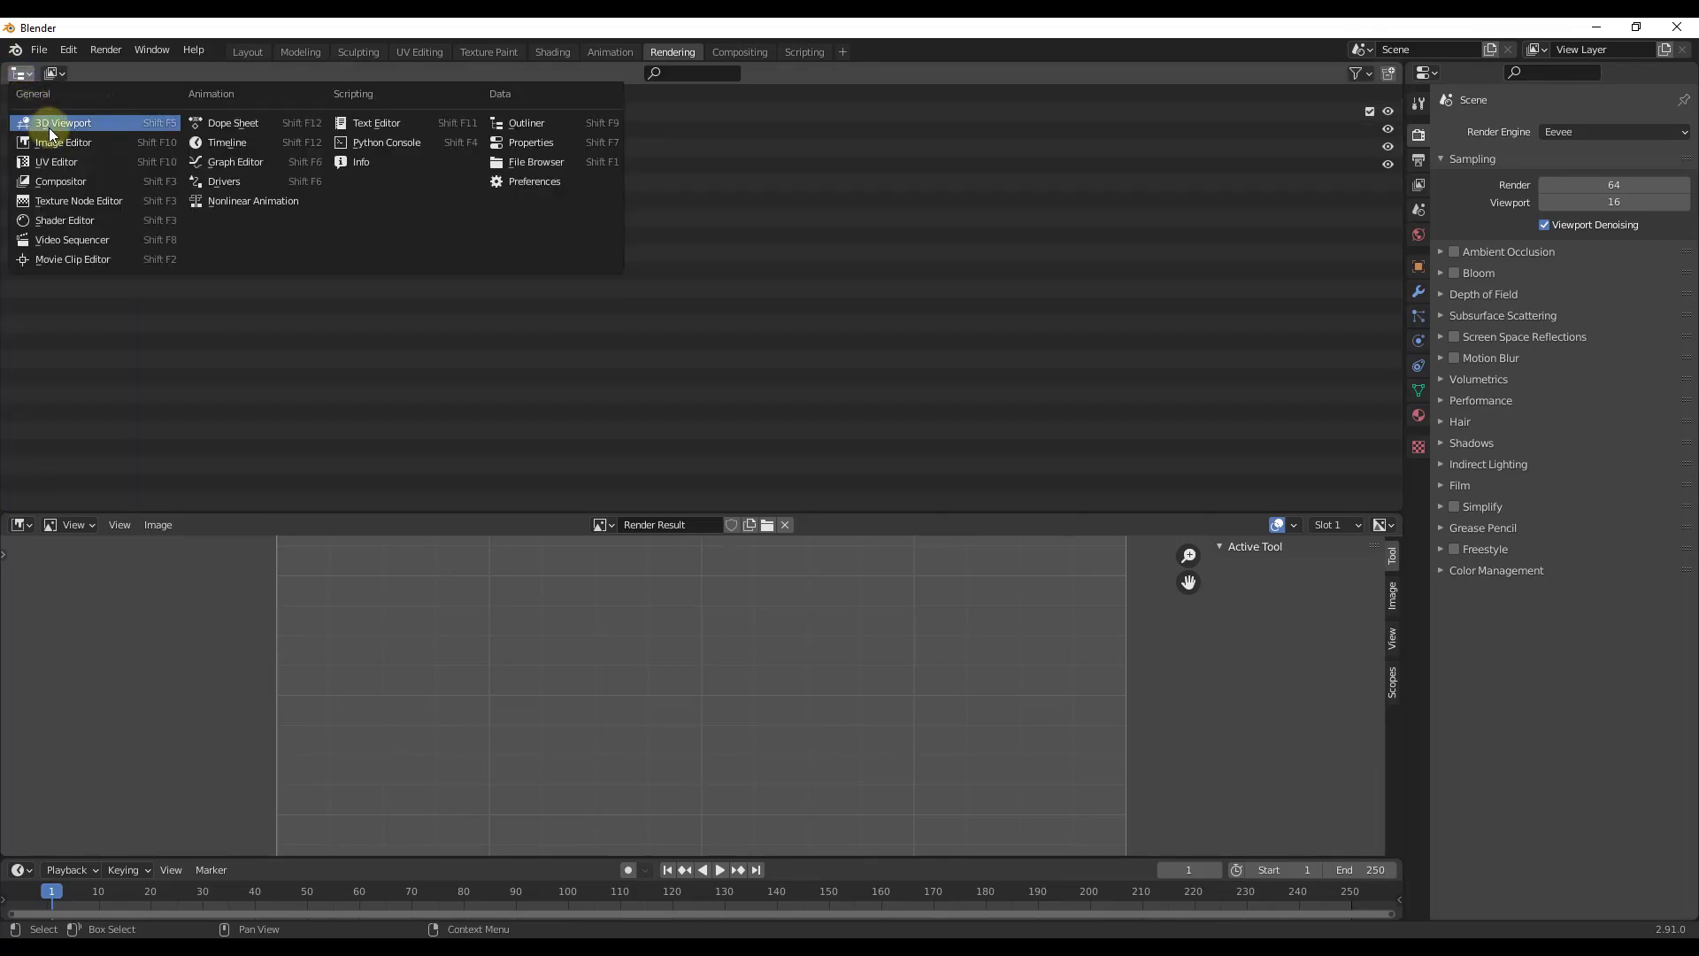
{"action": "left_click", "coordinate": [57, 124]}
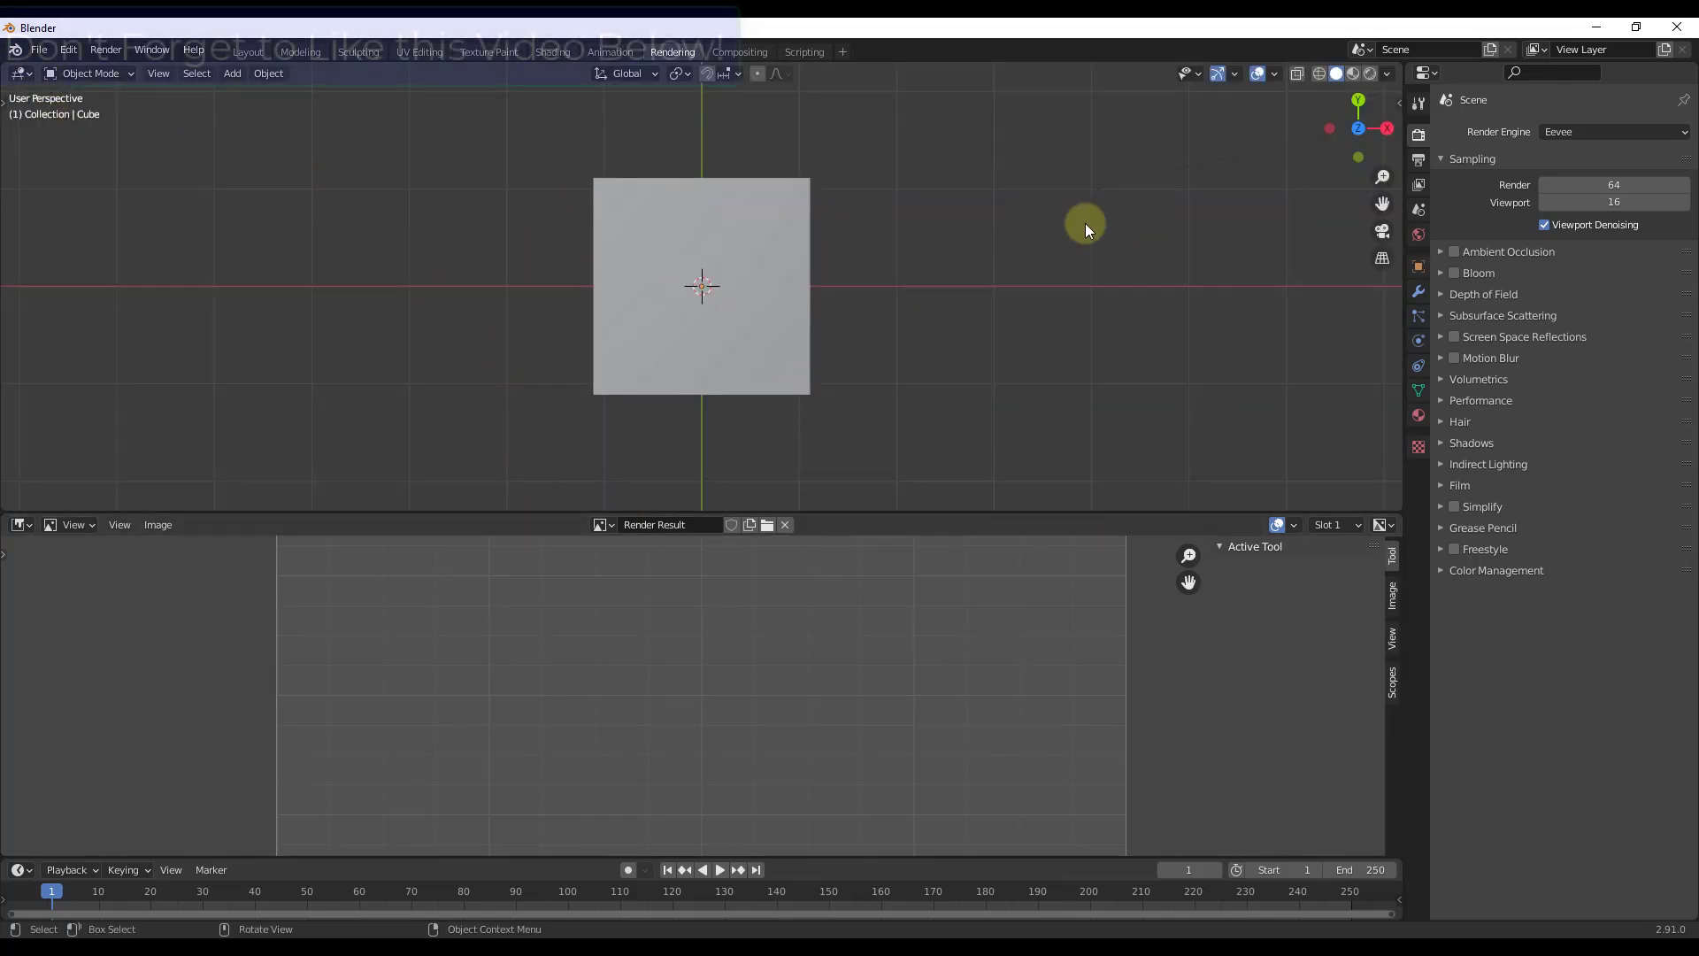
- Join the 3D viewport back into the image editor using the border's Join Areas option
{"action": "right_click", "coordinate": [929, 515]}
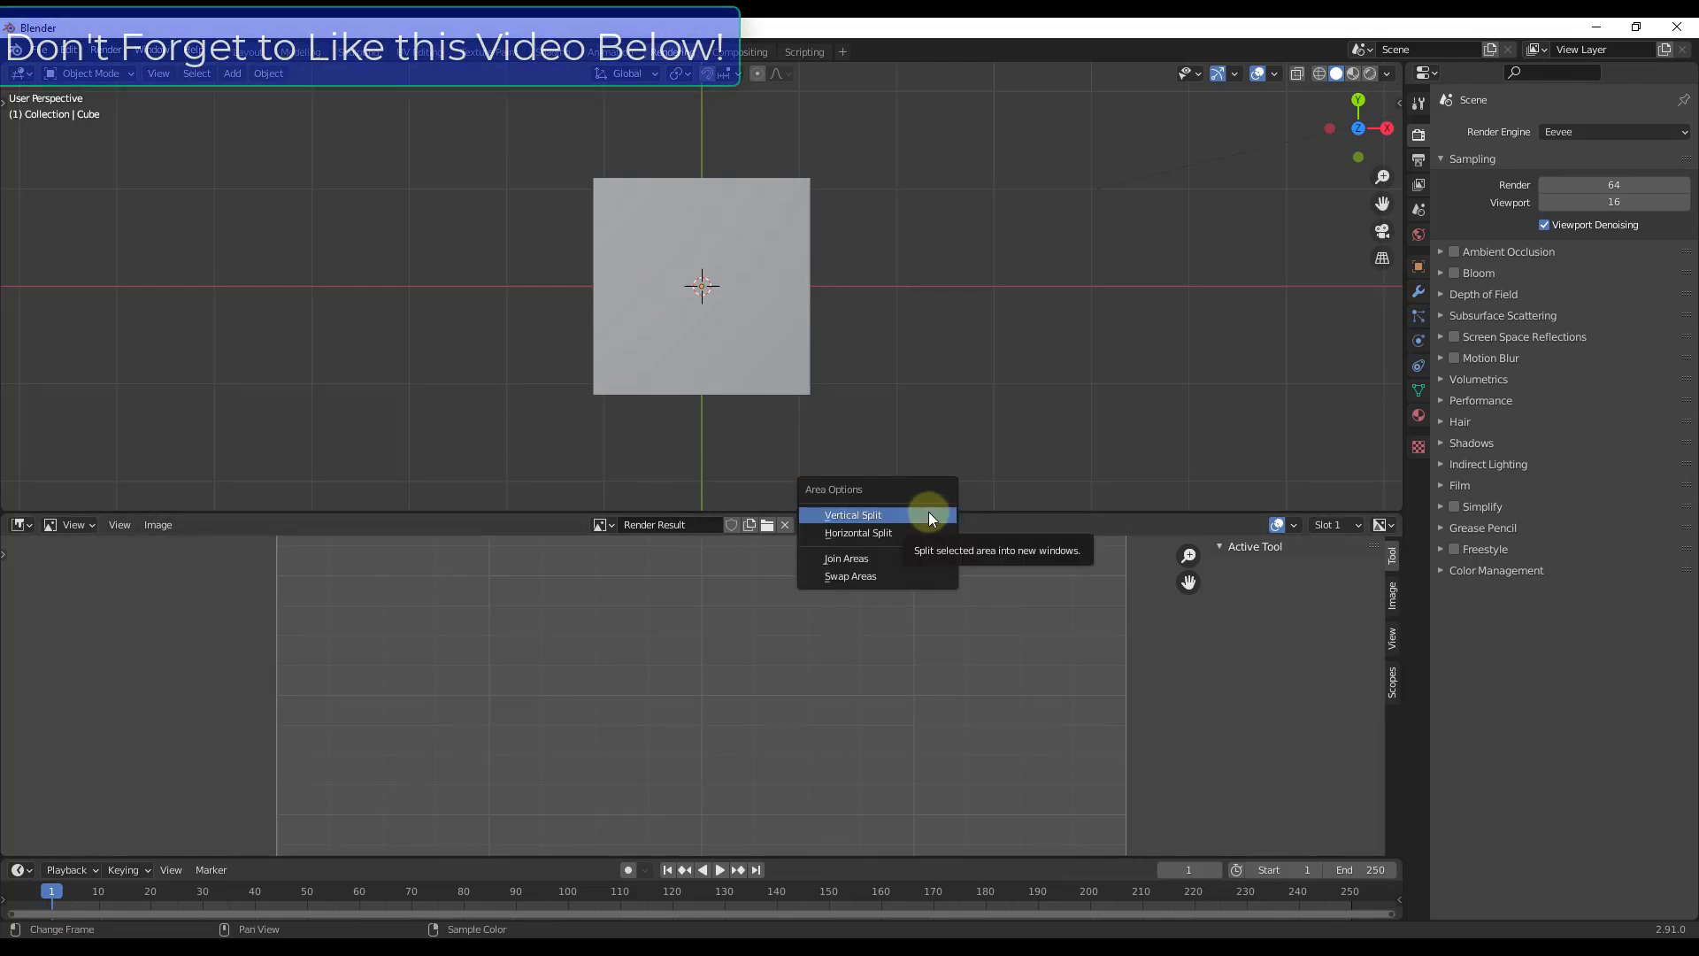
{"action": "left_click", "coordinate": [893, 558]}
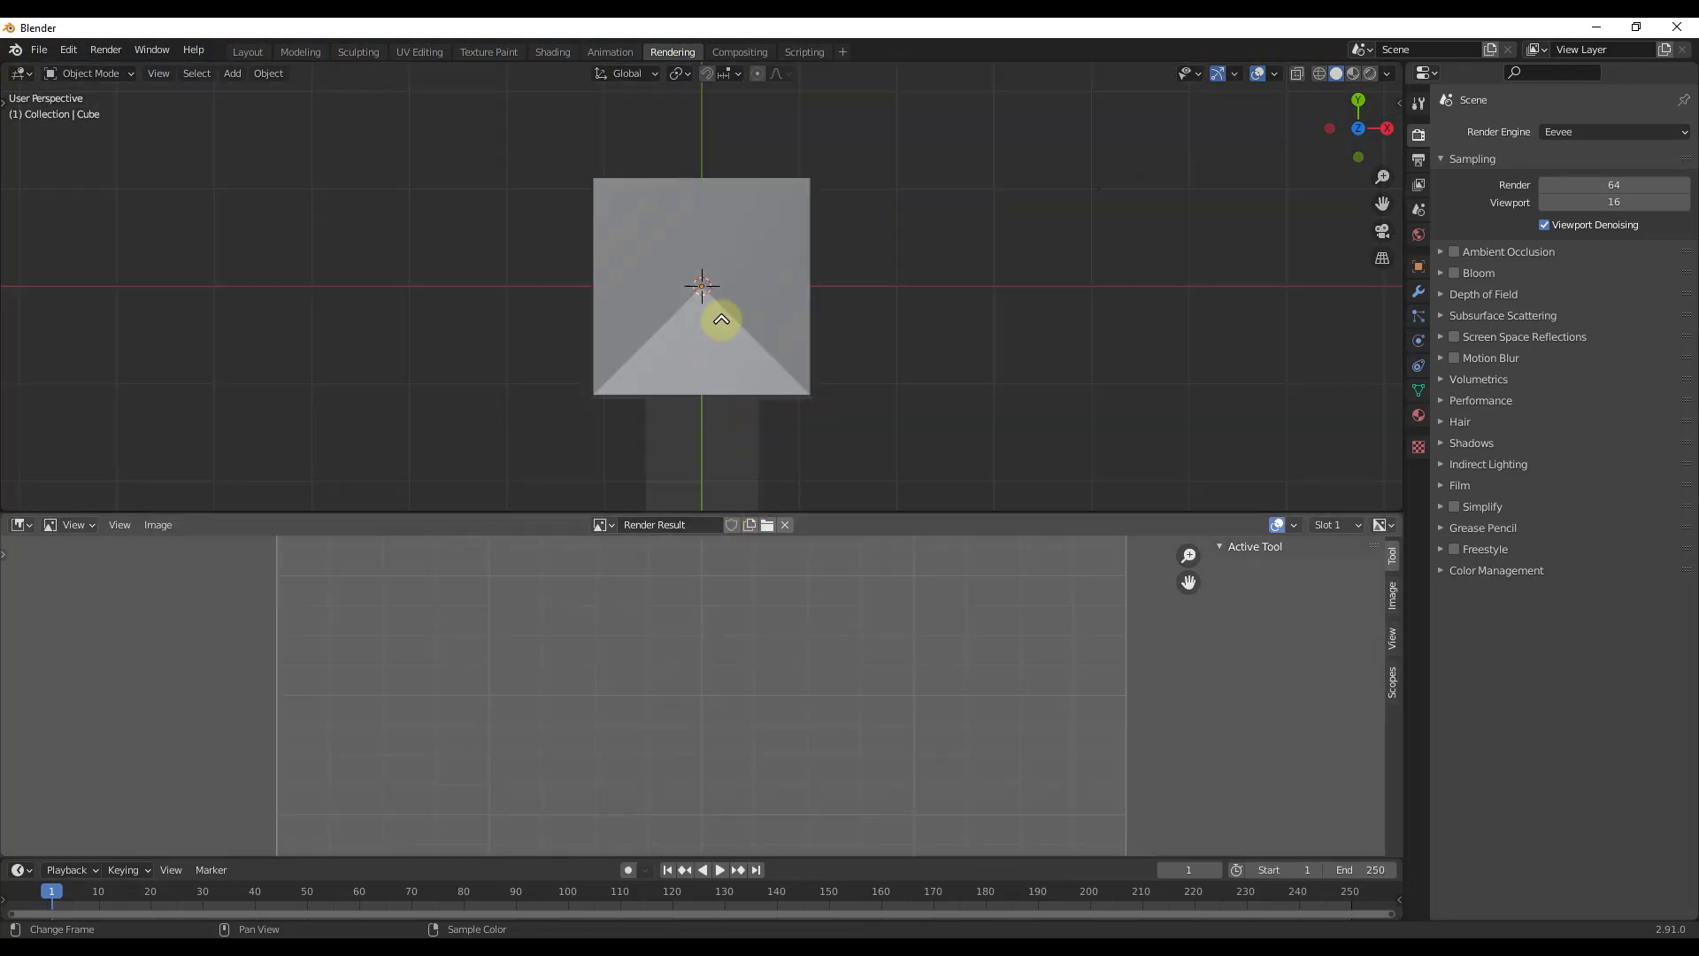
{"action": "left_click", "coordinate": [721, 319]}
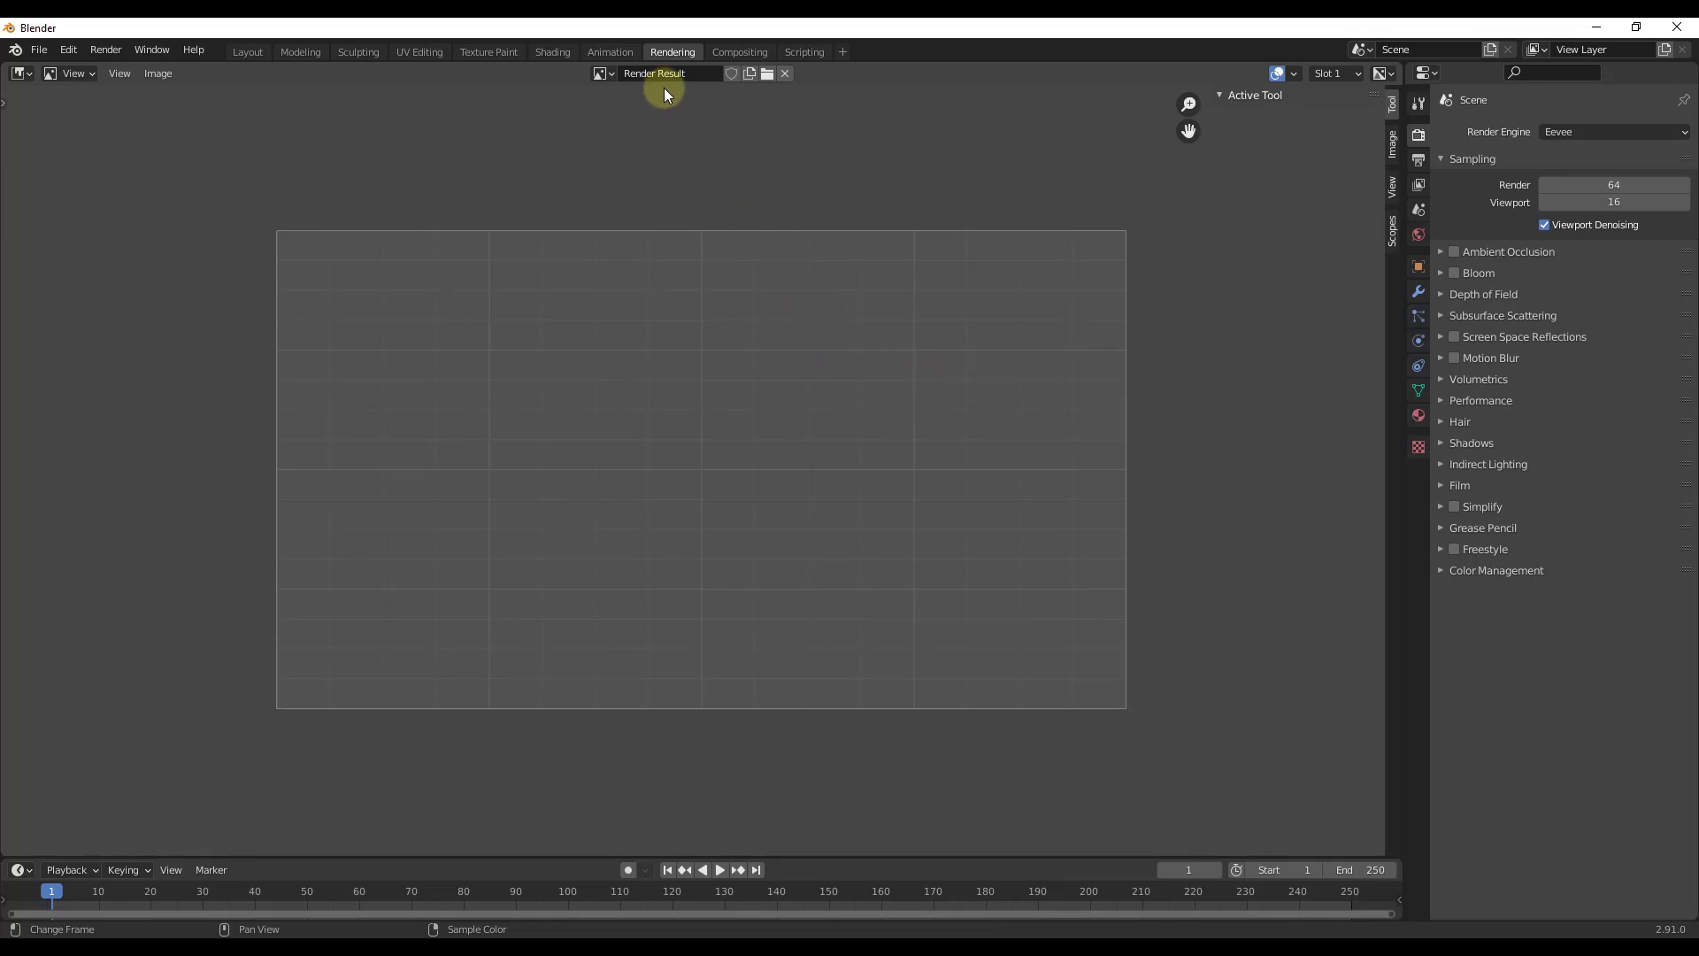
- Add 2D Animation and Sculpting workspace tabs from the + template list, creating Sculpting.001
{"action": "left_click", "coordinate": [845, 51]}
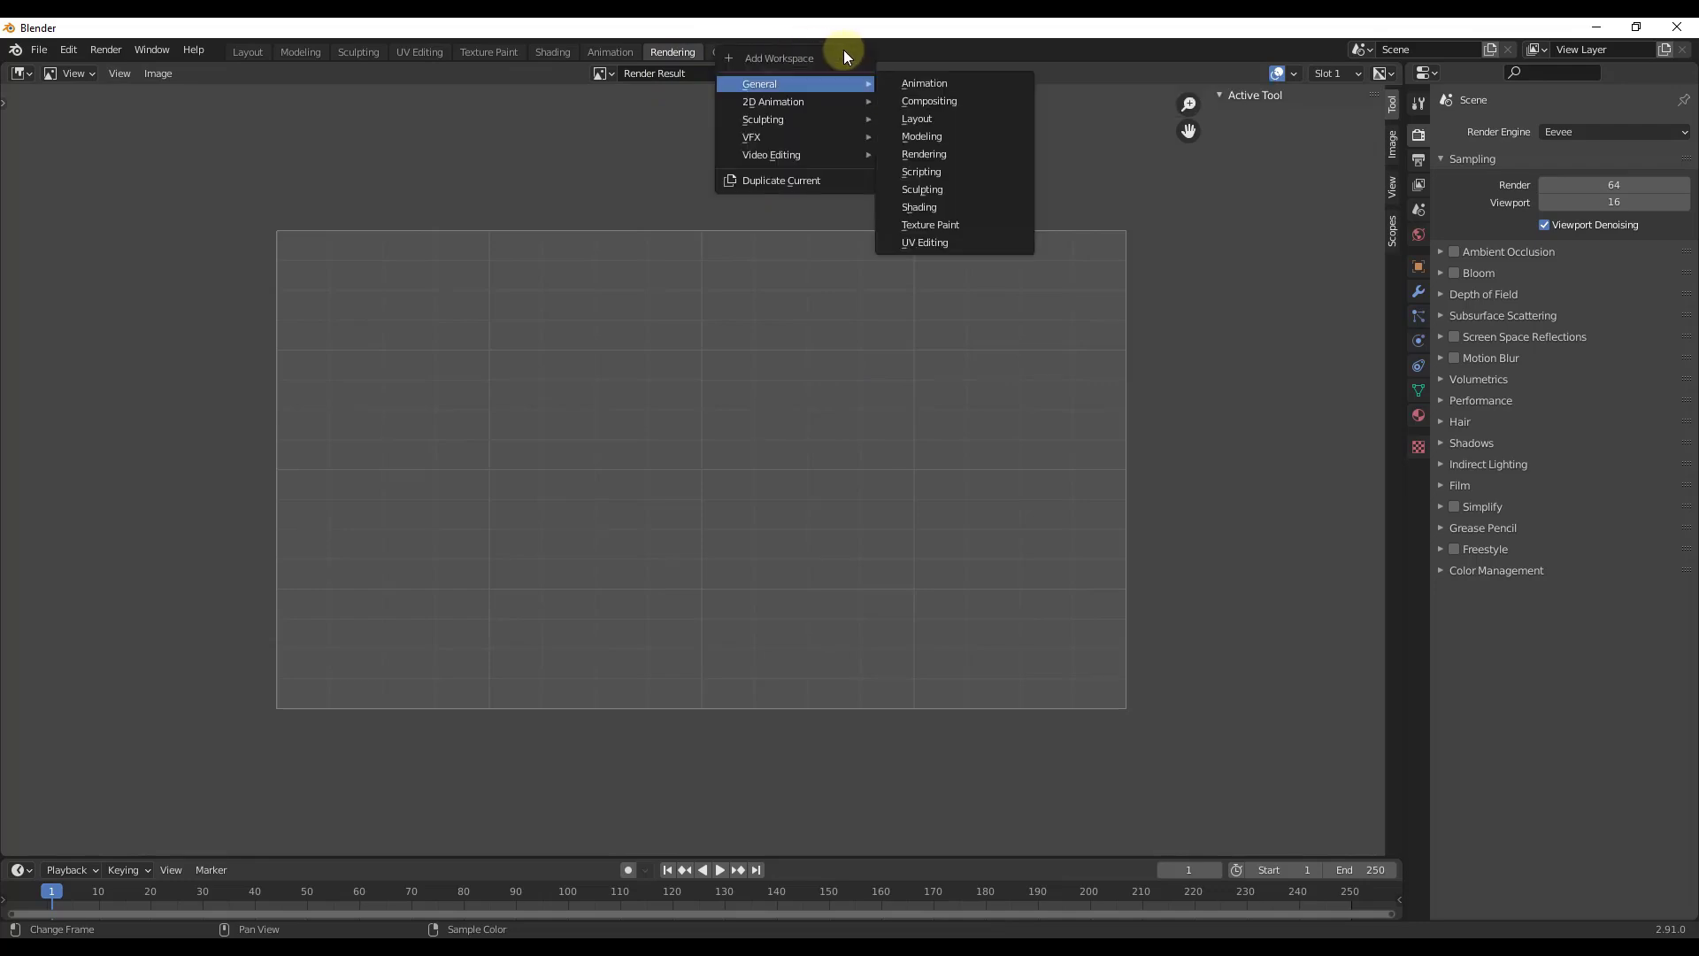
{"action": "mouse_move", "coordinate": [791, 103]}
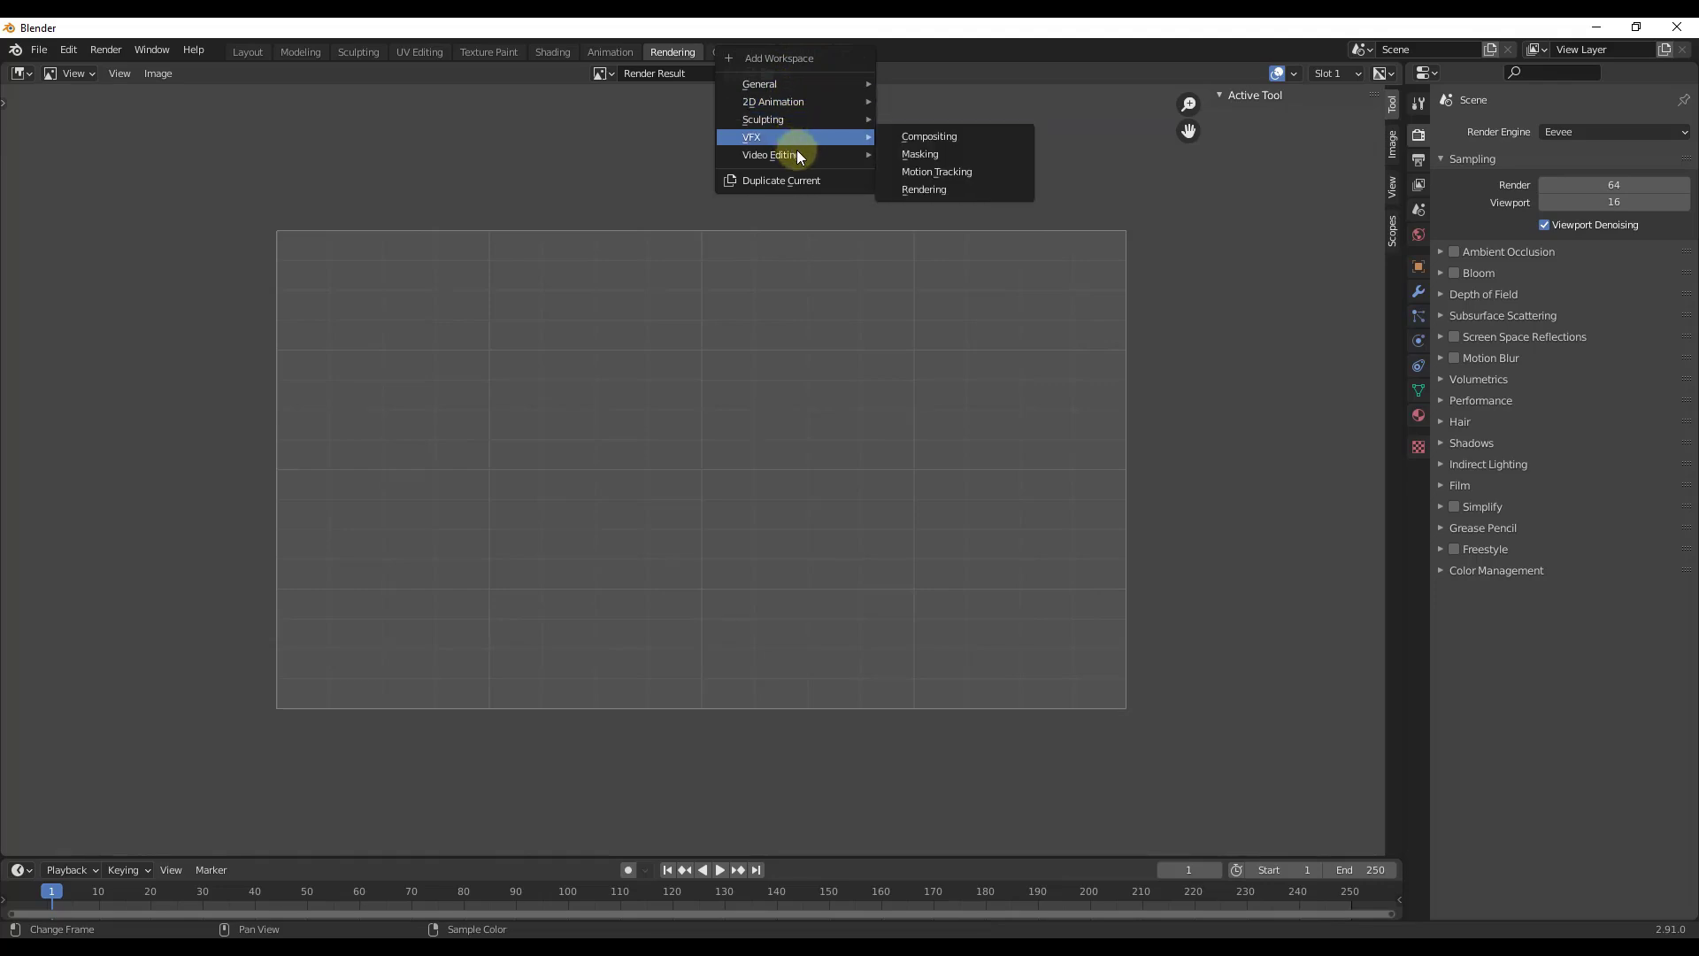
{"action": "mouse_move", "coordinate": [801, 160]}
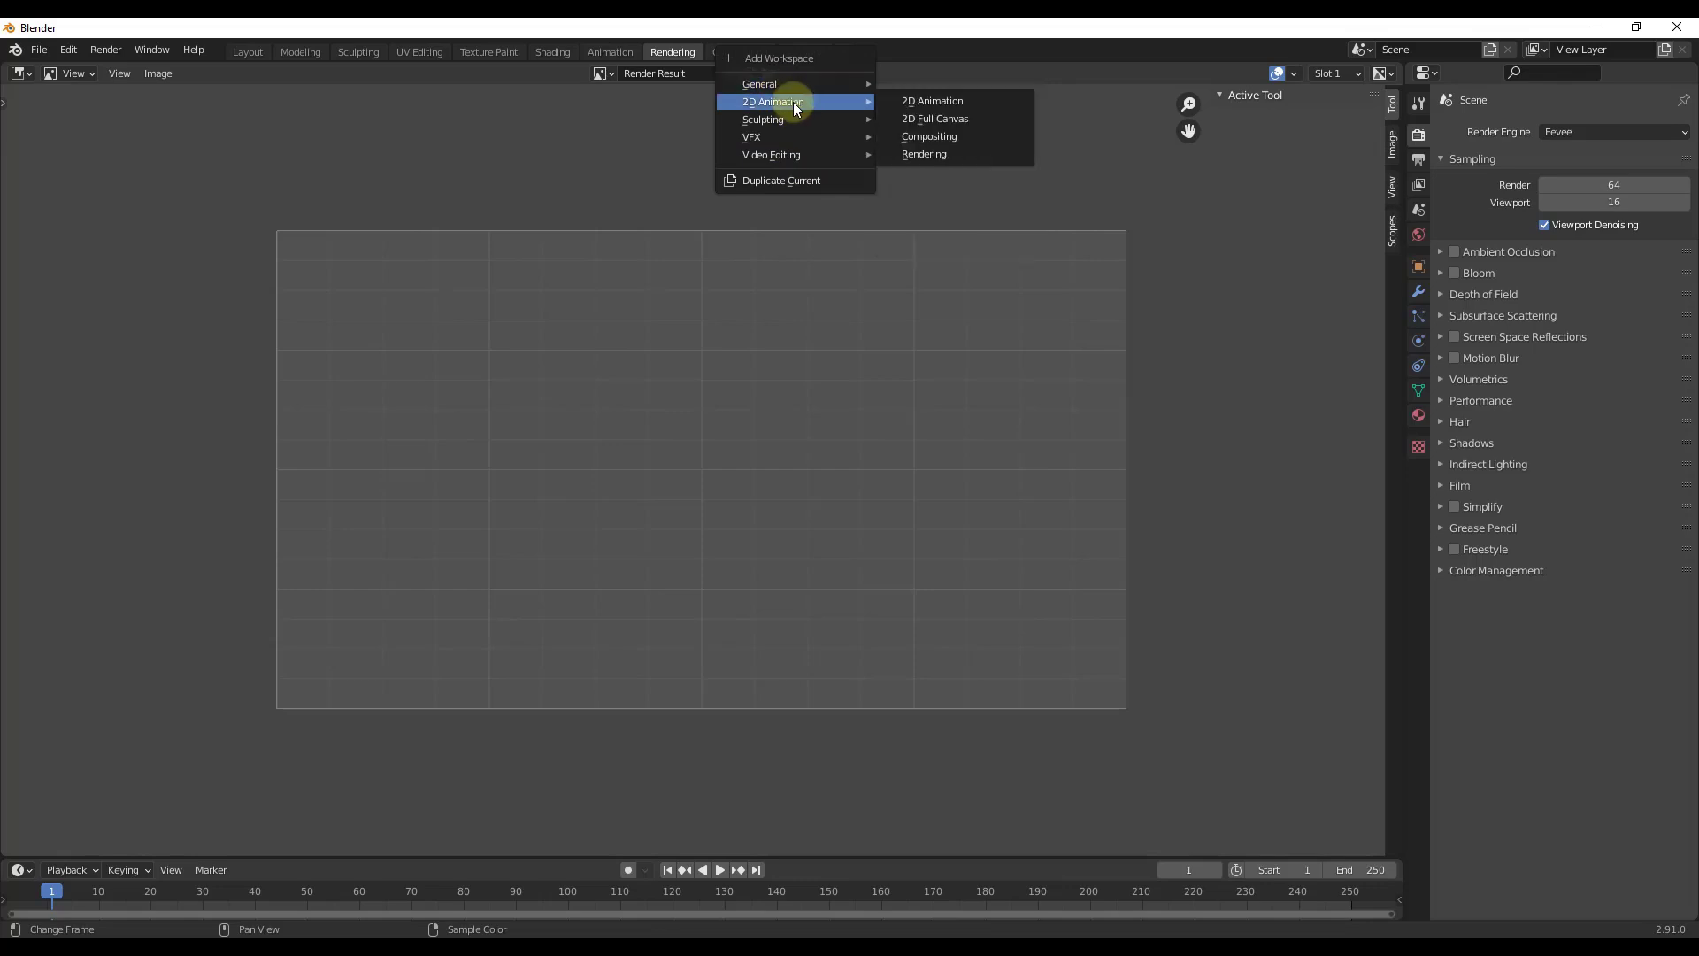
{"action": "left_click", "coordinate": [901, 102]}
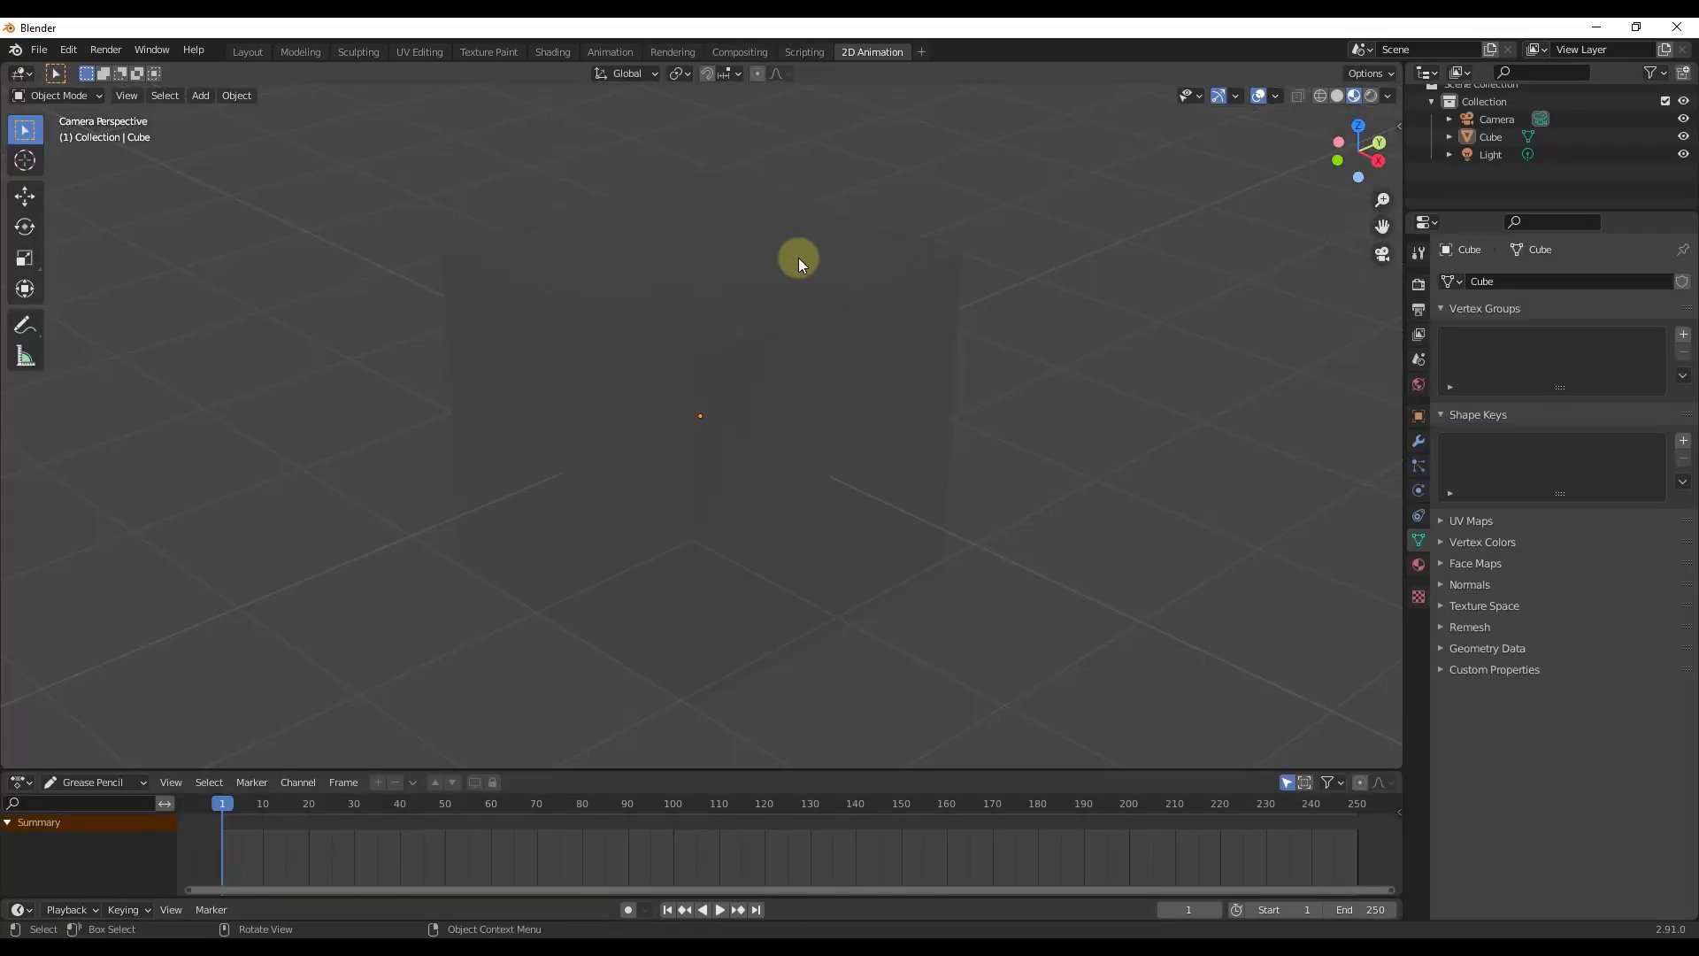
{"action": "left_click", "coordinate": [925, 51]}
{"action": "mouse_move", "coordinate": [876, 119]}
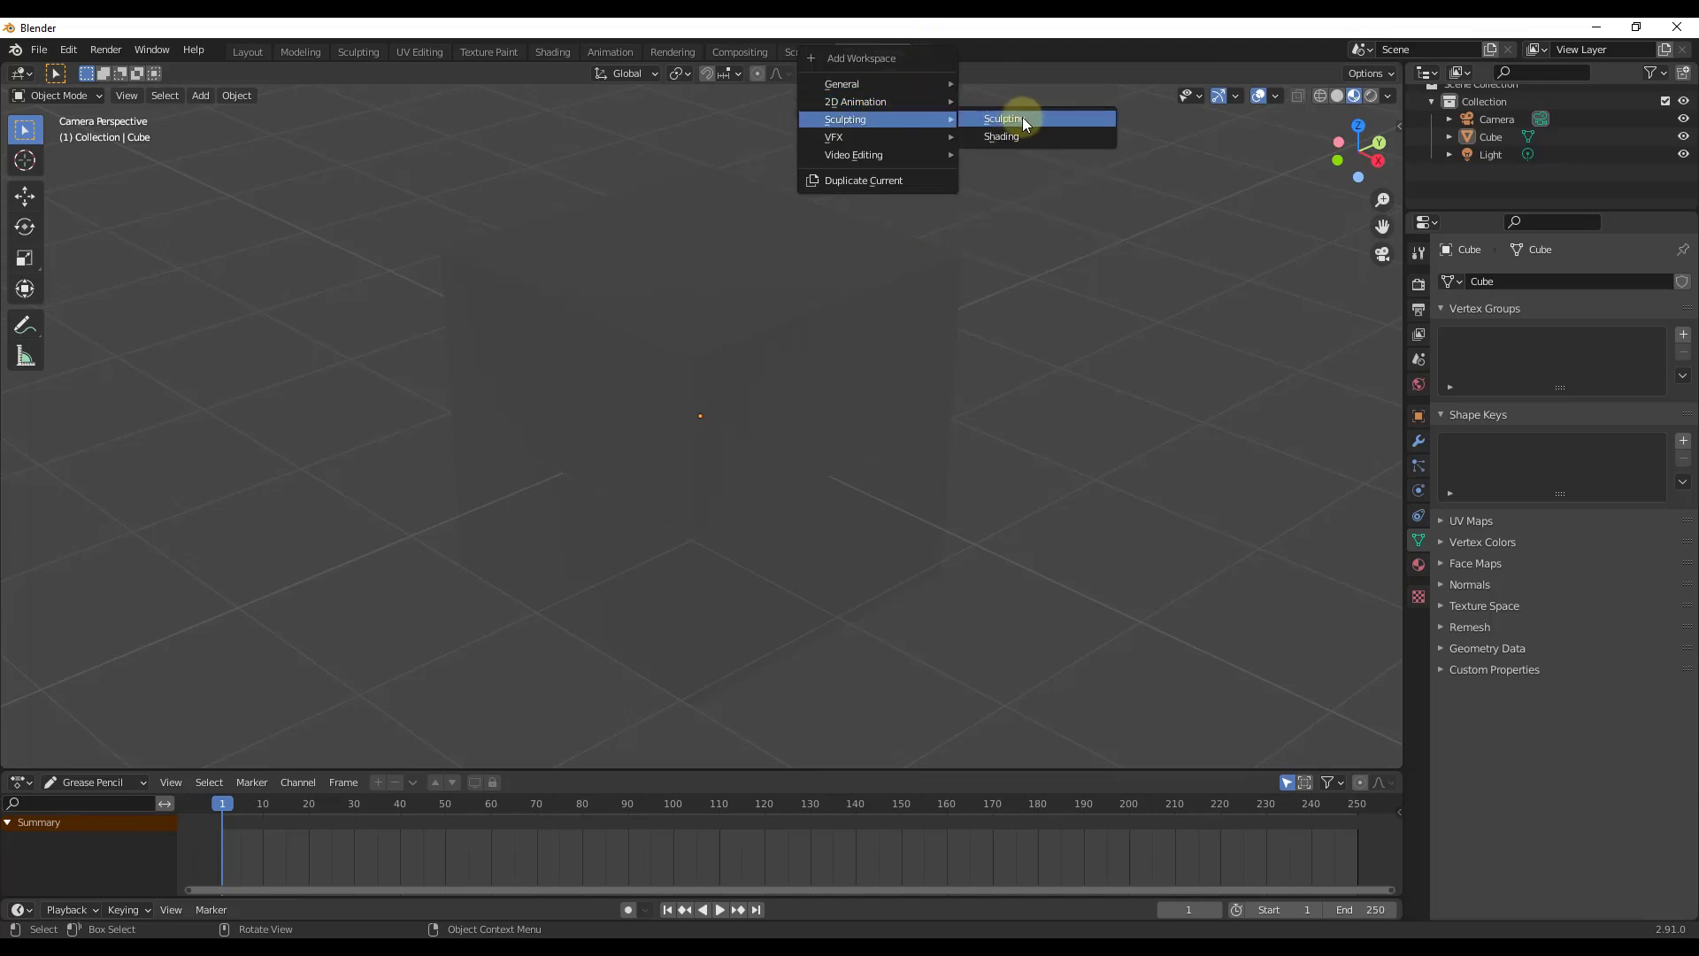
{"action": "left_click", "coordinate": [1020, 119]}
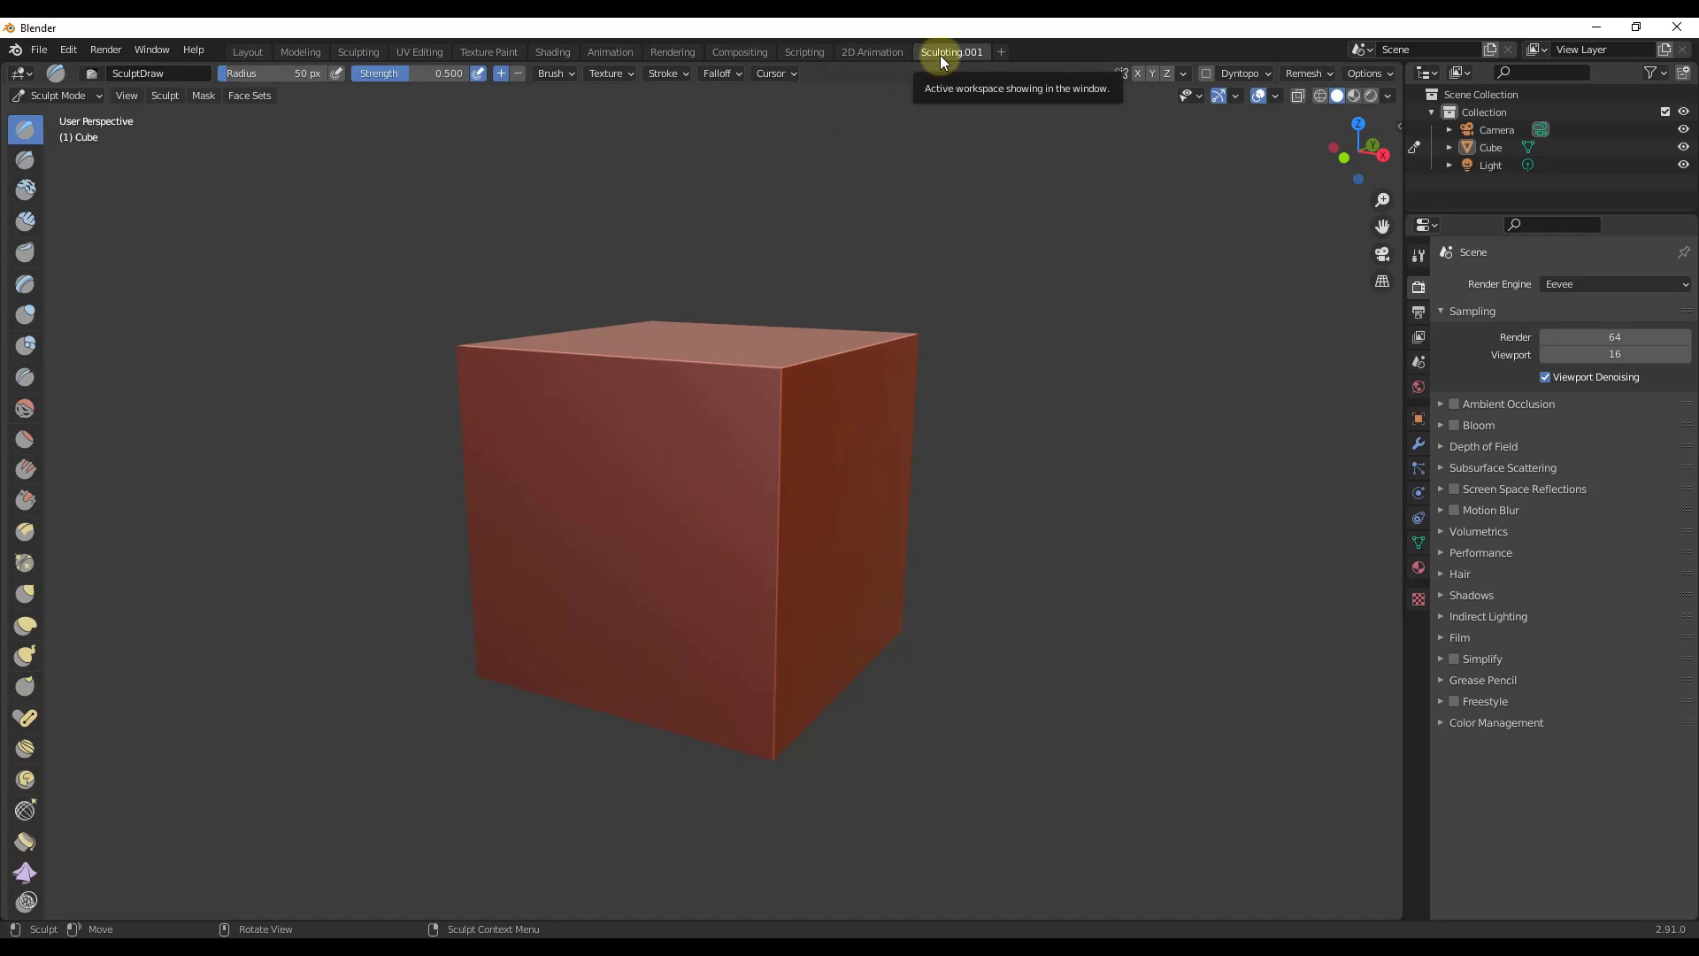
- Add a new Layout.001 workspace from the General templates
{"action": "left_click", "coordinate": [1000, 53]}
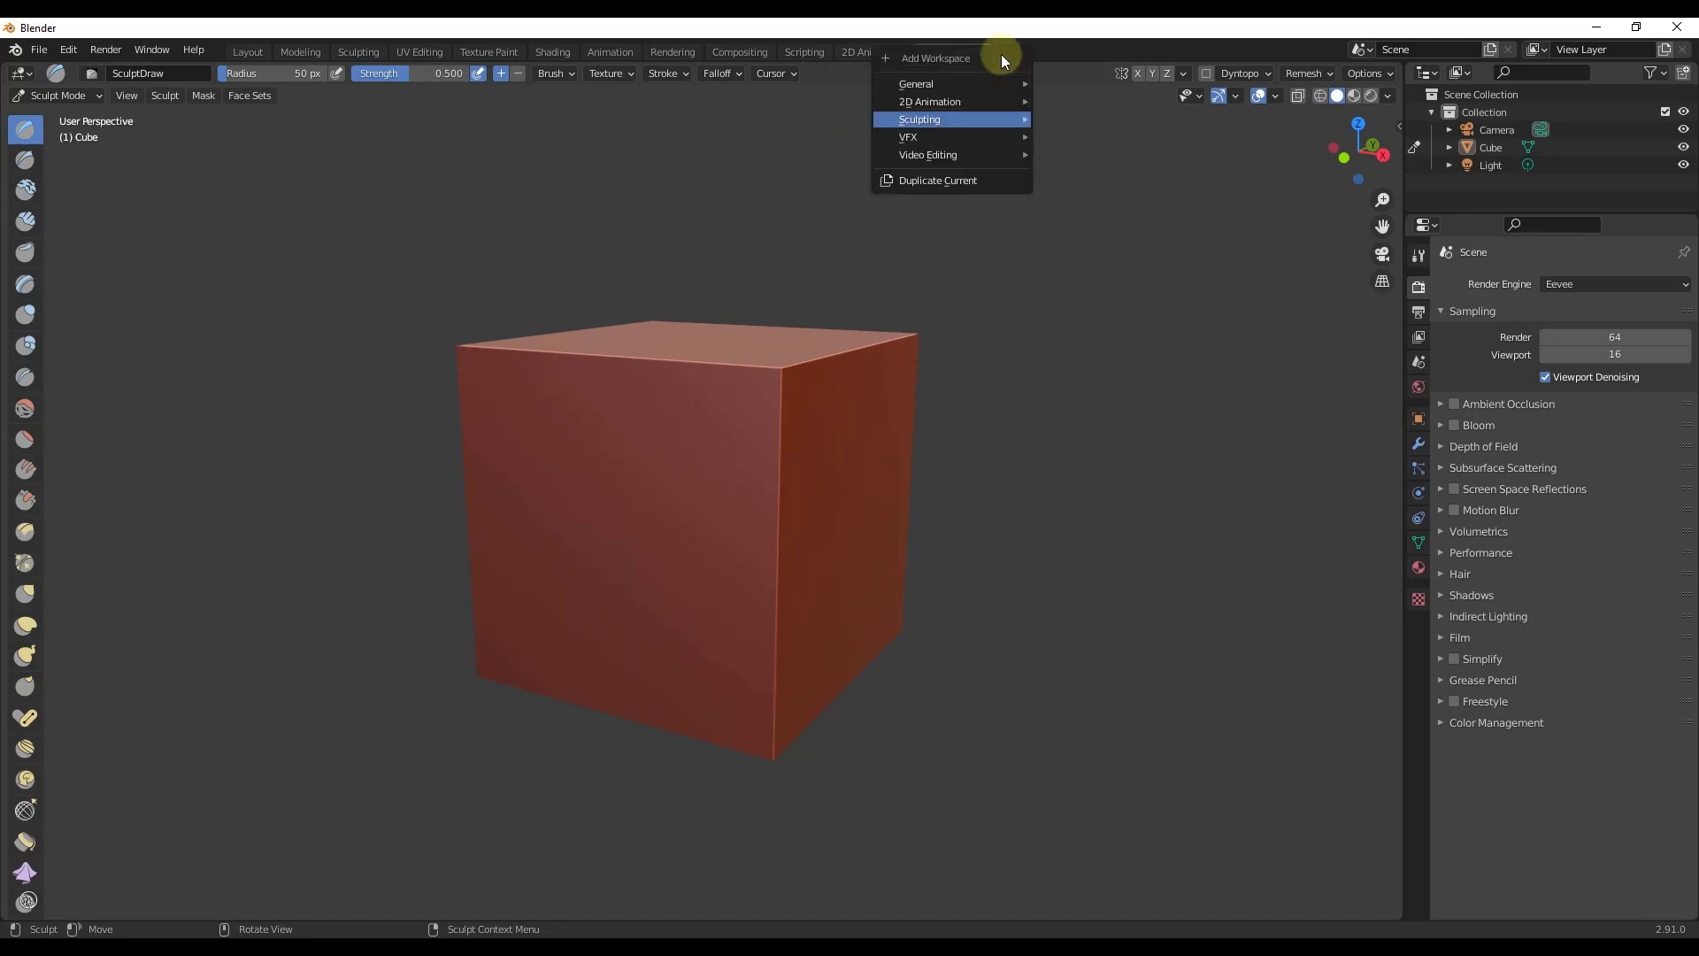
{"action": "mouse_move", "coordinate": [962, 88]}
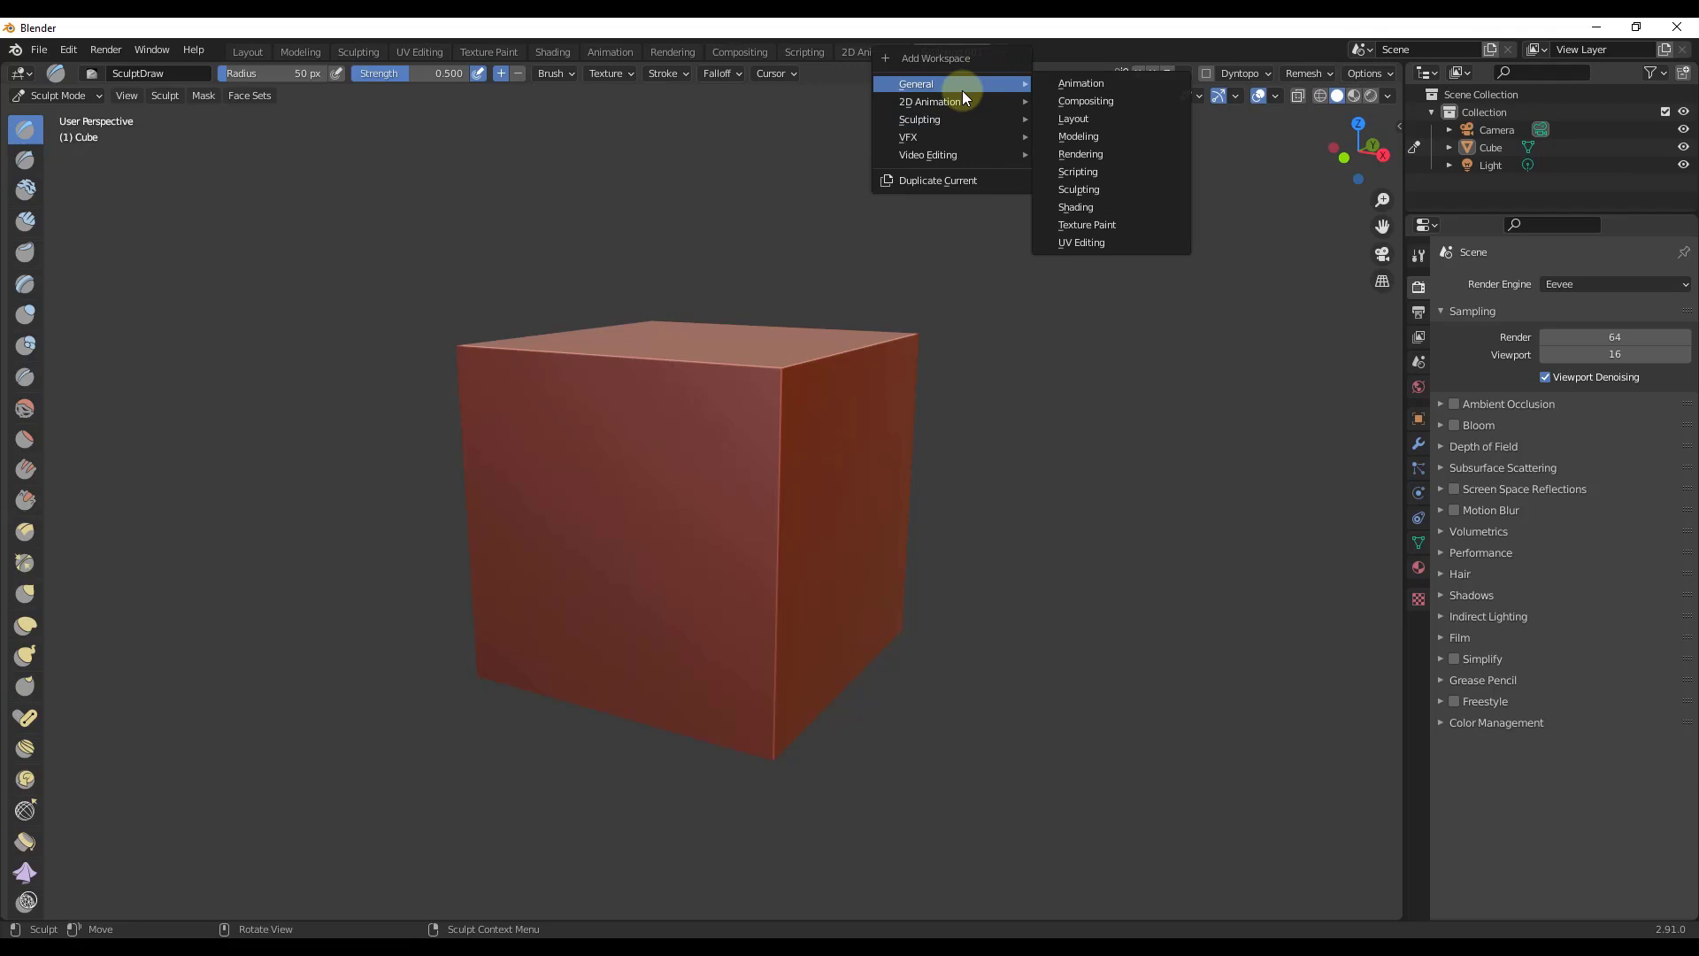
{"action": "left_click", "coordinate": [1082, 119]}
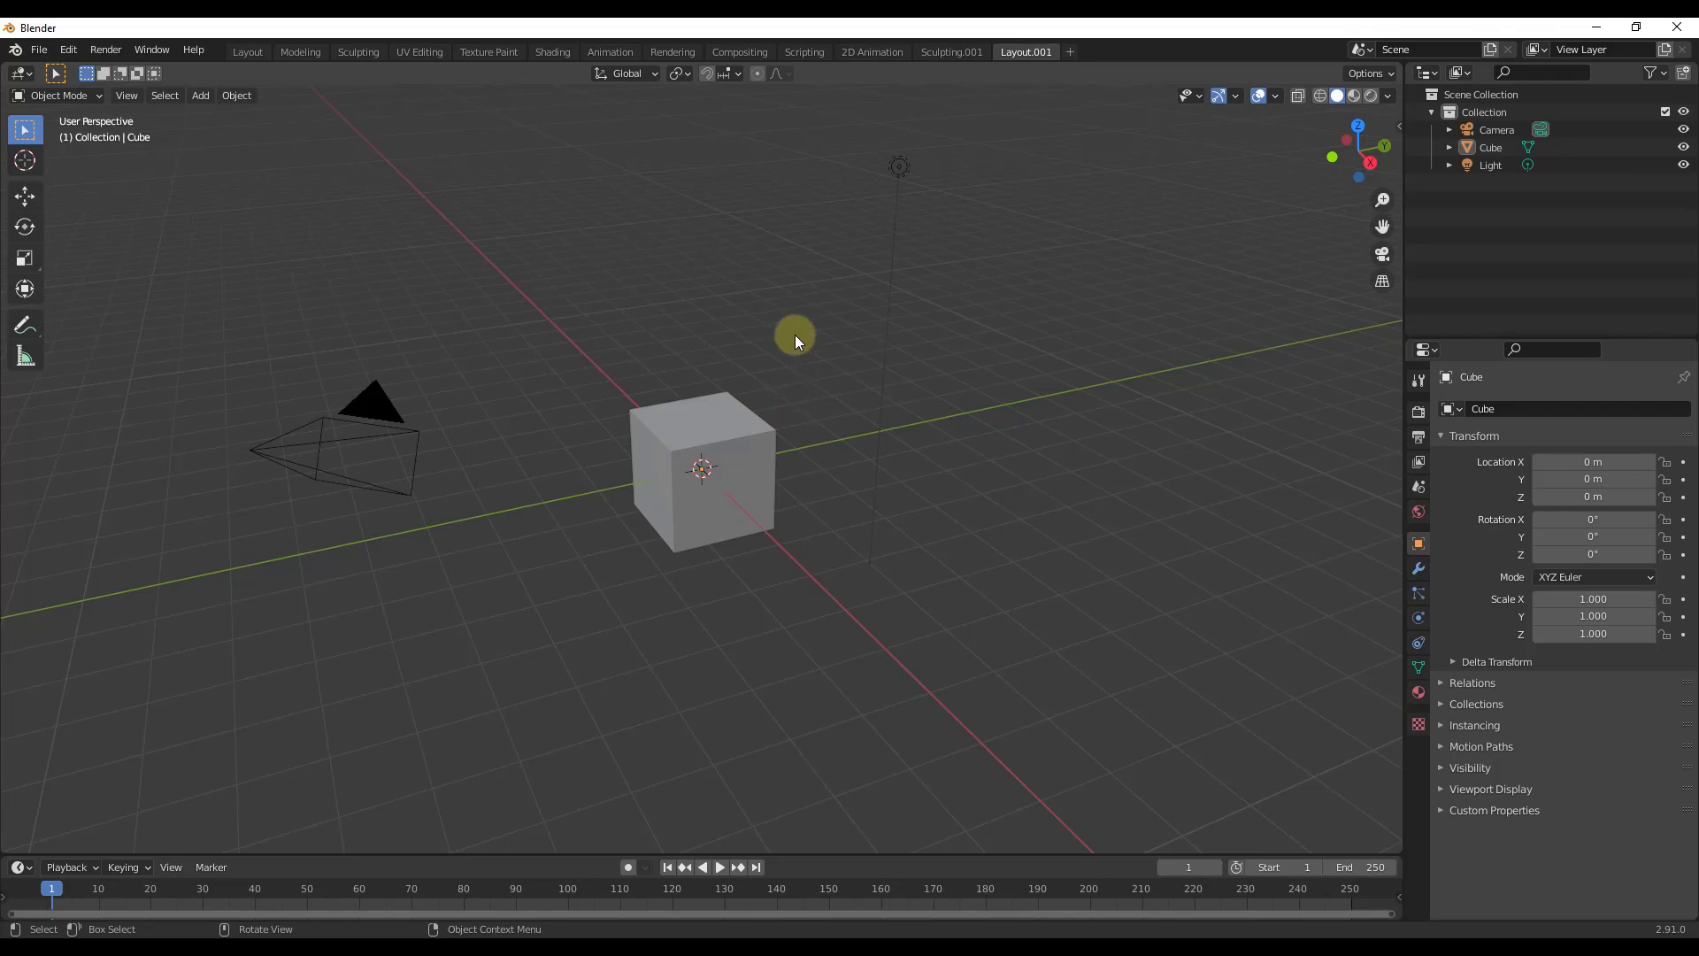
- Split the 3D view into two side-by-side viewports, the left set to Top view
{"action": "left_click_drag", "start_coordinate": [5, 66], "coordinate": [670, 91]}
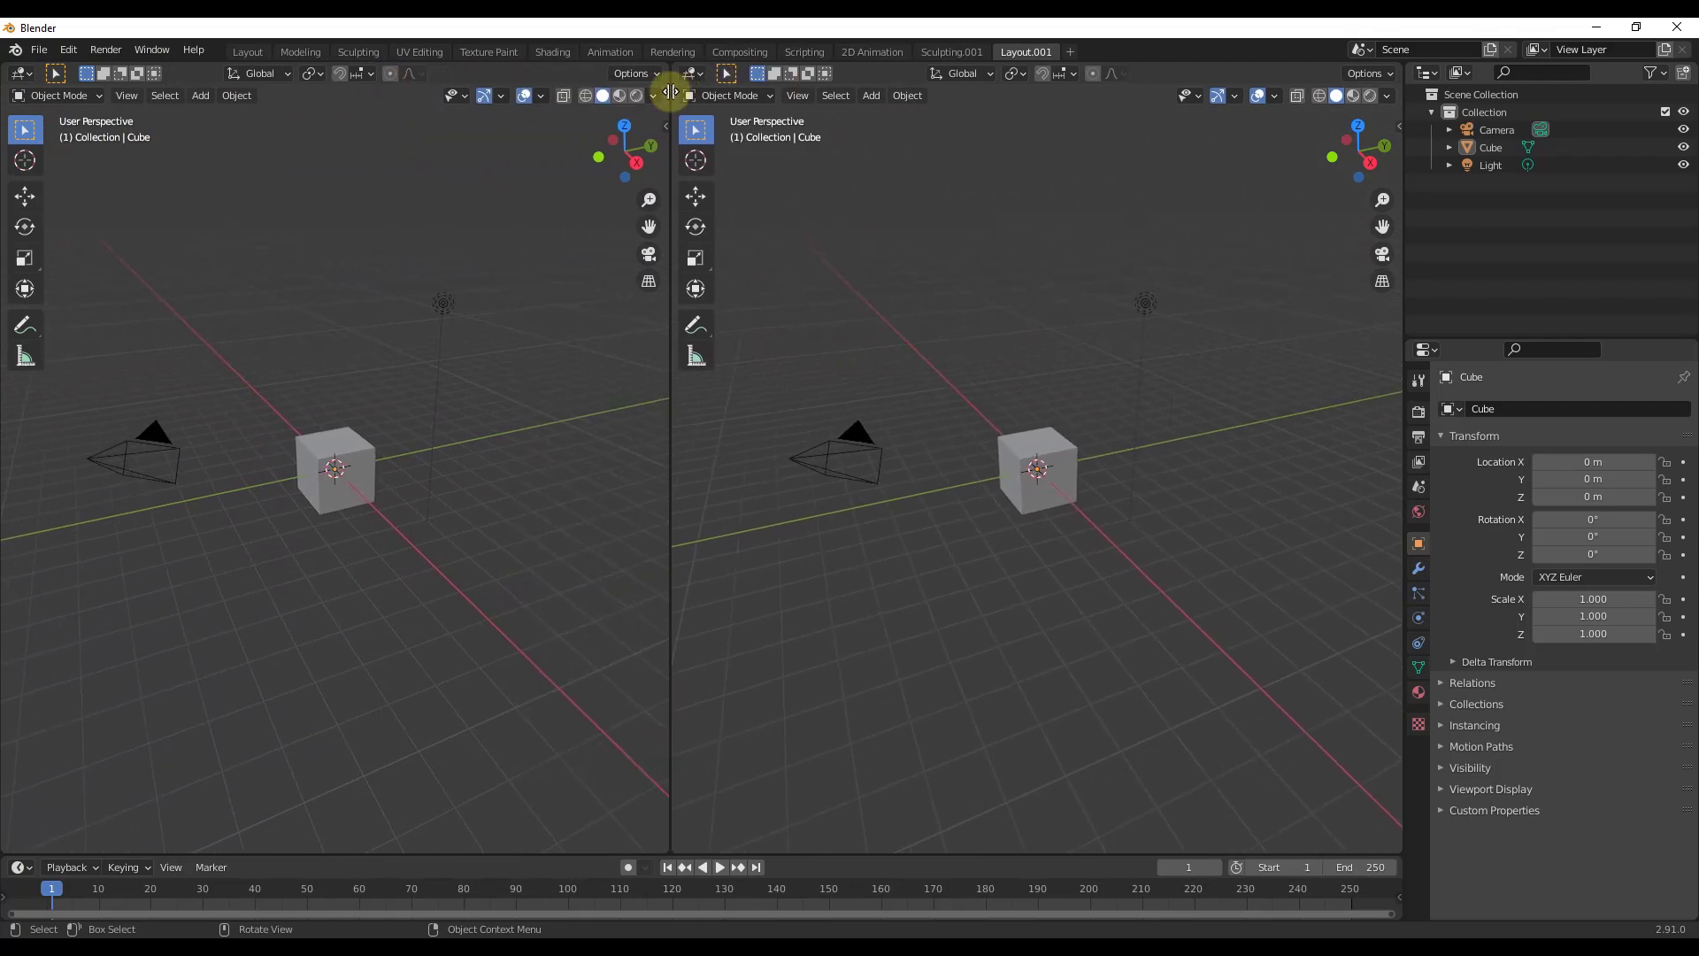
{"action": "left_click", "coordinate": [624, 126]}
{"action": "scroll", "coordinate": [329, 485], "scroll_direction": "up", "scroll_amount": 7}
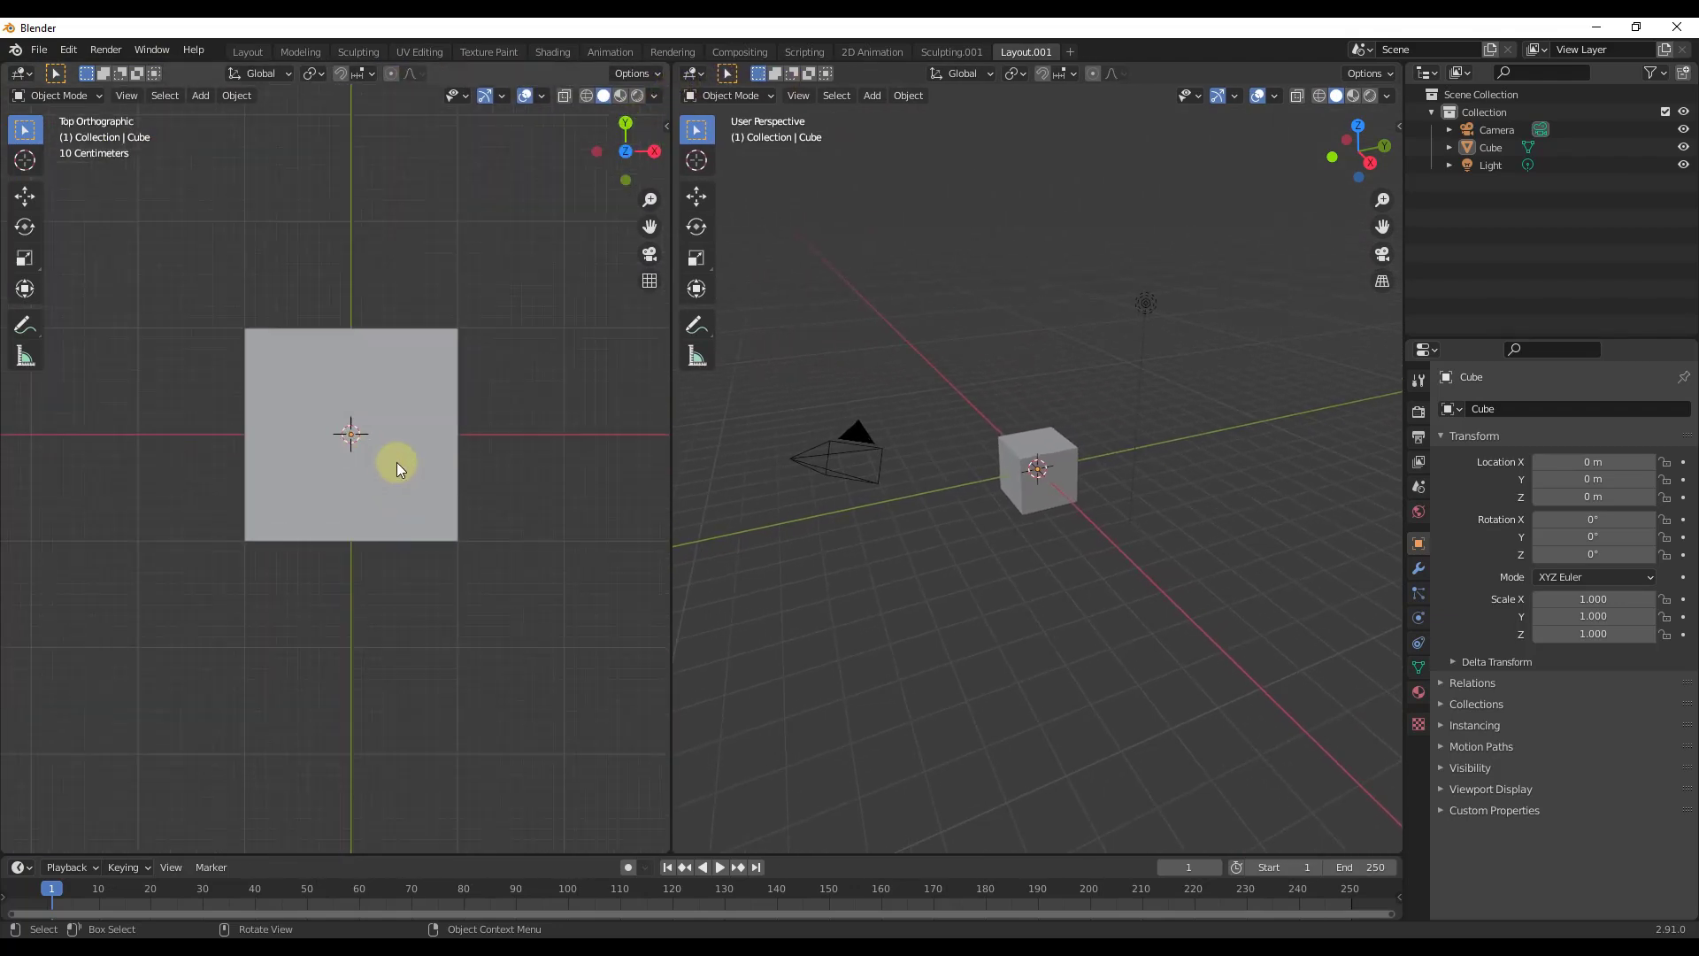
{"action": "middle_click_drag", "start_coordinate": [1084, 503], "coordinate": [1059, 454]}
{"action": "scroll", "coordinate": [1035, 478], "scroll_direction": "up", "scroll_amount": 2}
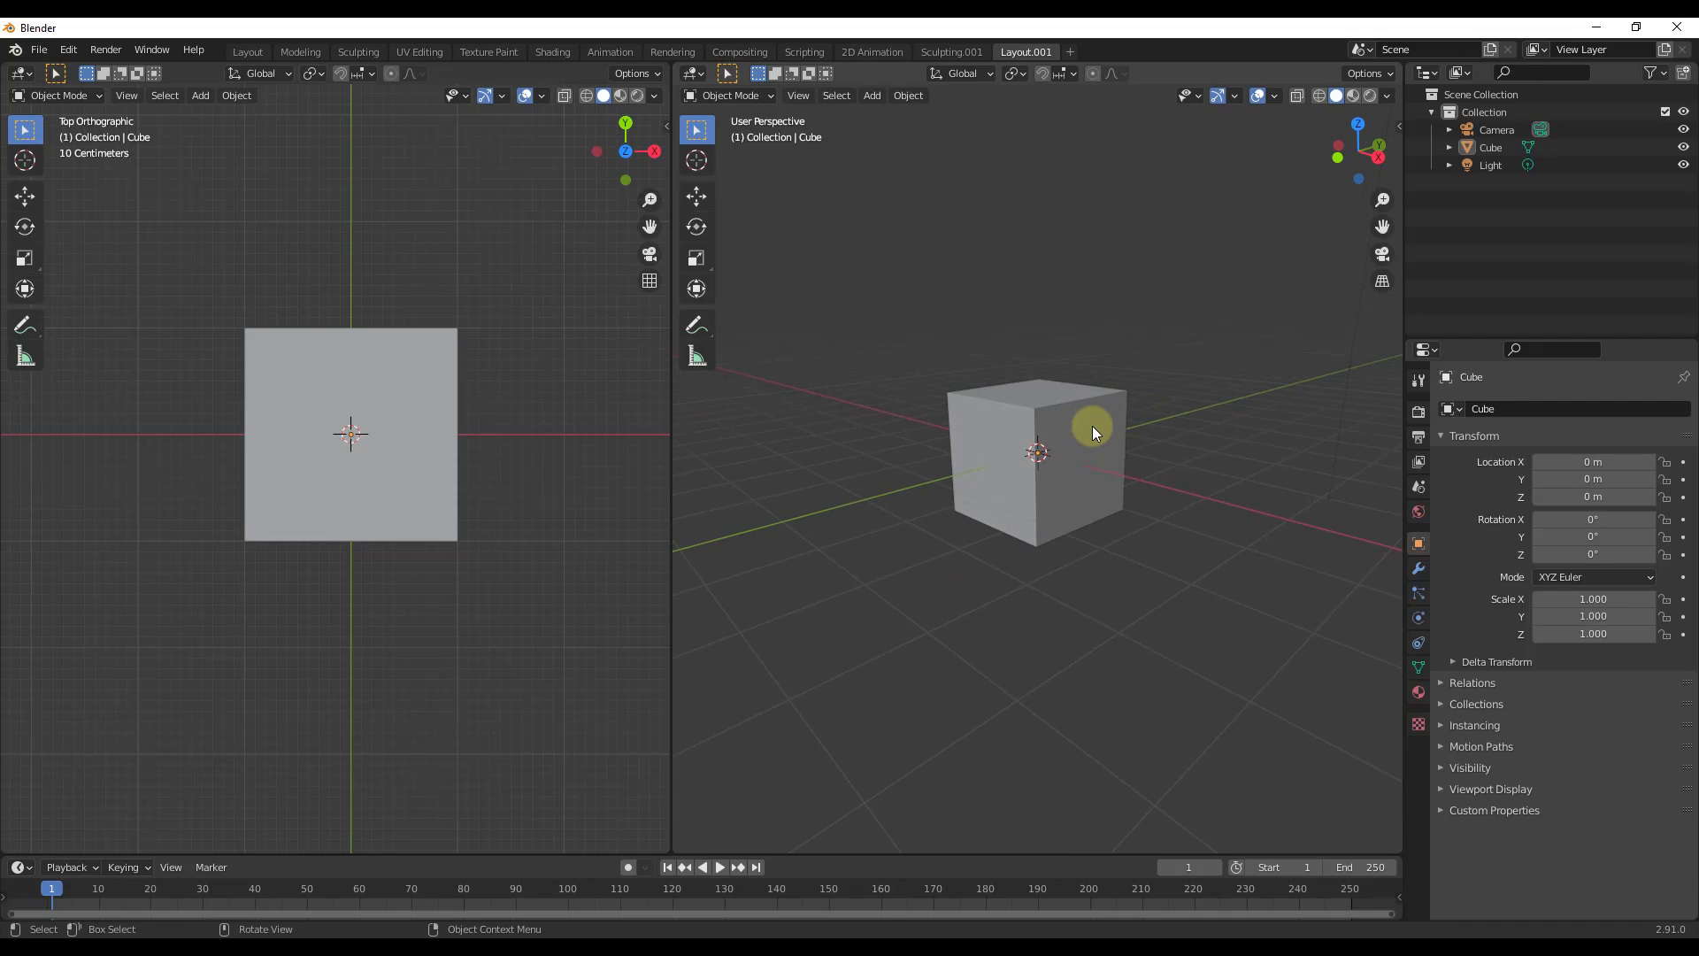
- Rename Layout.001 to 'Dual View' and try moving it to the front, then back to the end
{"action": "double_click", "coordinate": [1032, 51]}
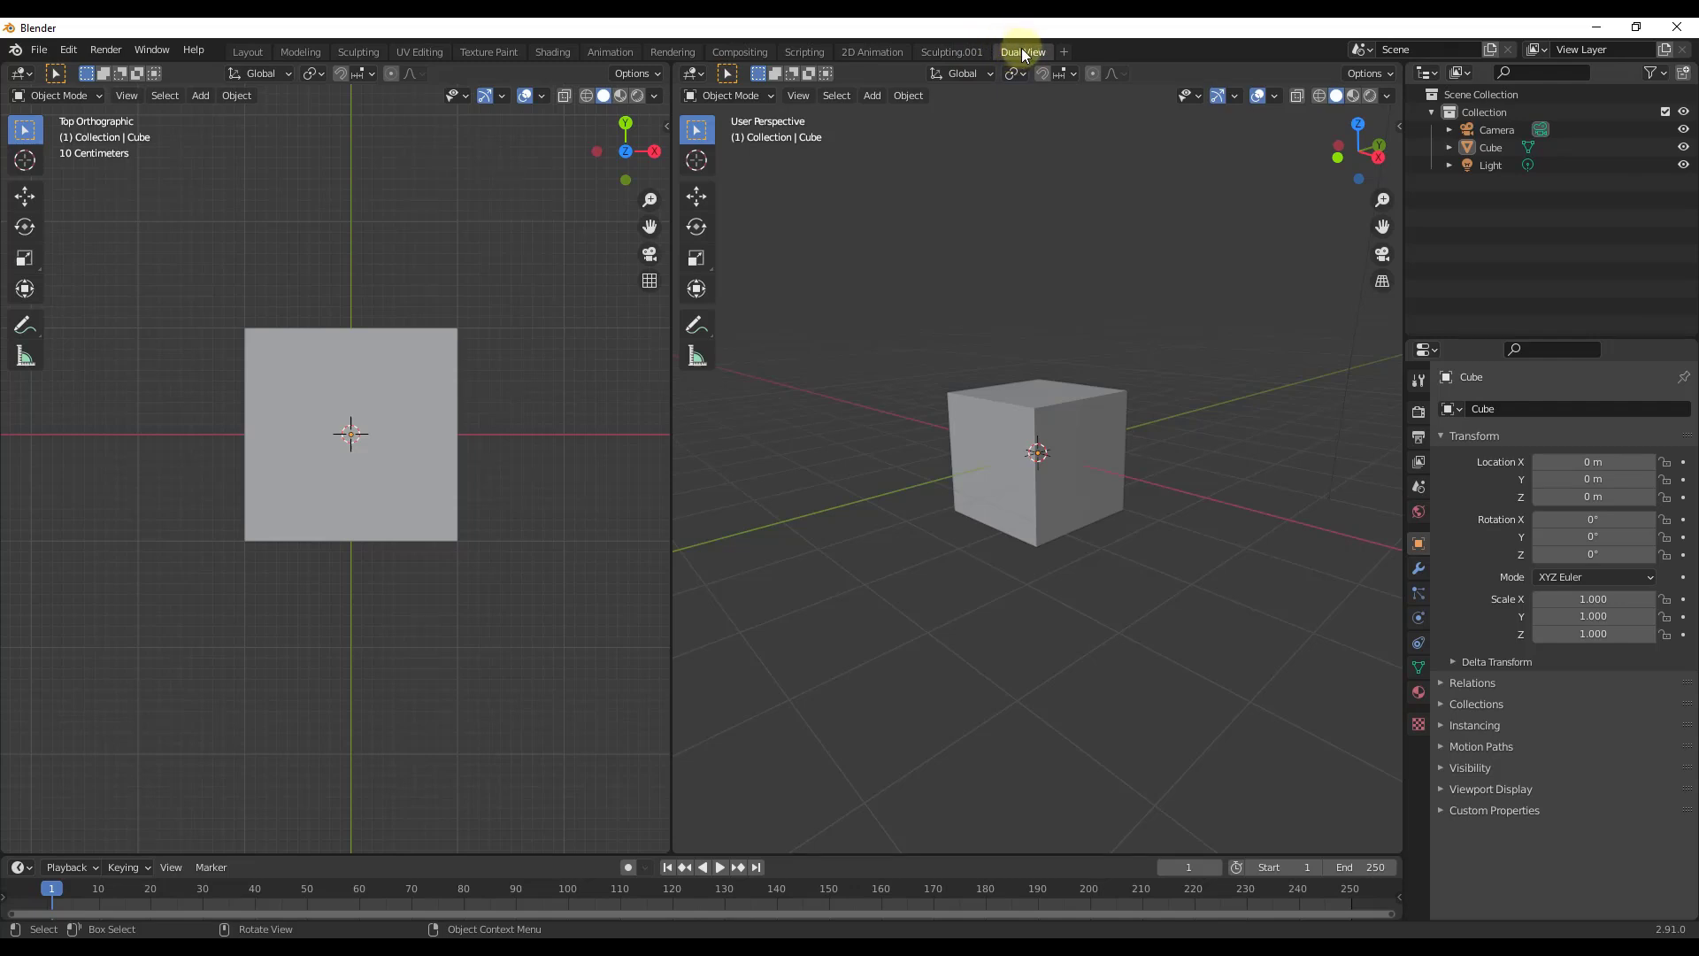
{"action": "right_click", "coordinate": [1021, 49]}
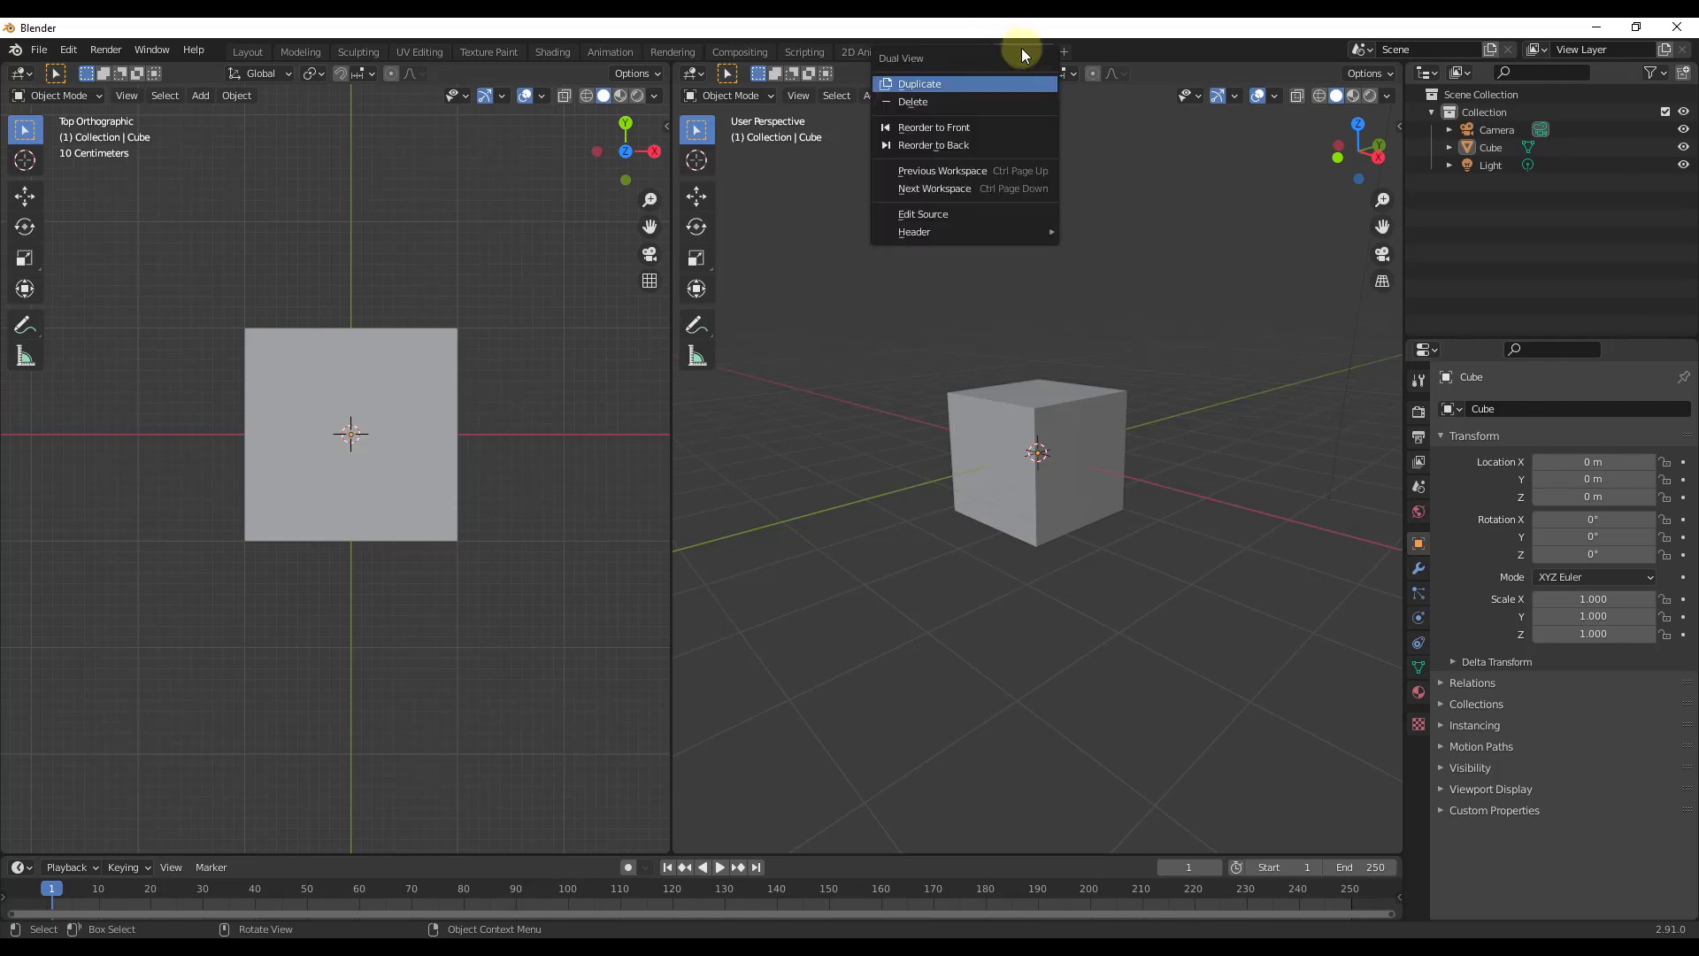
{"action": "left_click", "coordinate": [954, 127]}
{"action": "right_click", "coordinate": [252, 51]}
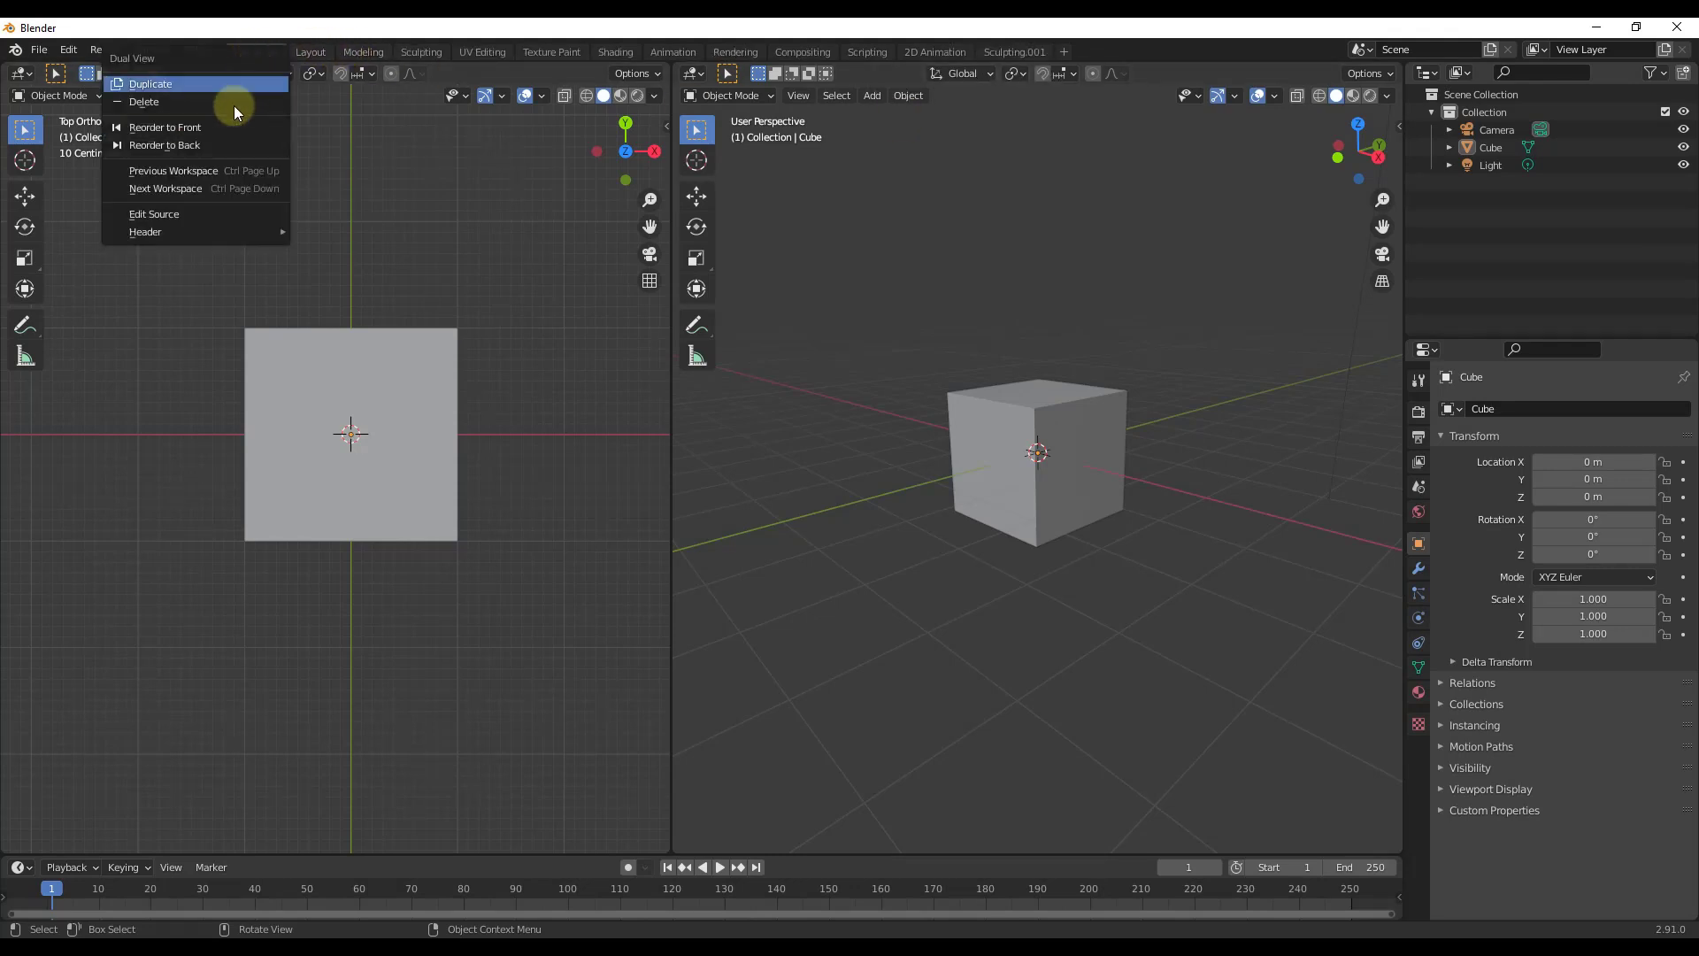
{"action": "left_click", "coordinate": [186, 147]}
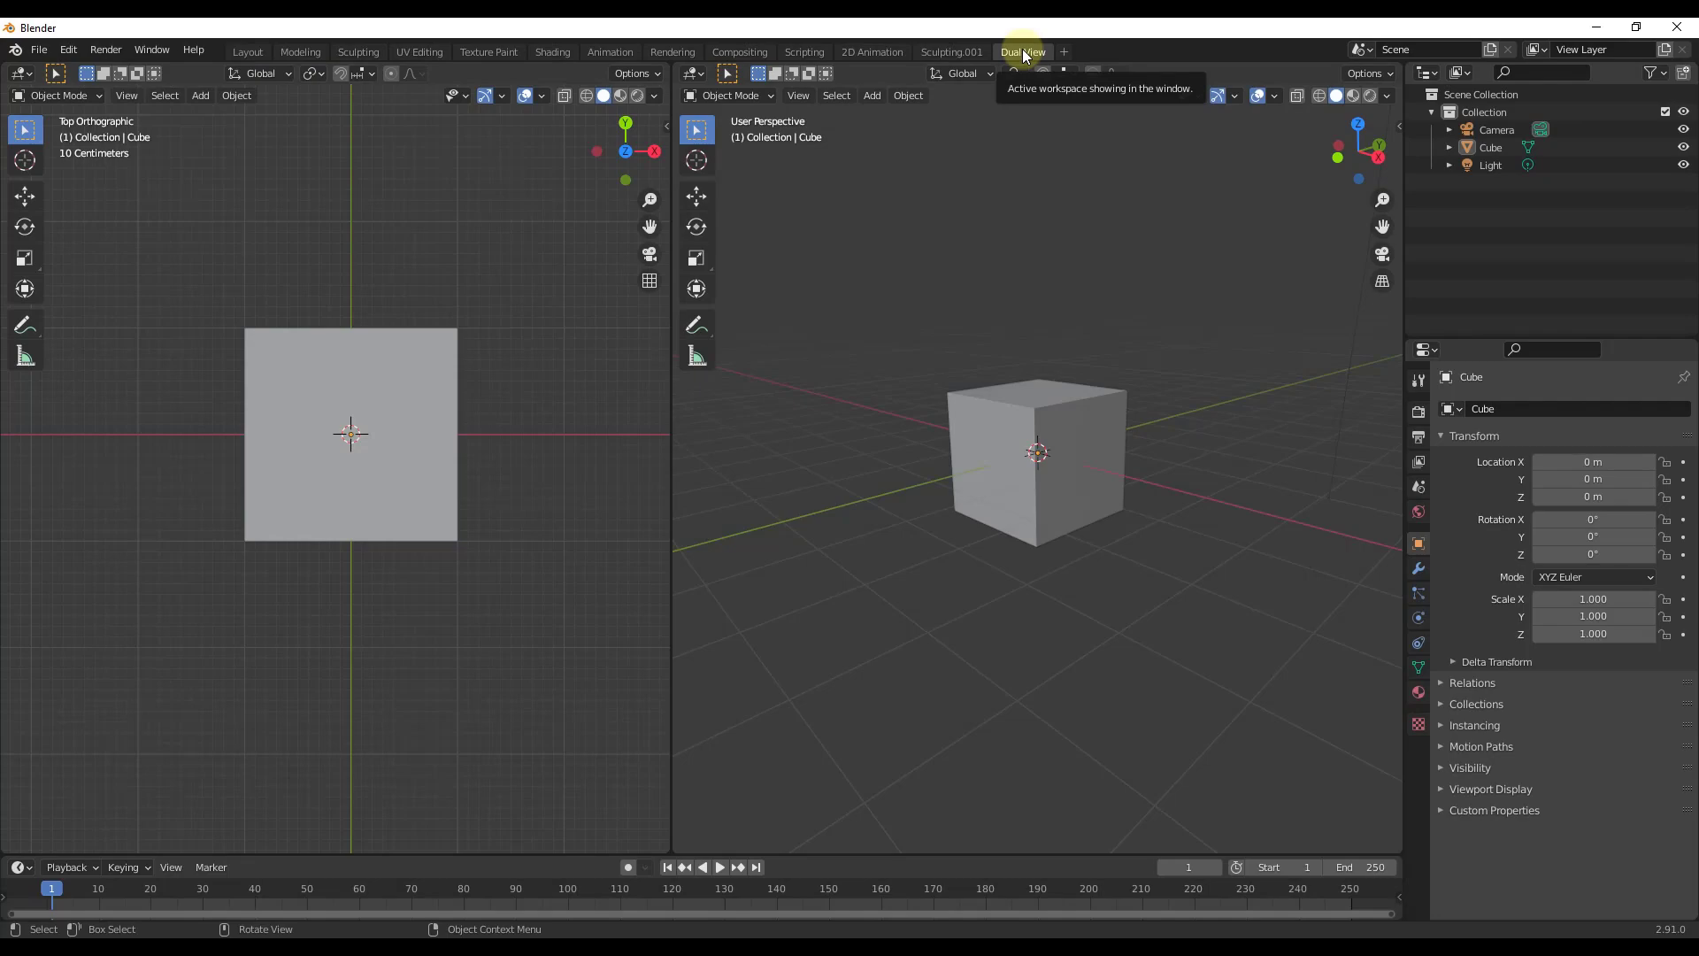
- Browse Sculpting.001, other workspaces and Rendering, then return to Dual View
{"action": "left_click", "coordinate": [945, 51]}
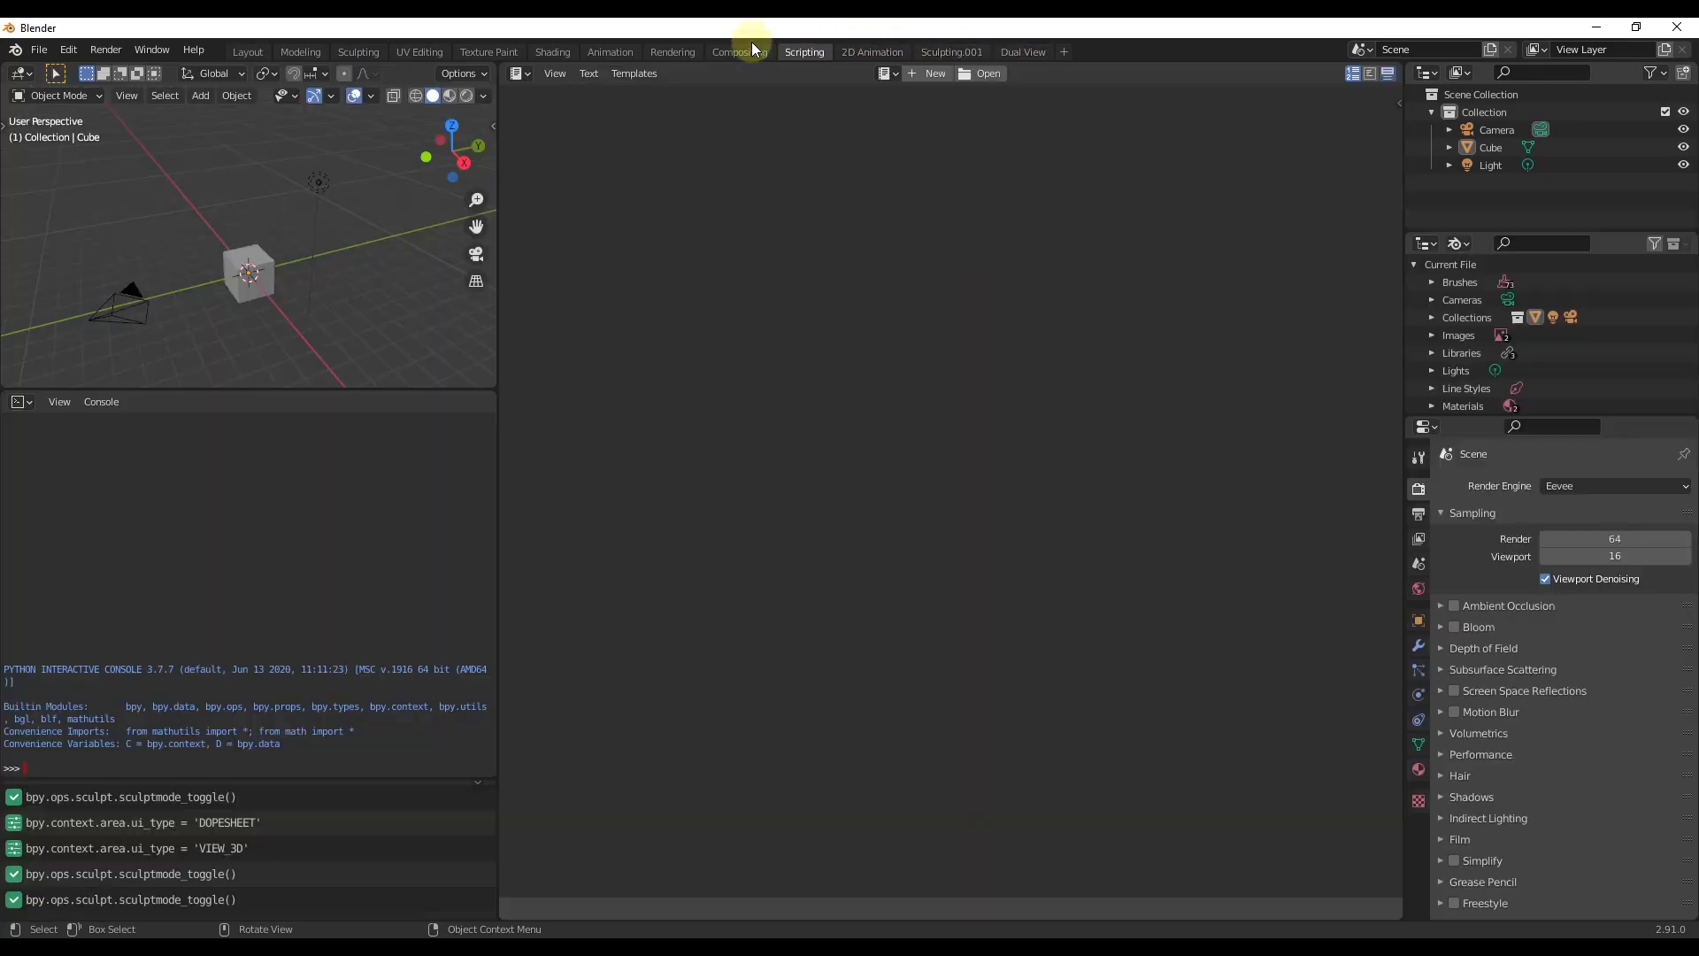
{"action": "left_click", "coordinate": [544, 51]}
{"action": "left_click", "coordinate": [354, 51]}
{"action": "left_click", "coordinate": [248, 51]}
{"action": "left_click", "coordinate": [672, 51]}
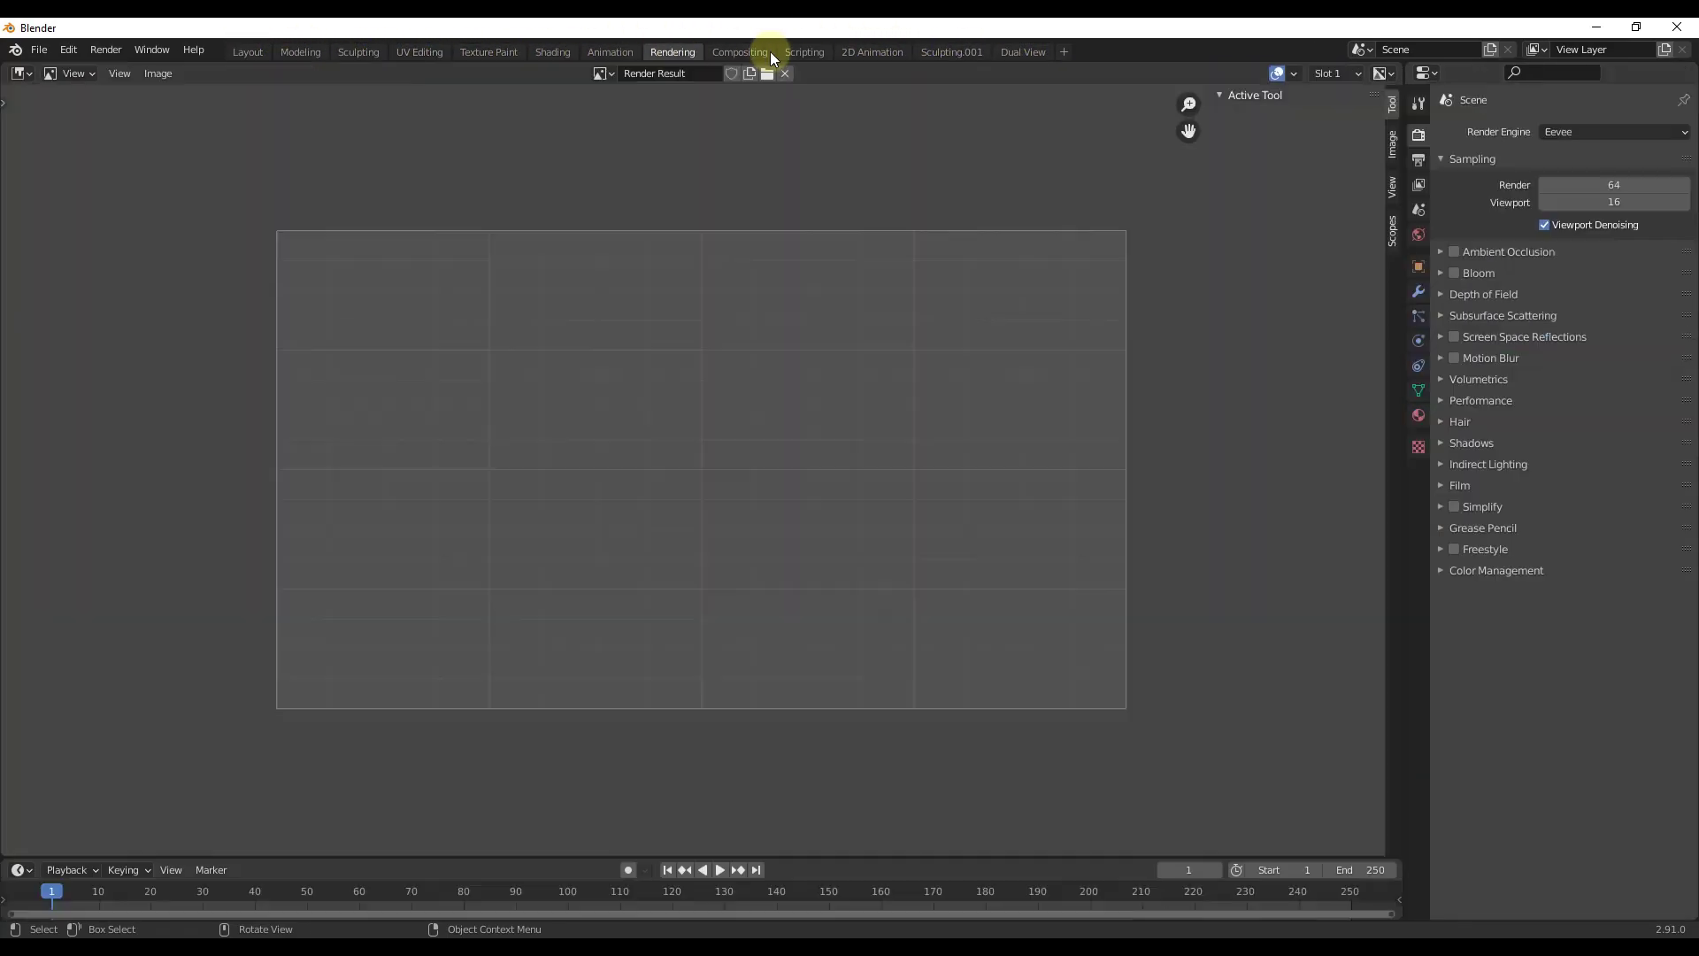
{"action": "left_click", "coordinate": [1024, 52]}
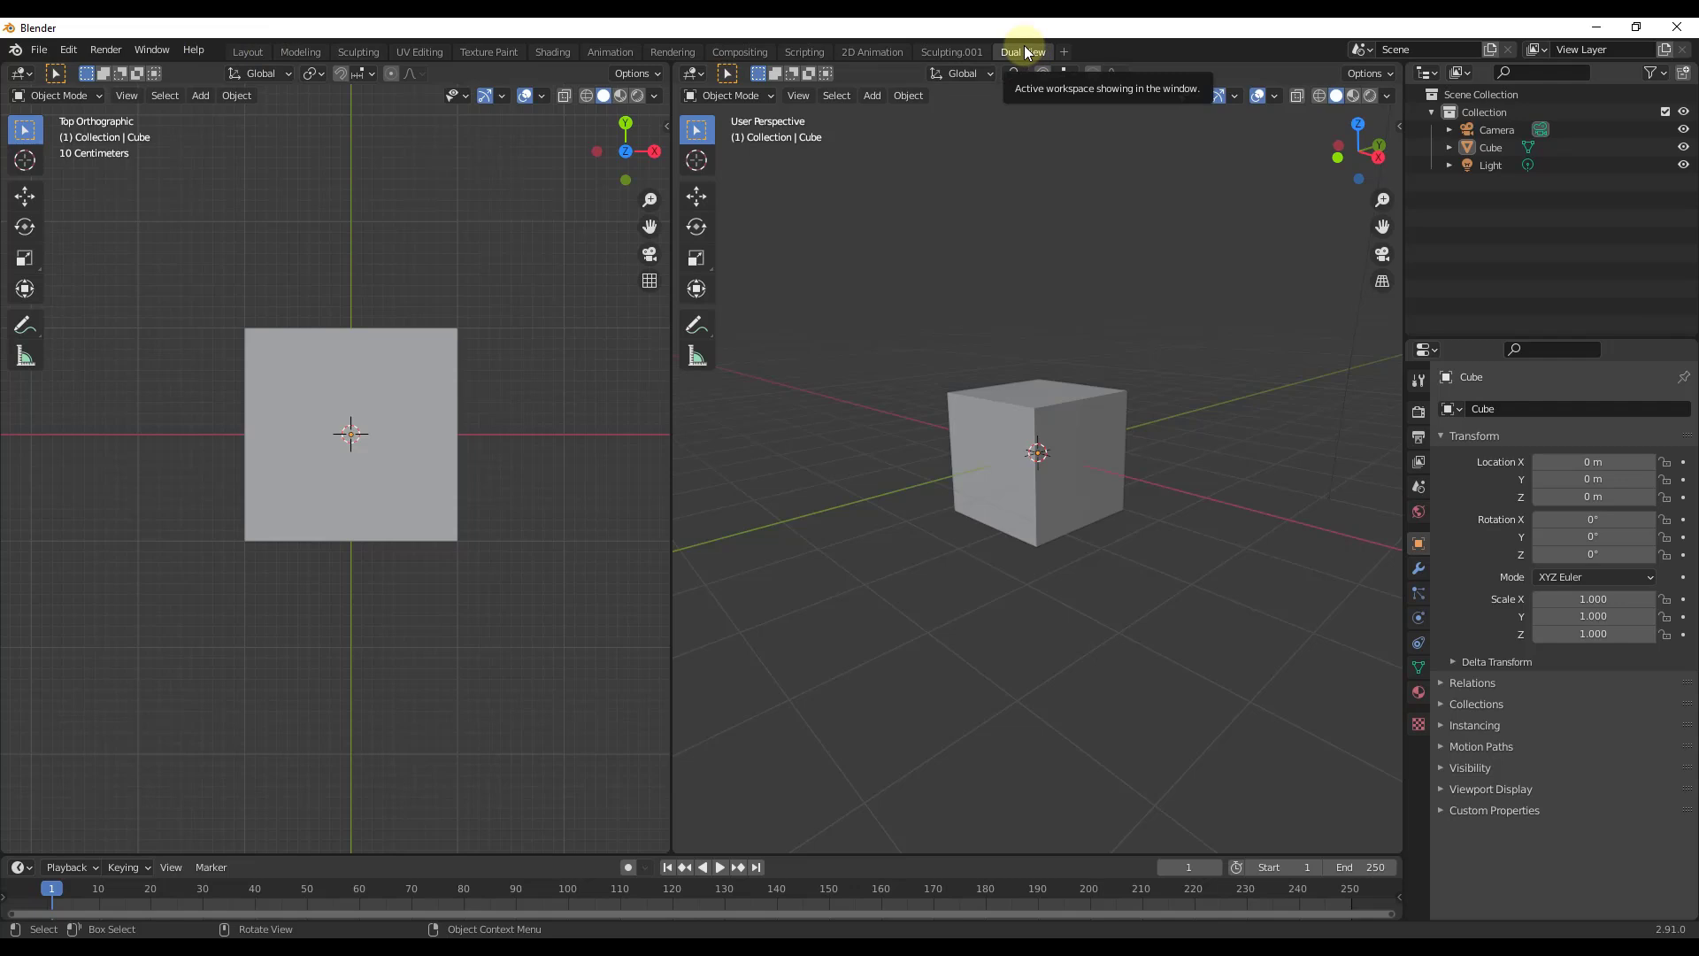
- Delete the Sculpting.001 and 2D Animation tabs, then duplicate Dual View as Dual View.001
{"action": "right_click", "coordinate": [1023, 50]}
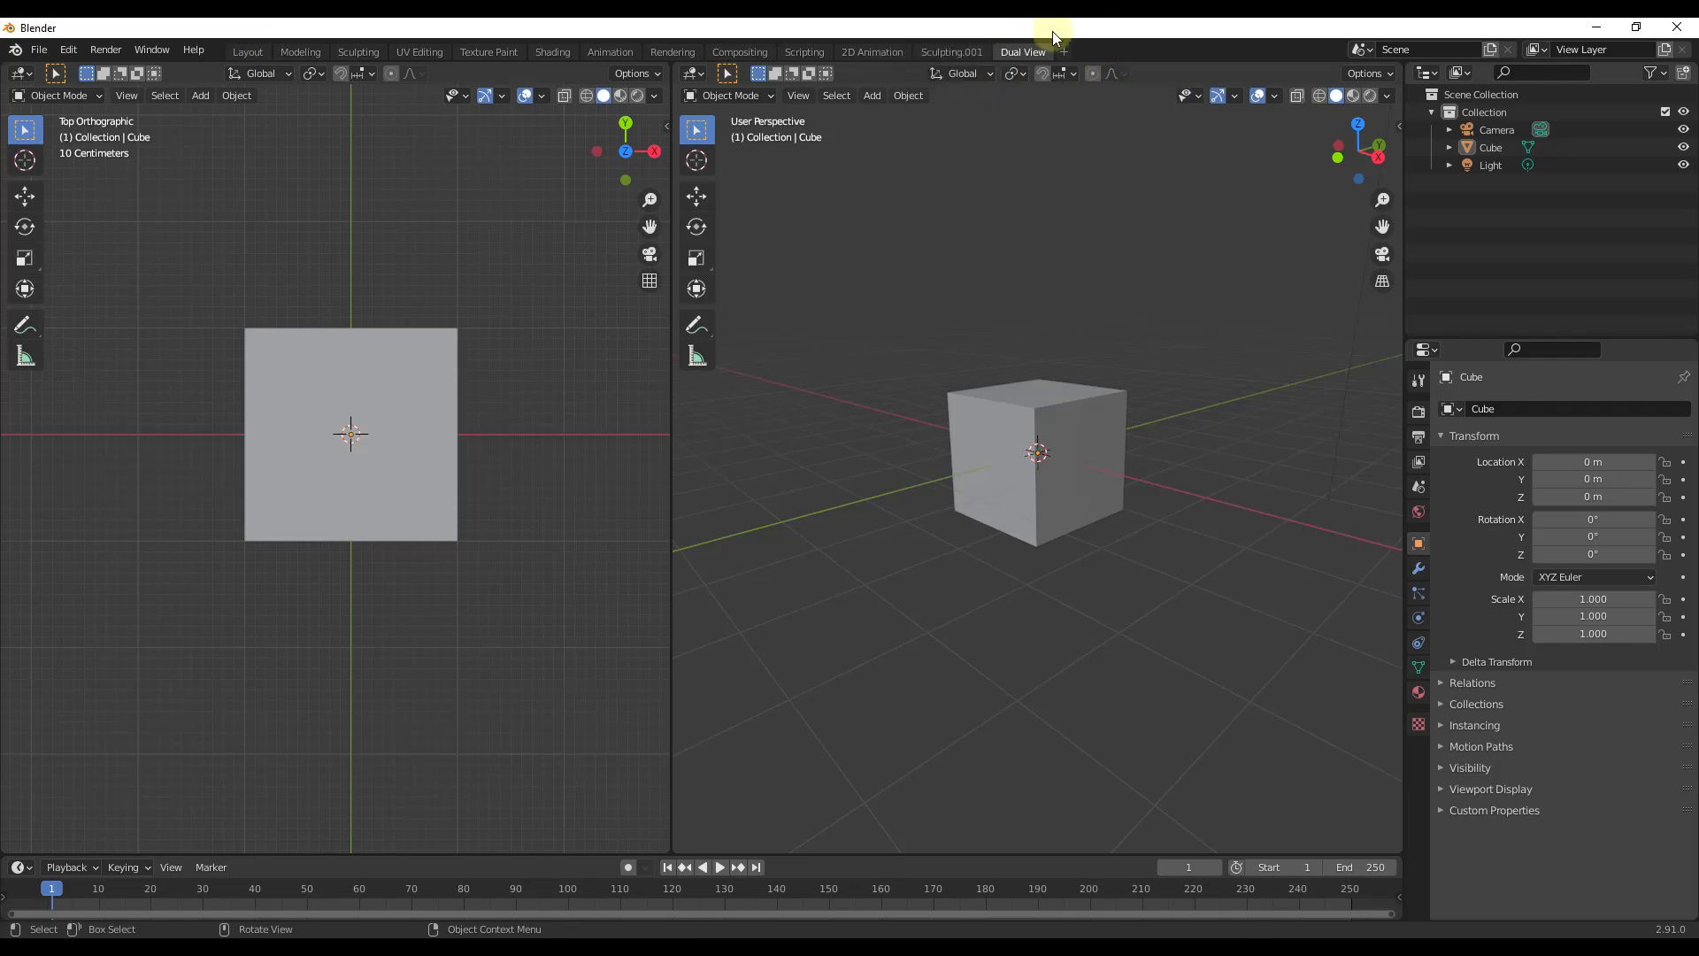
{"action": "right_click", "coordinate": [945, 55]}
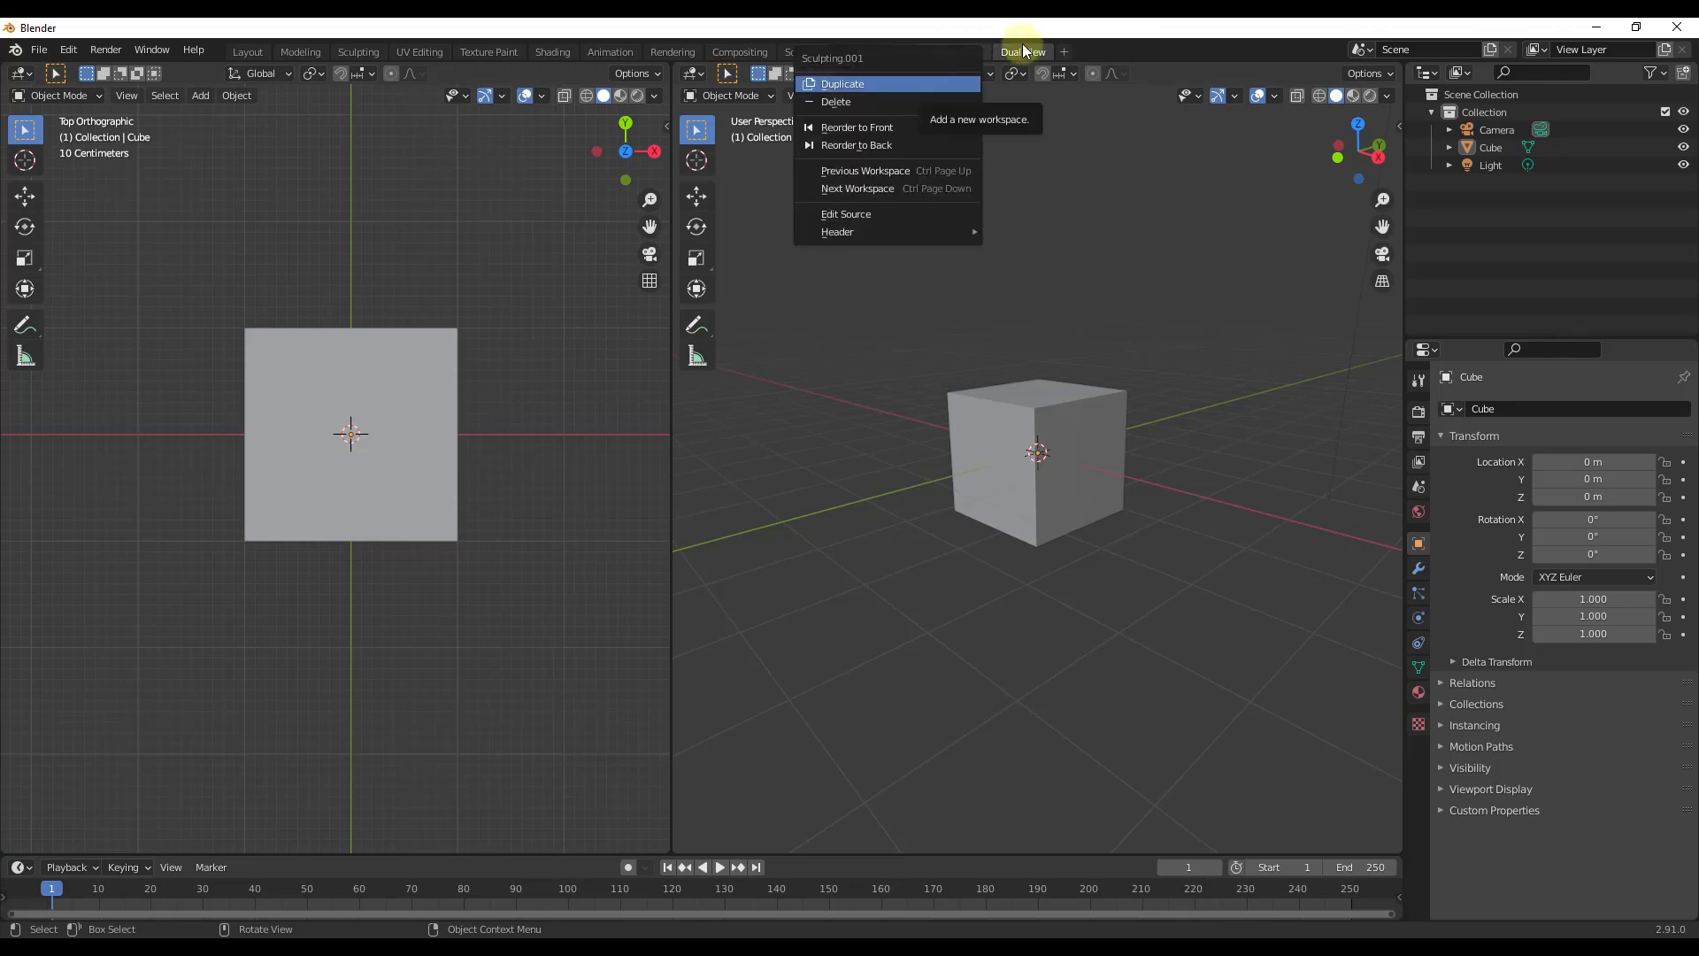
{"action": "left_click", "coordinate": [856, 100]}
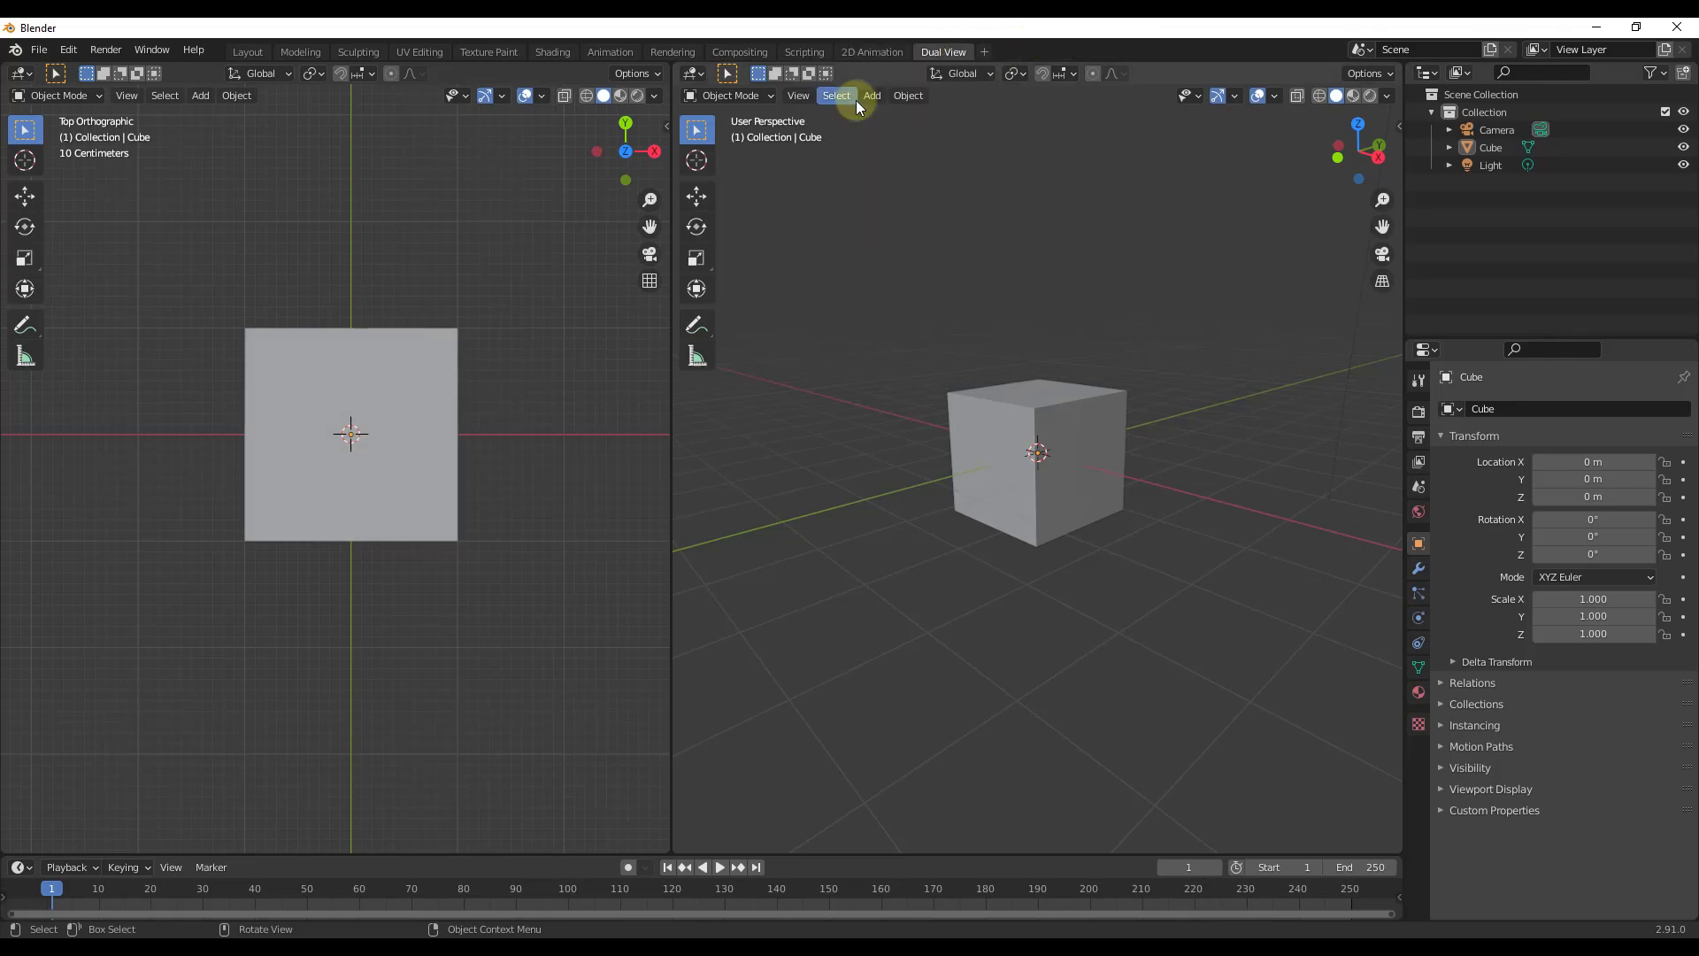
{"action": "right_click", "coordinate": [874, 51]}
{"action": "left_click", "coordinate": [779, 103]}
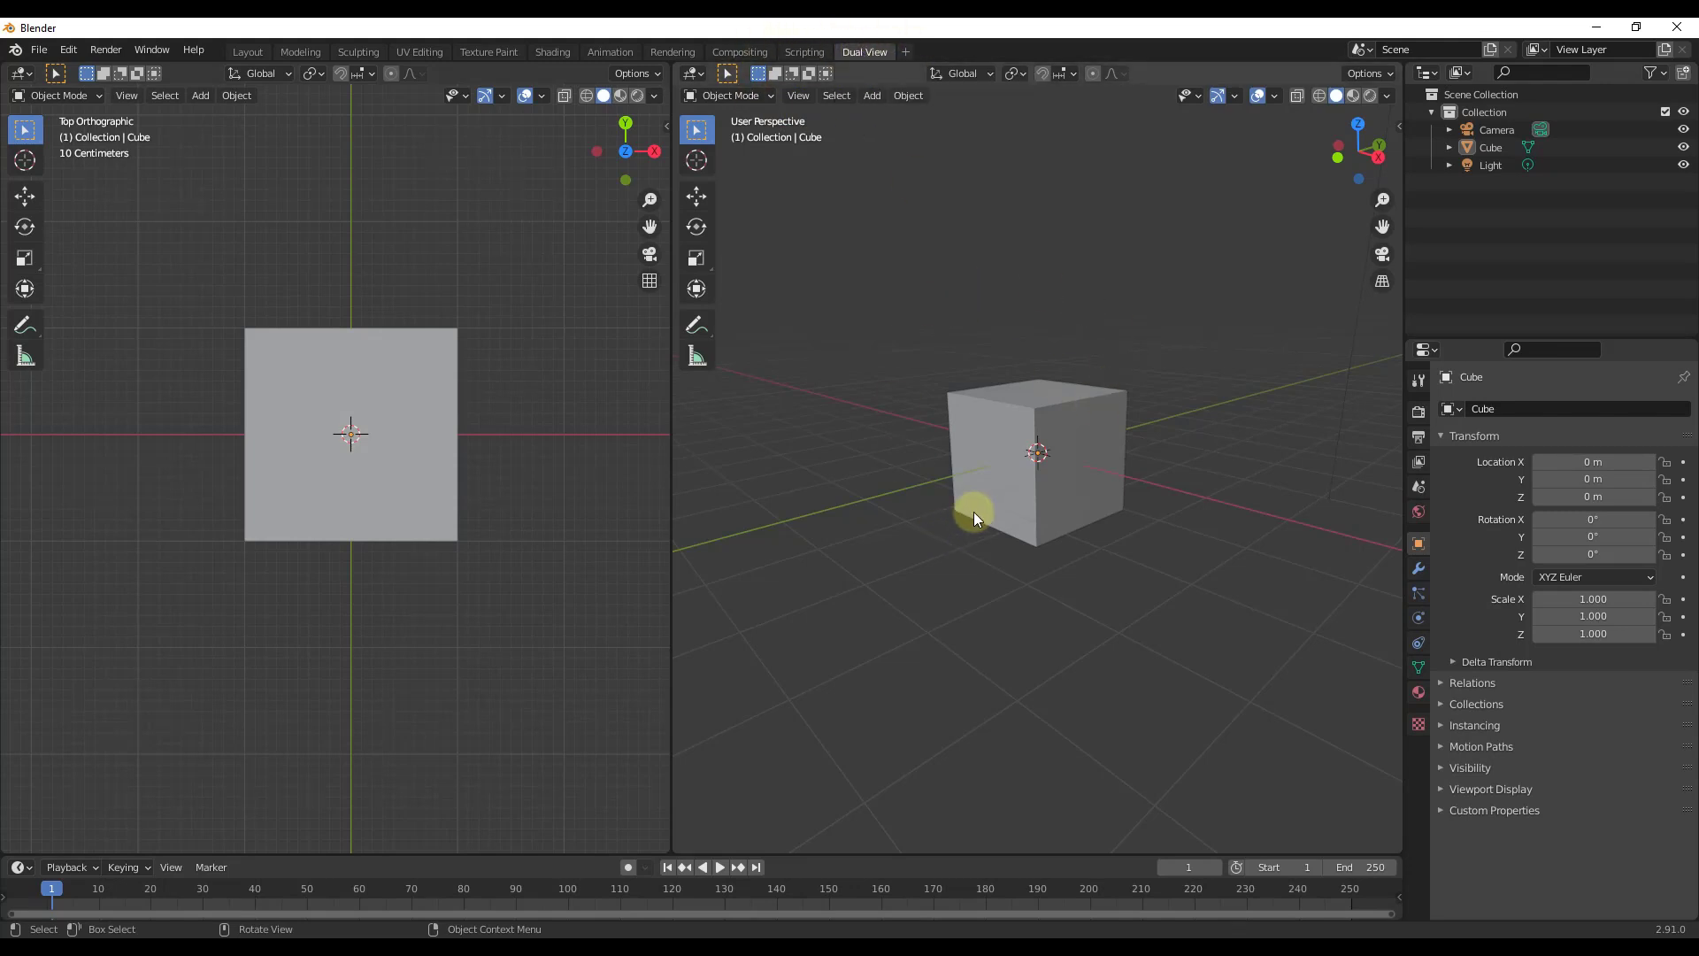
{"action": "right_click", "coordinate": [858, 50]}
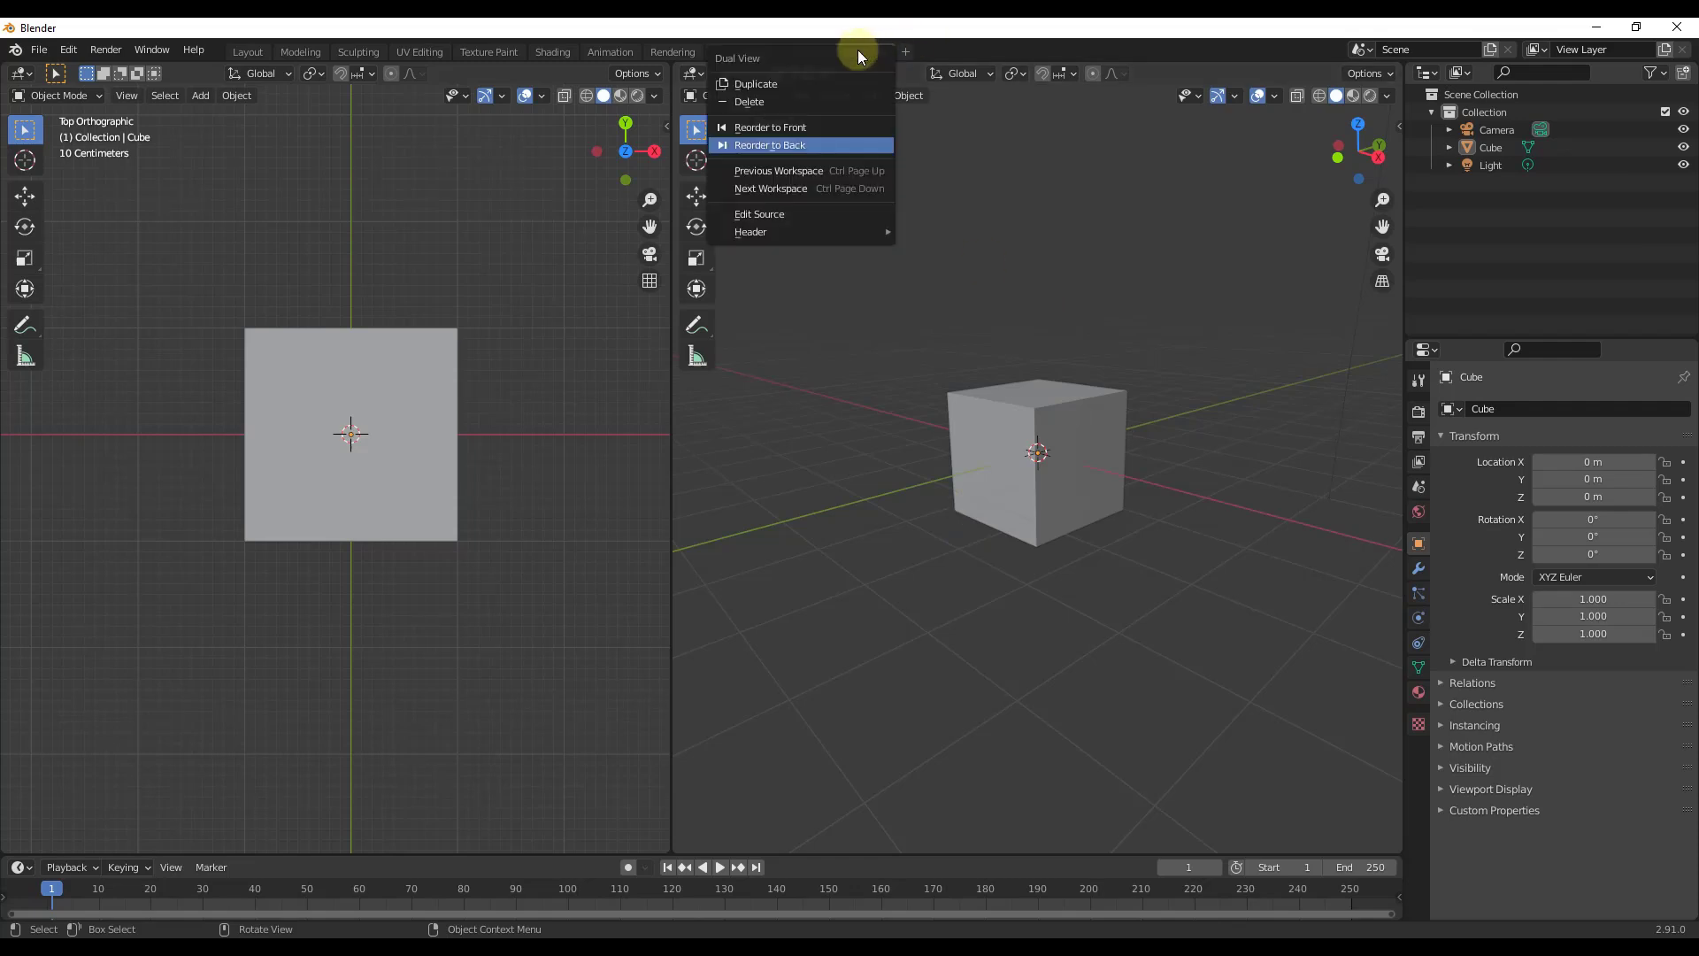
{"action": "left_click", "coordinate": [789, 83]}
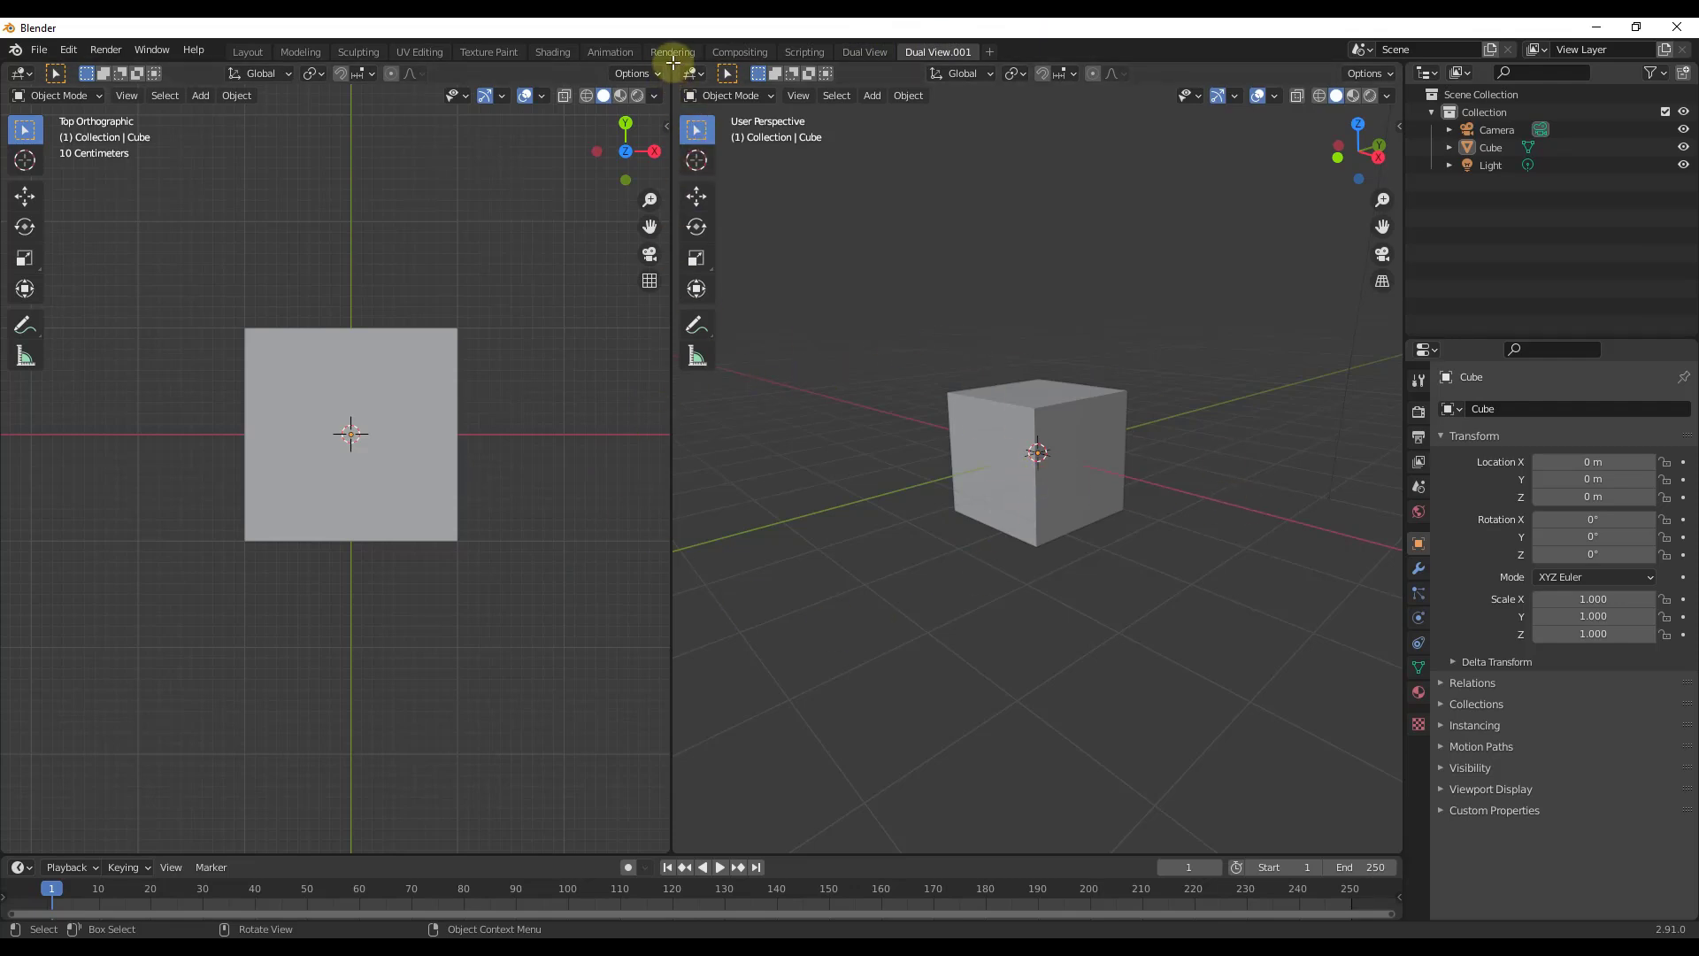
- Split the left viewport into two stacked top views and rename Dual View.001 to 'Tri View'
{"action": "left_click_drag", "start_coordinate": [6, 69], "coordinate": [18, 530]}
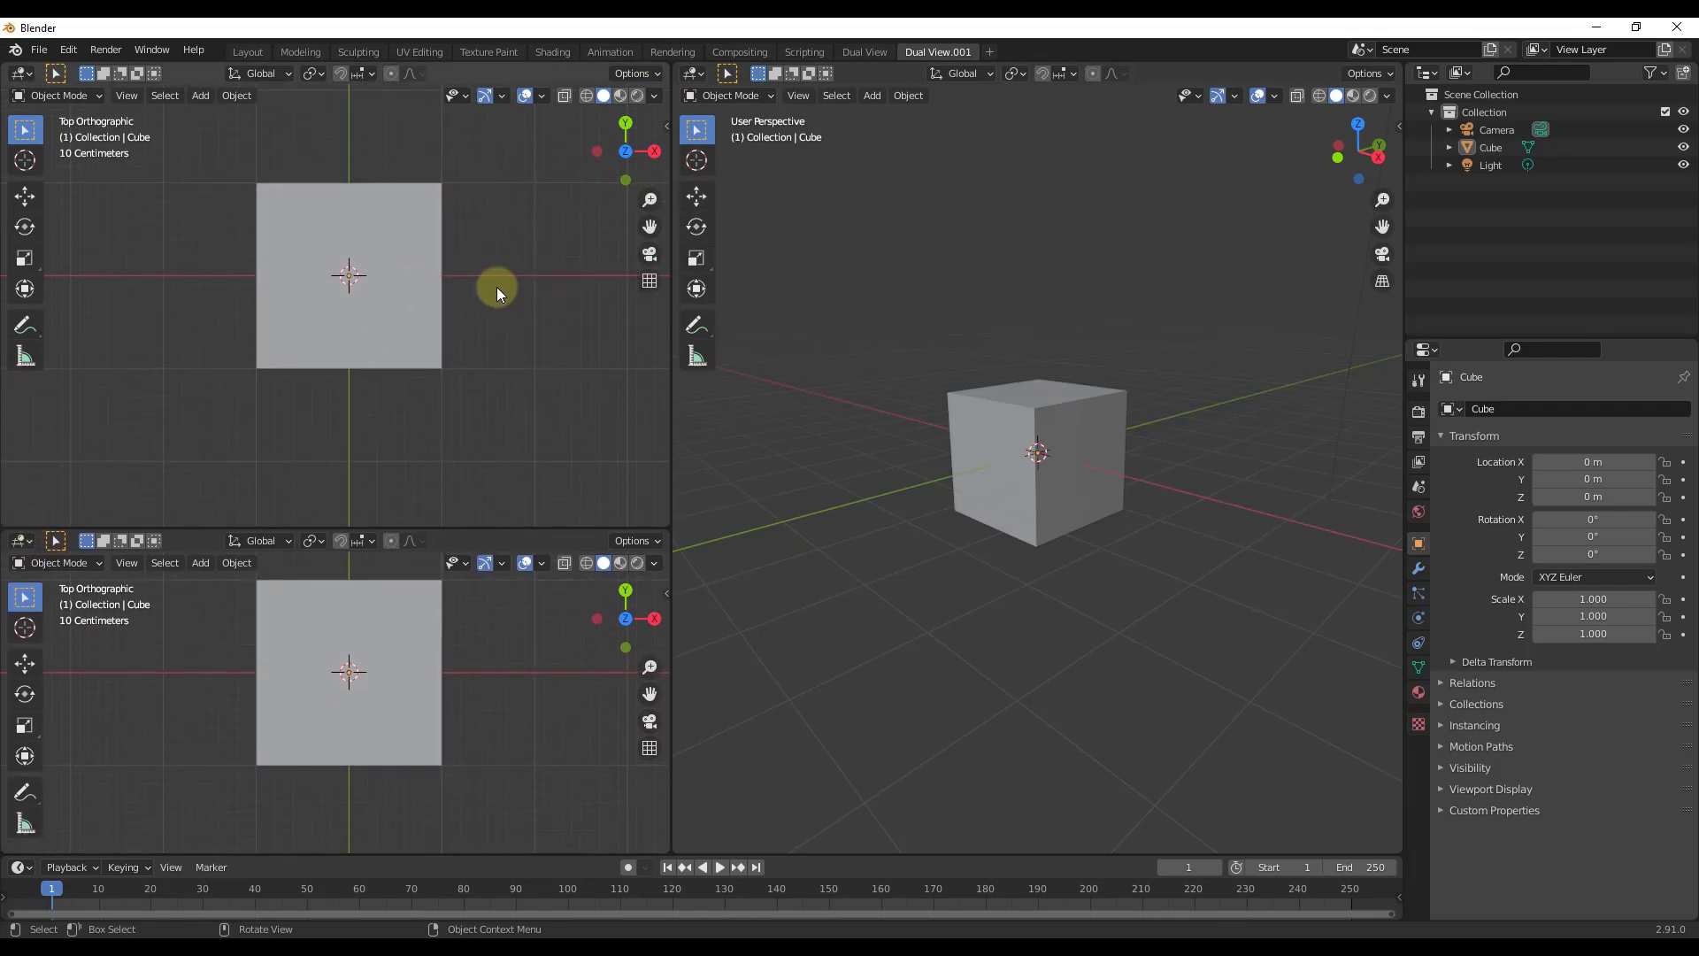
{"action": "double_click", "coordinate": [936, 49]}
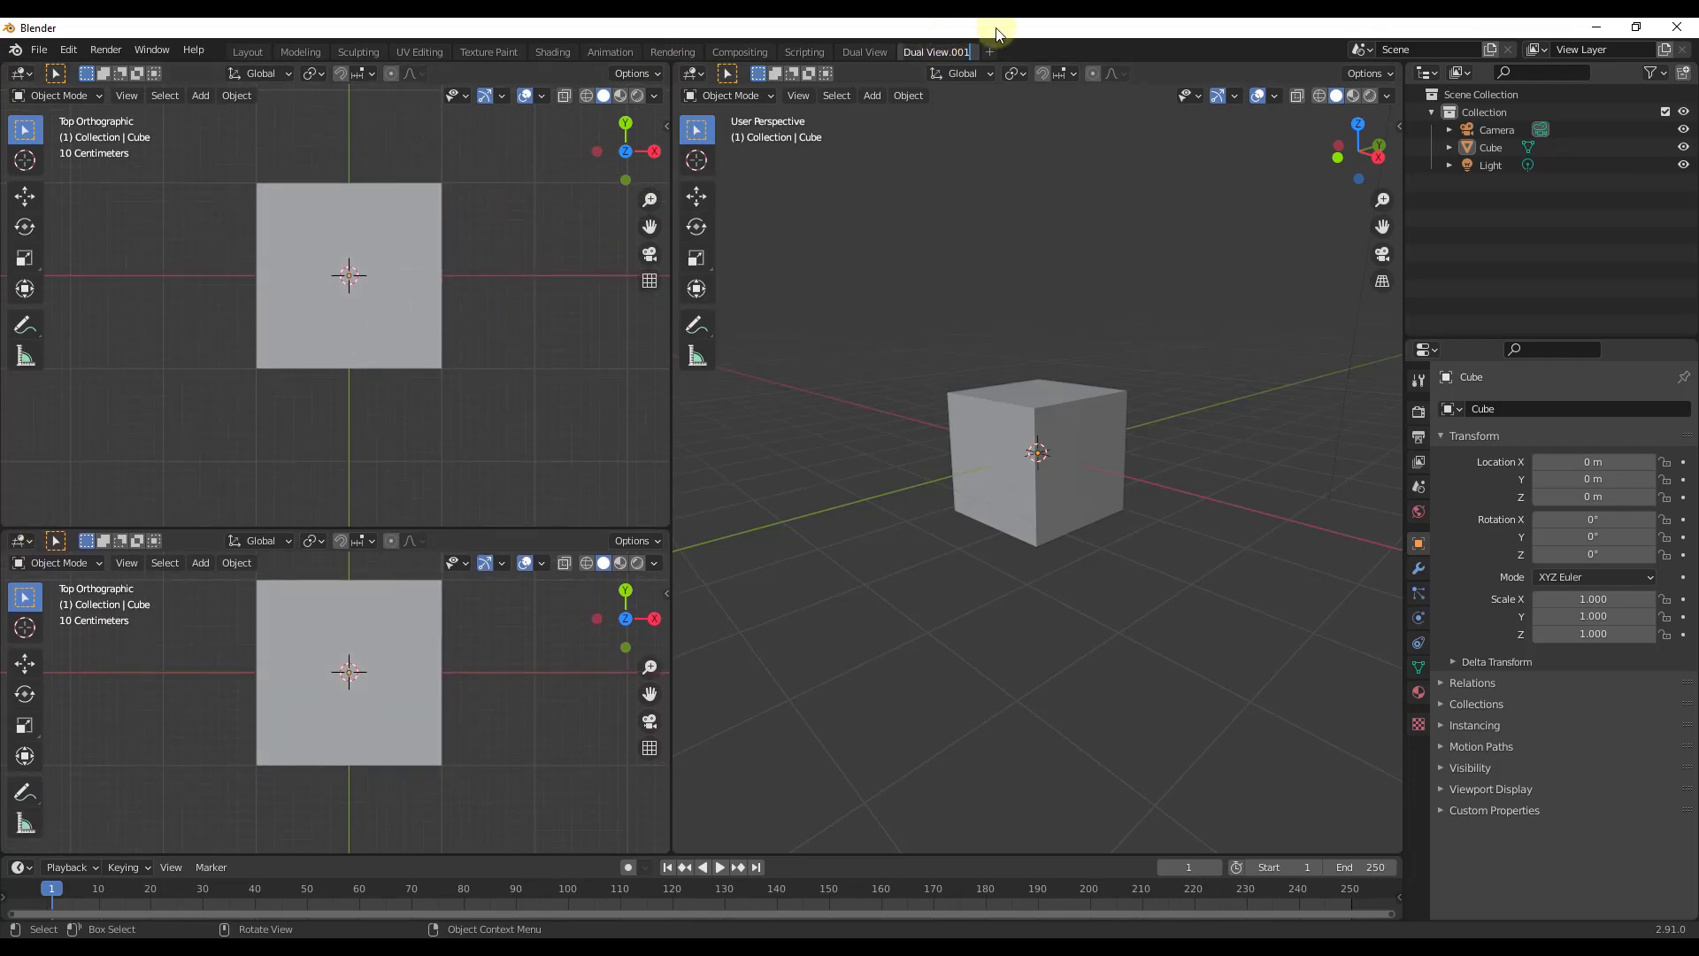
{"action": "type", "text": "Tri View"}
{"action": "key", "text": "Return"}
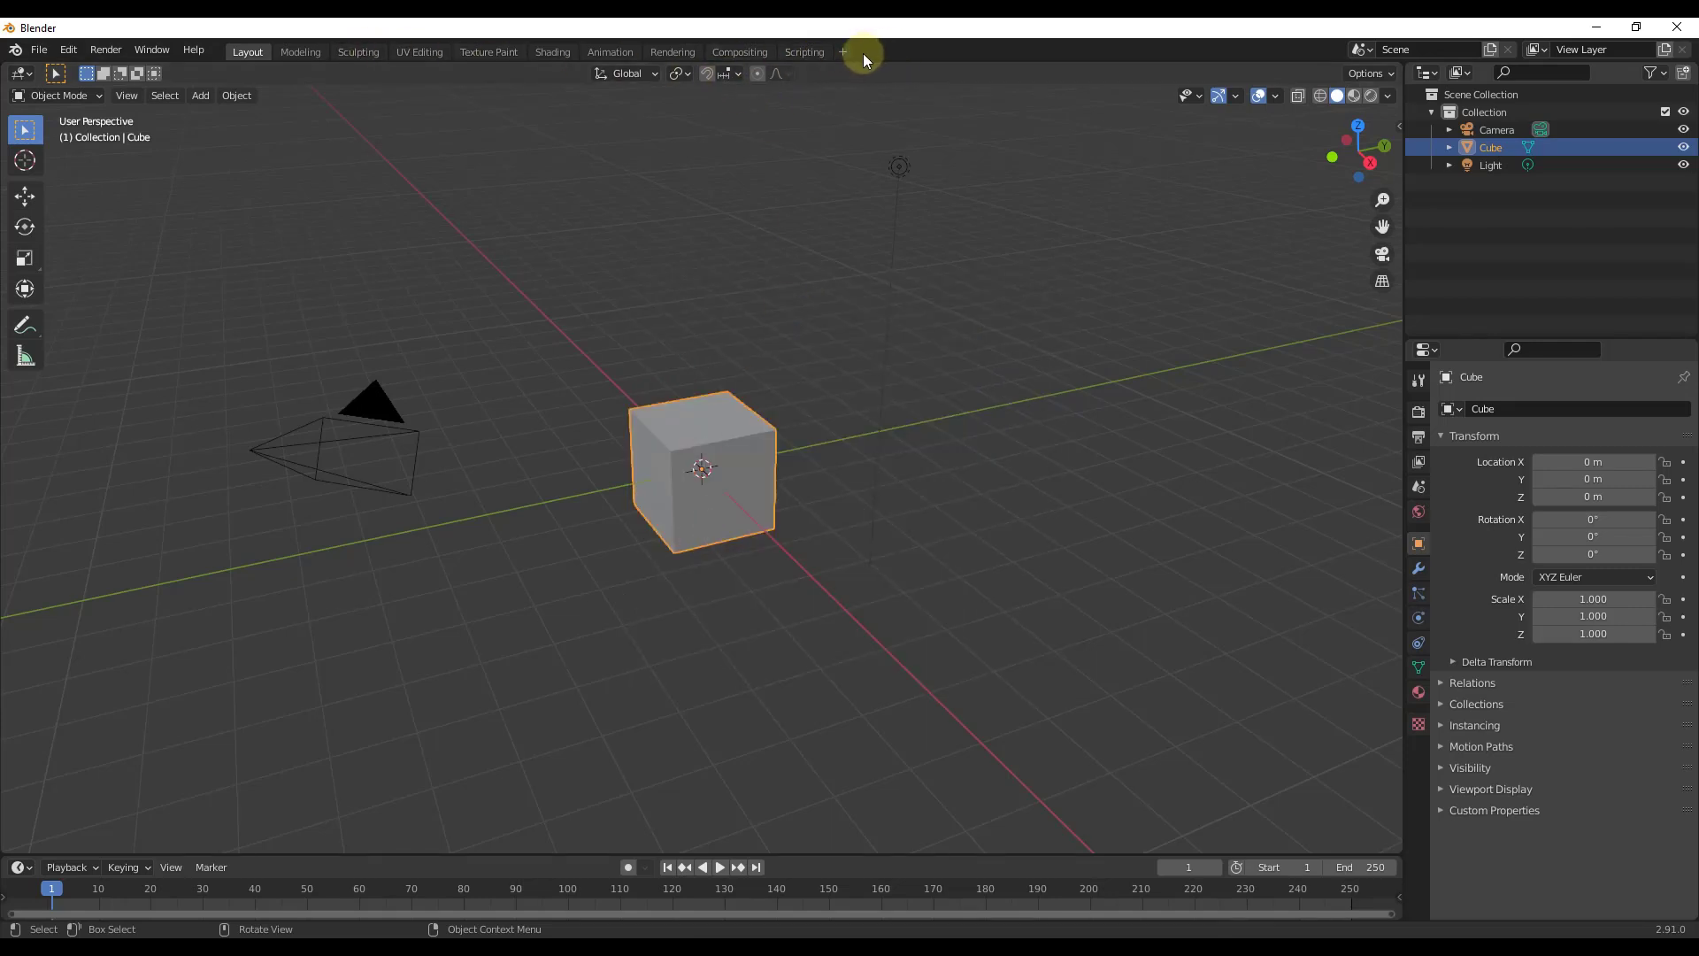
- Restore the session from the Edit menu so the Dual View and Tri View tabs return
{"action": "left_click", "coordinate": [68, 49]}
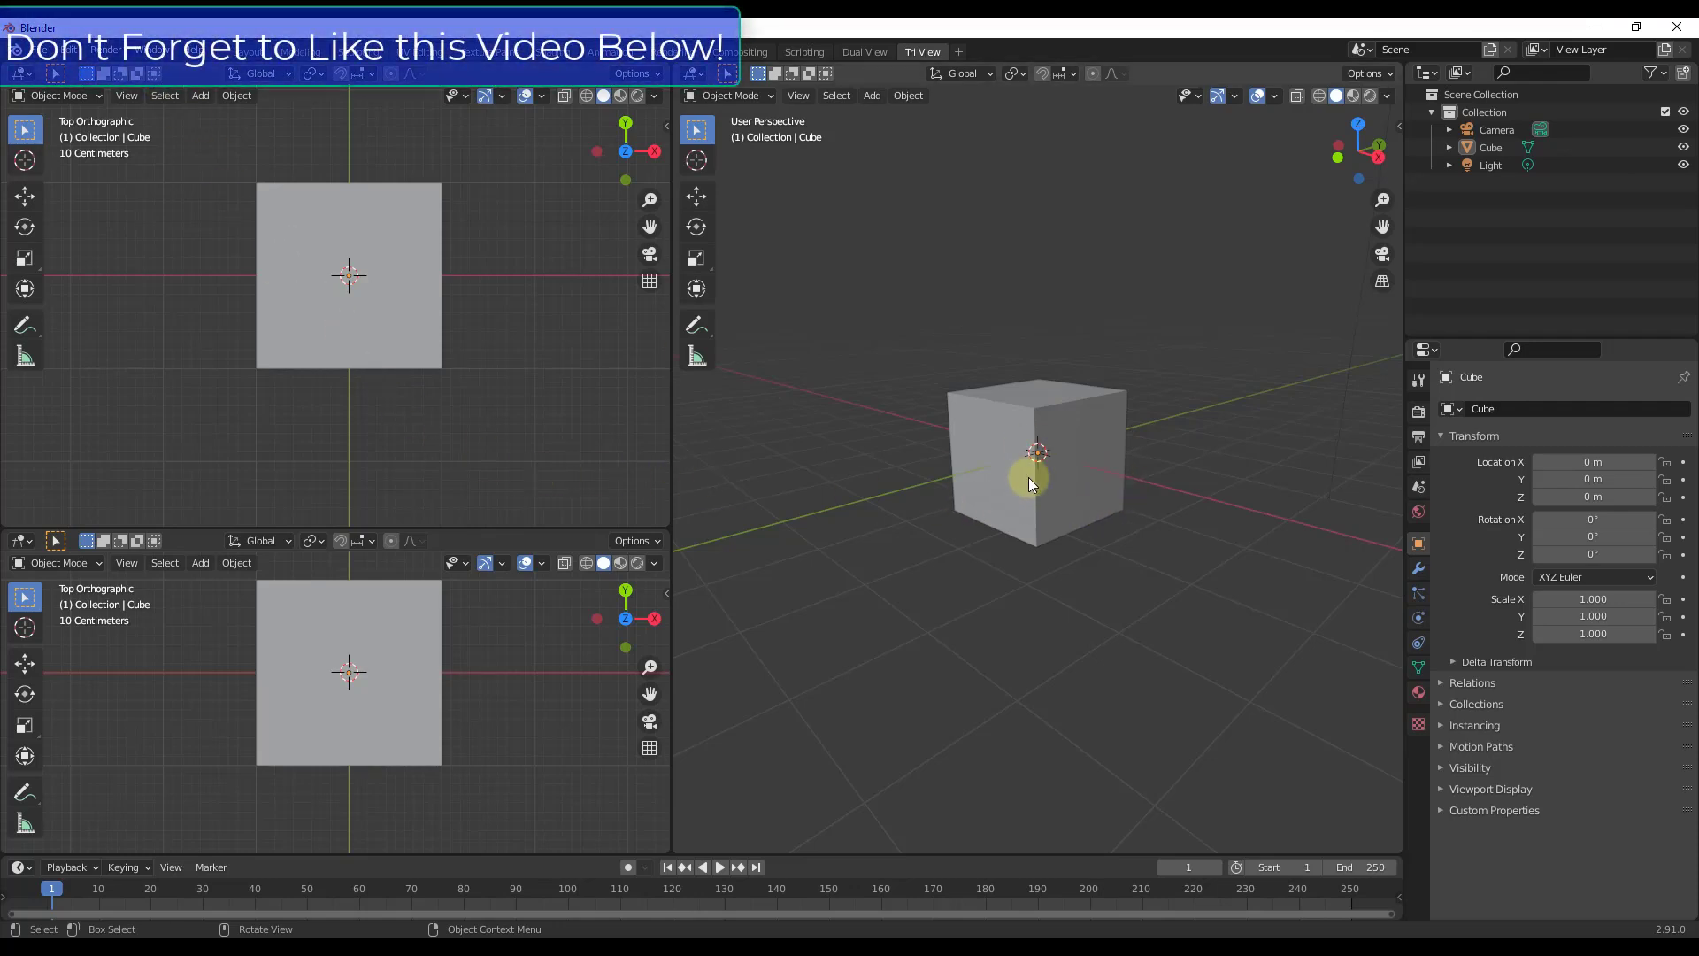
- Save the current setup as Blender's startup file via File > Defaults
{"action": "left_click", "coordinate": [39, 50]}
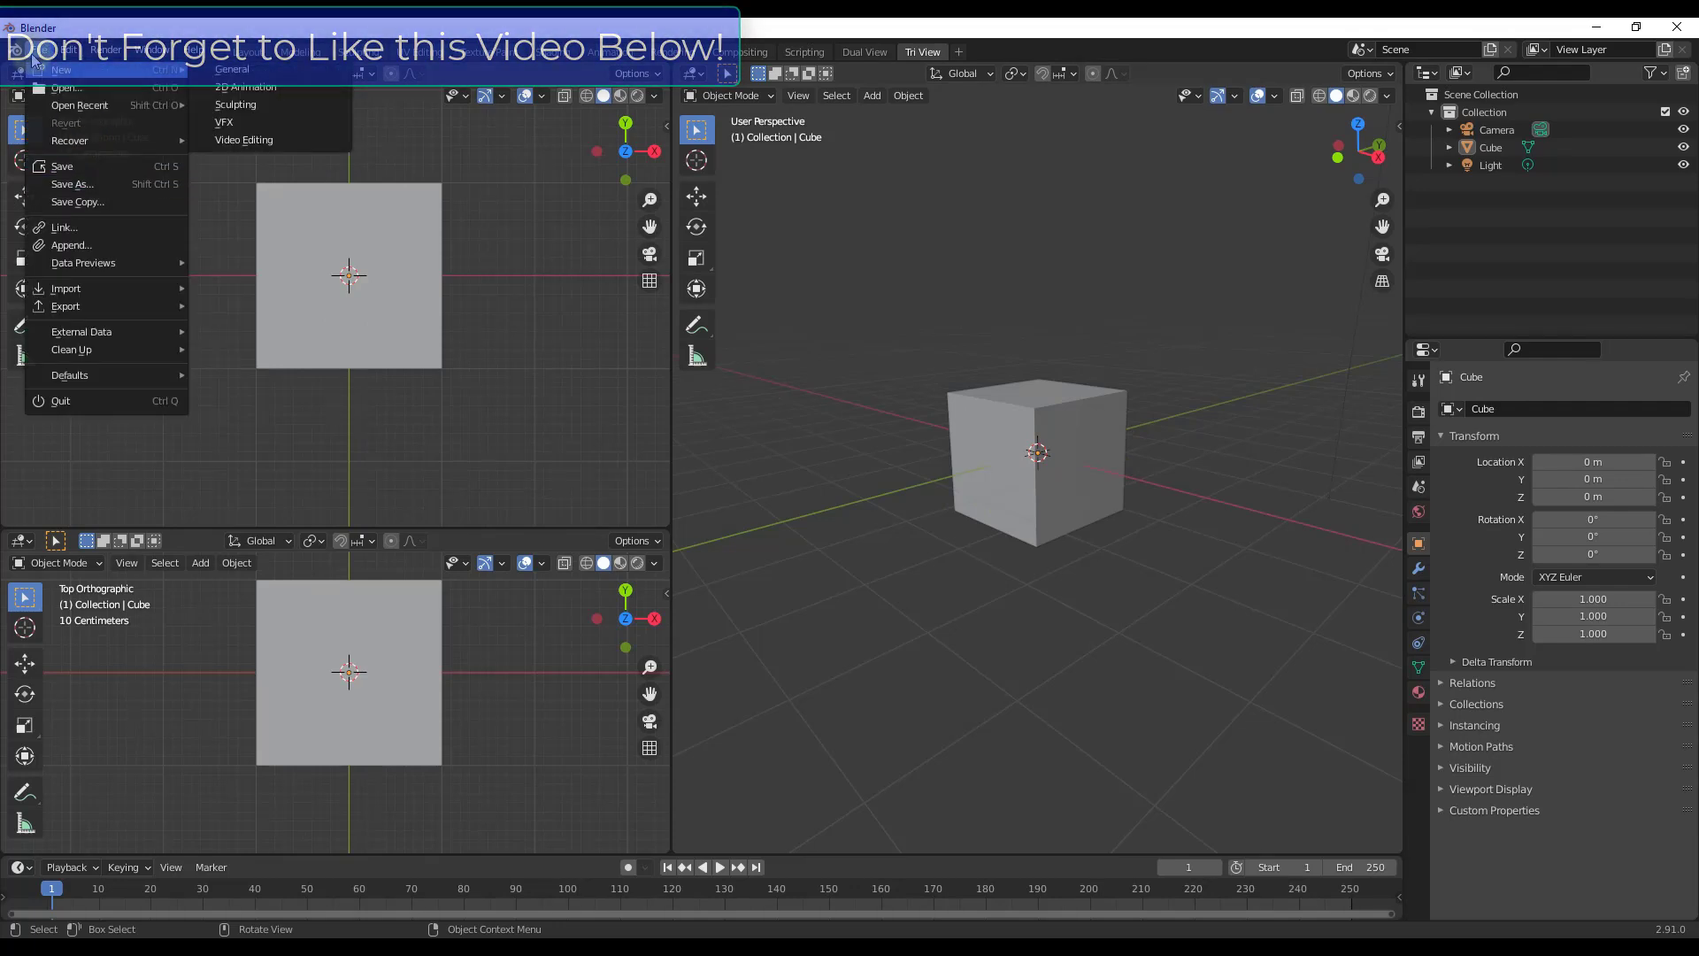
{"action": "mouse_move", "coordinate": [94, 374]}
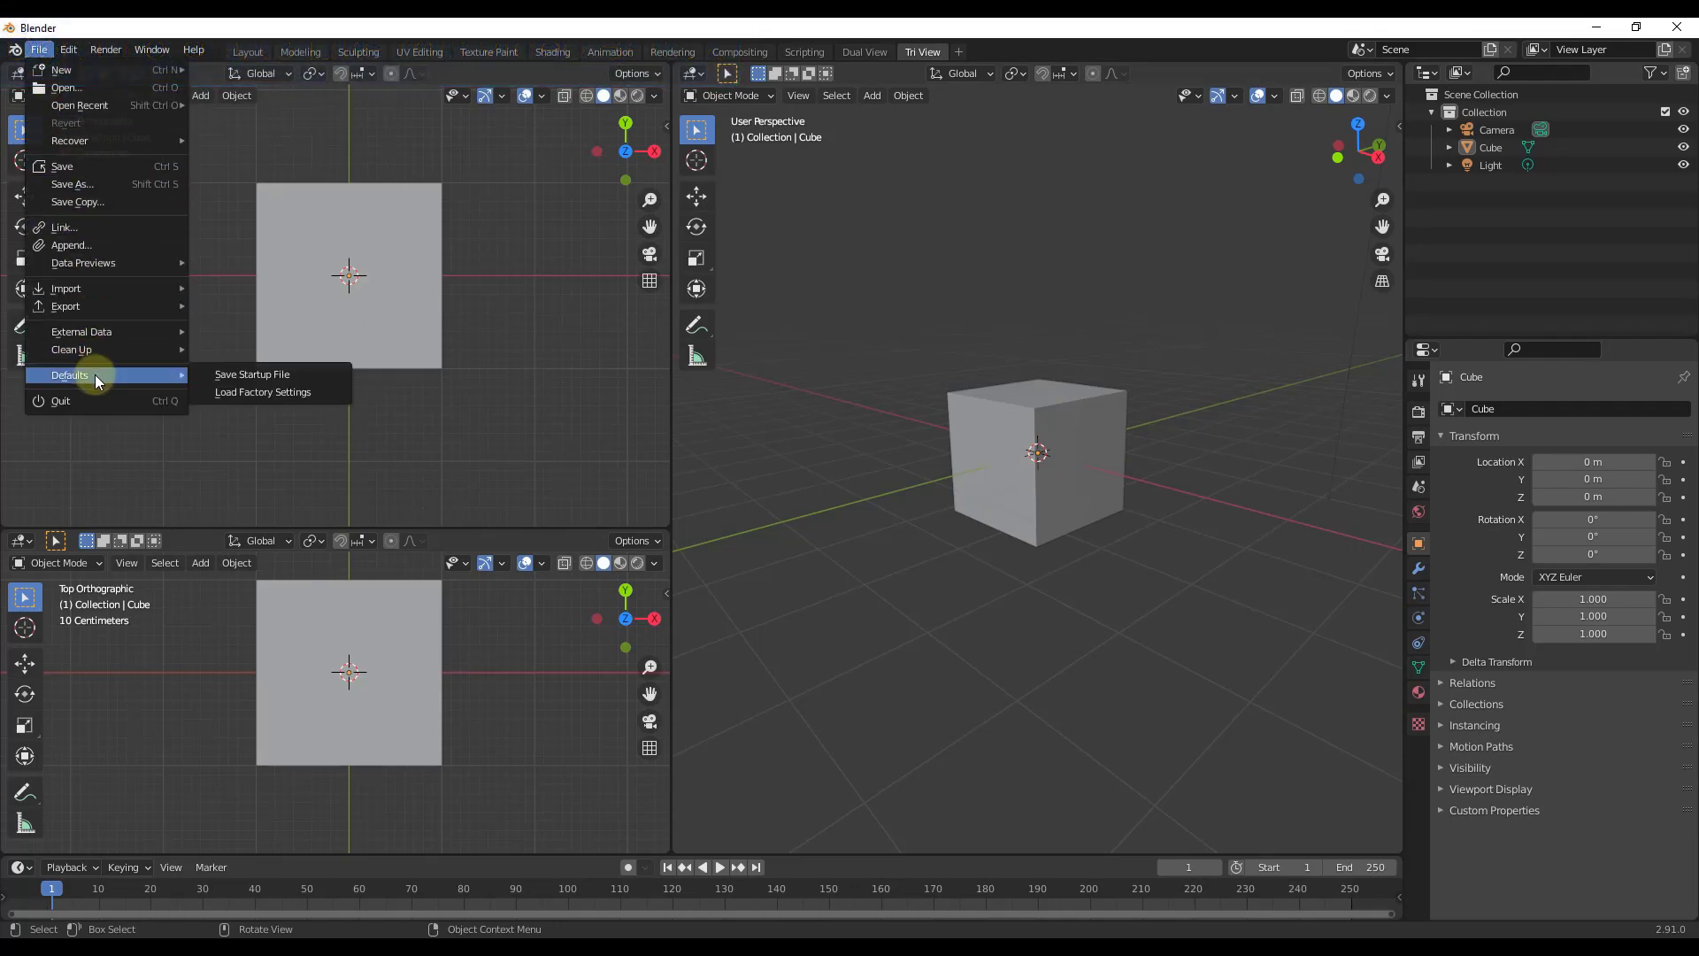
{"action": "left_click", "coordinate": [251, 375]}
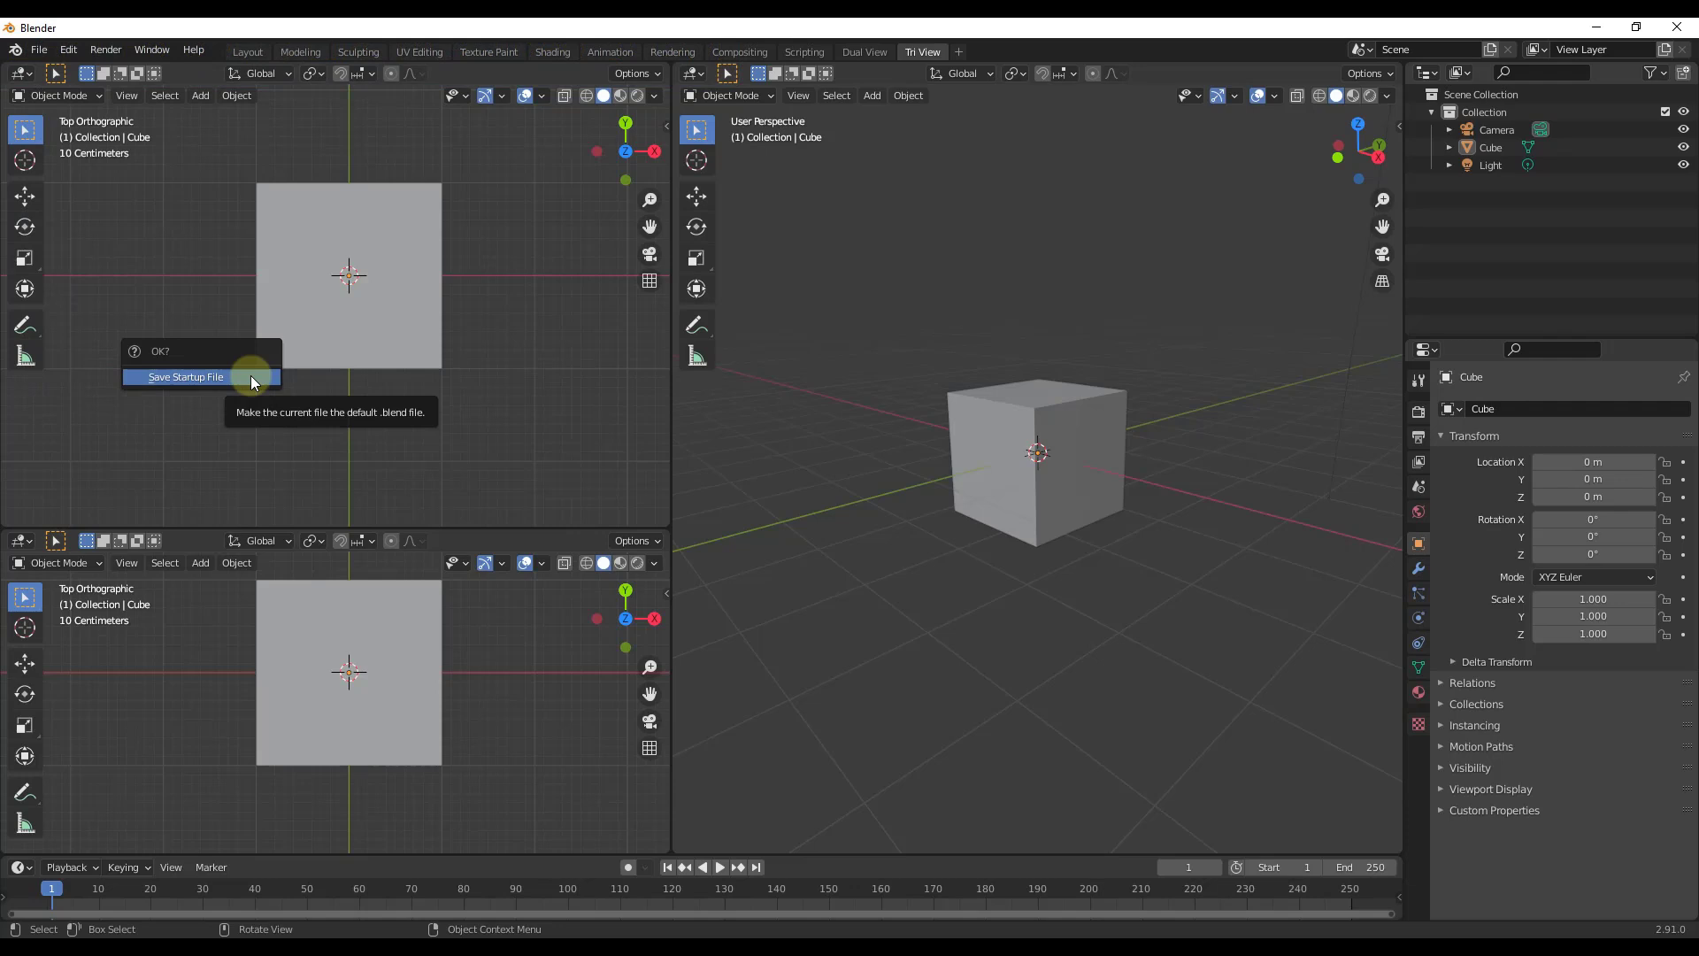
{"action": "left_click", "coordinate": [251, 377]}
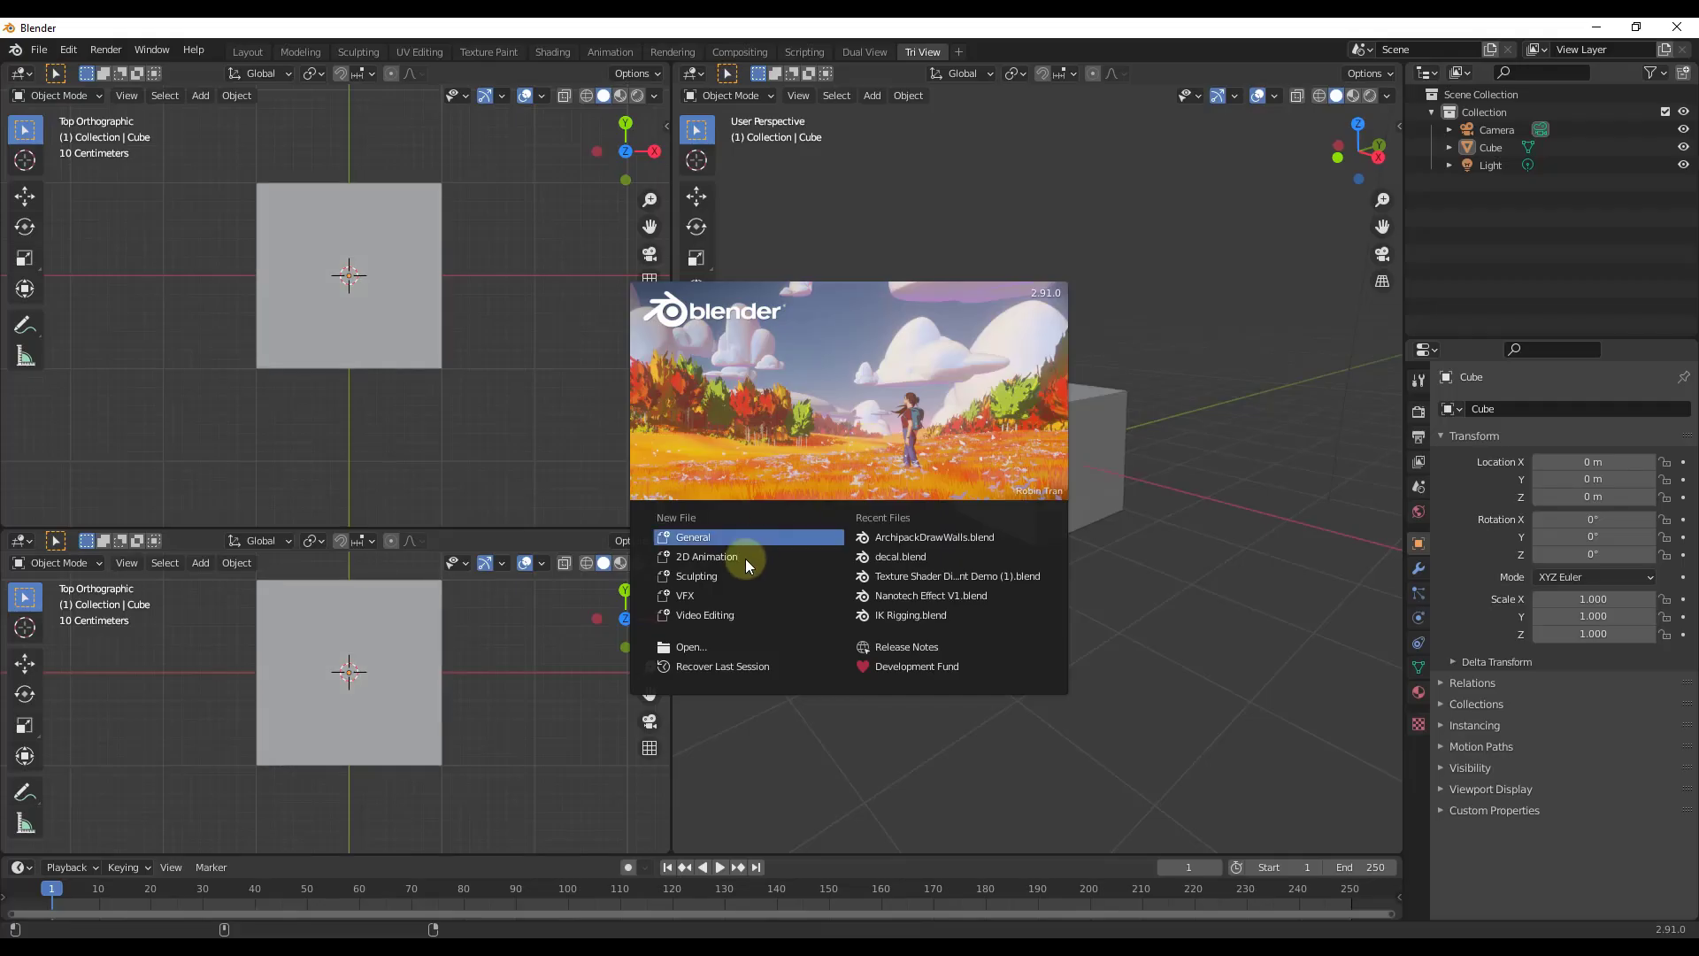
- Start a new General file and confirm the Dual View and Tri View tabs appear
{"action": "left_click", "coordinate": [705, 538]}
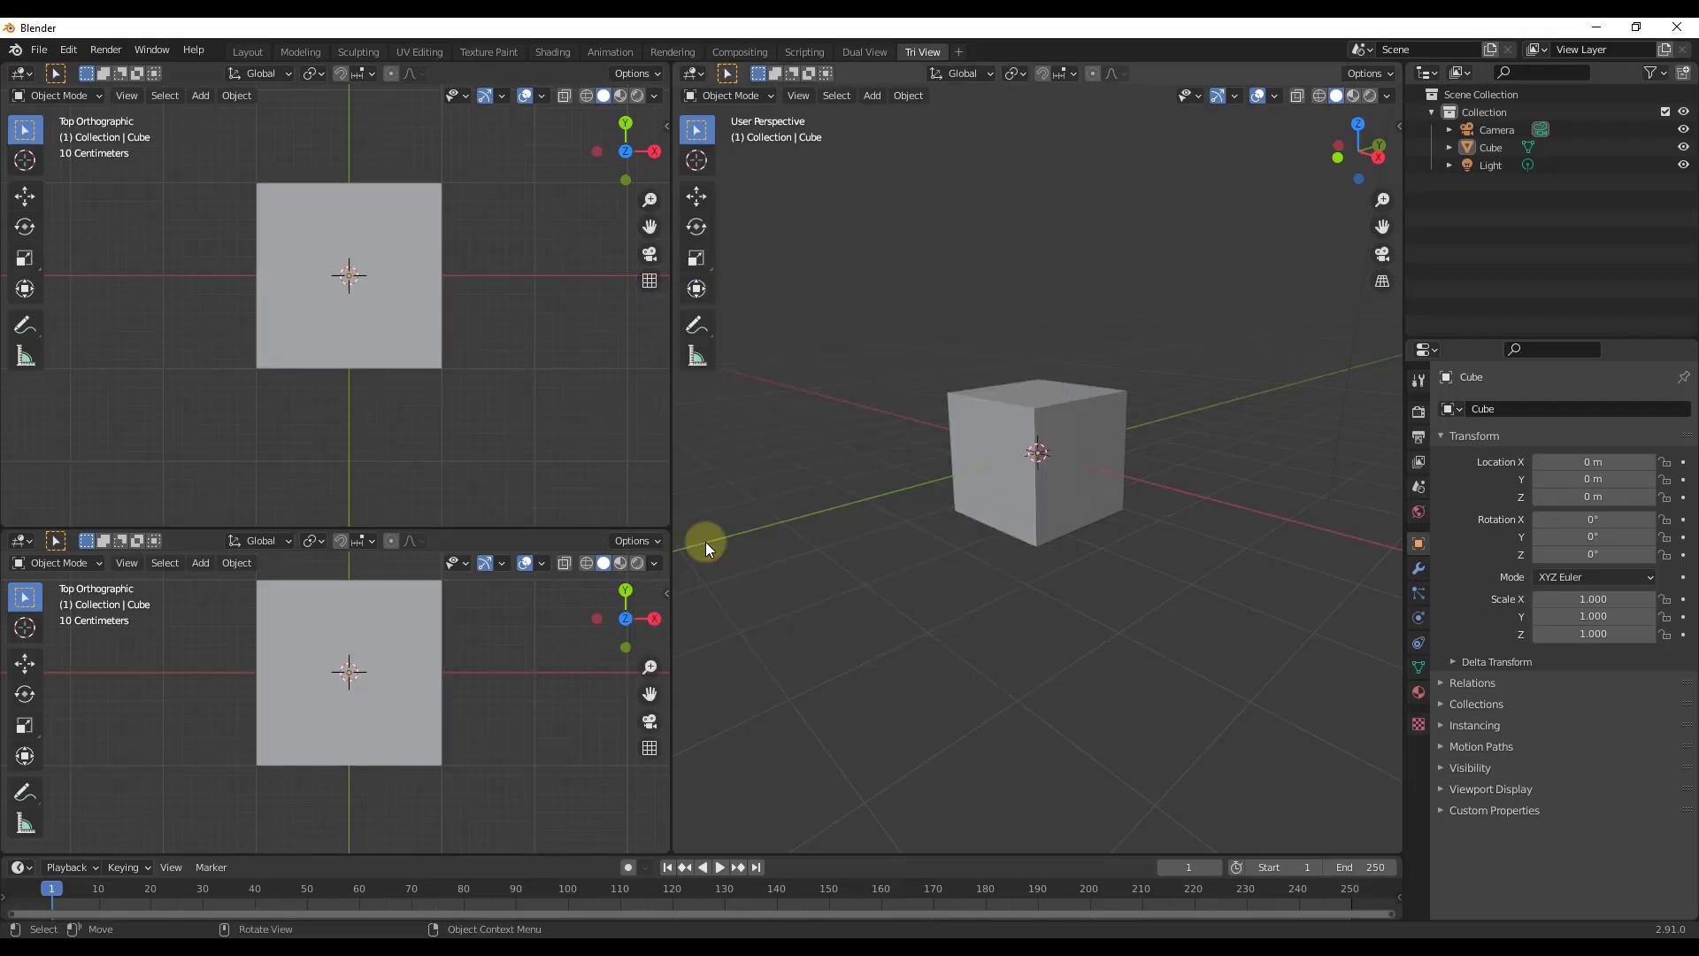
{"action": "left_click", "coordinate": [855, 51]}
{"action": "left_click", "coordinate": [918, 51]}
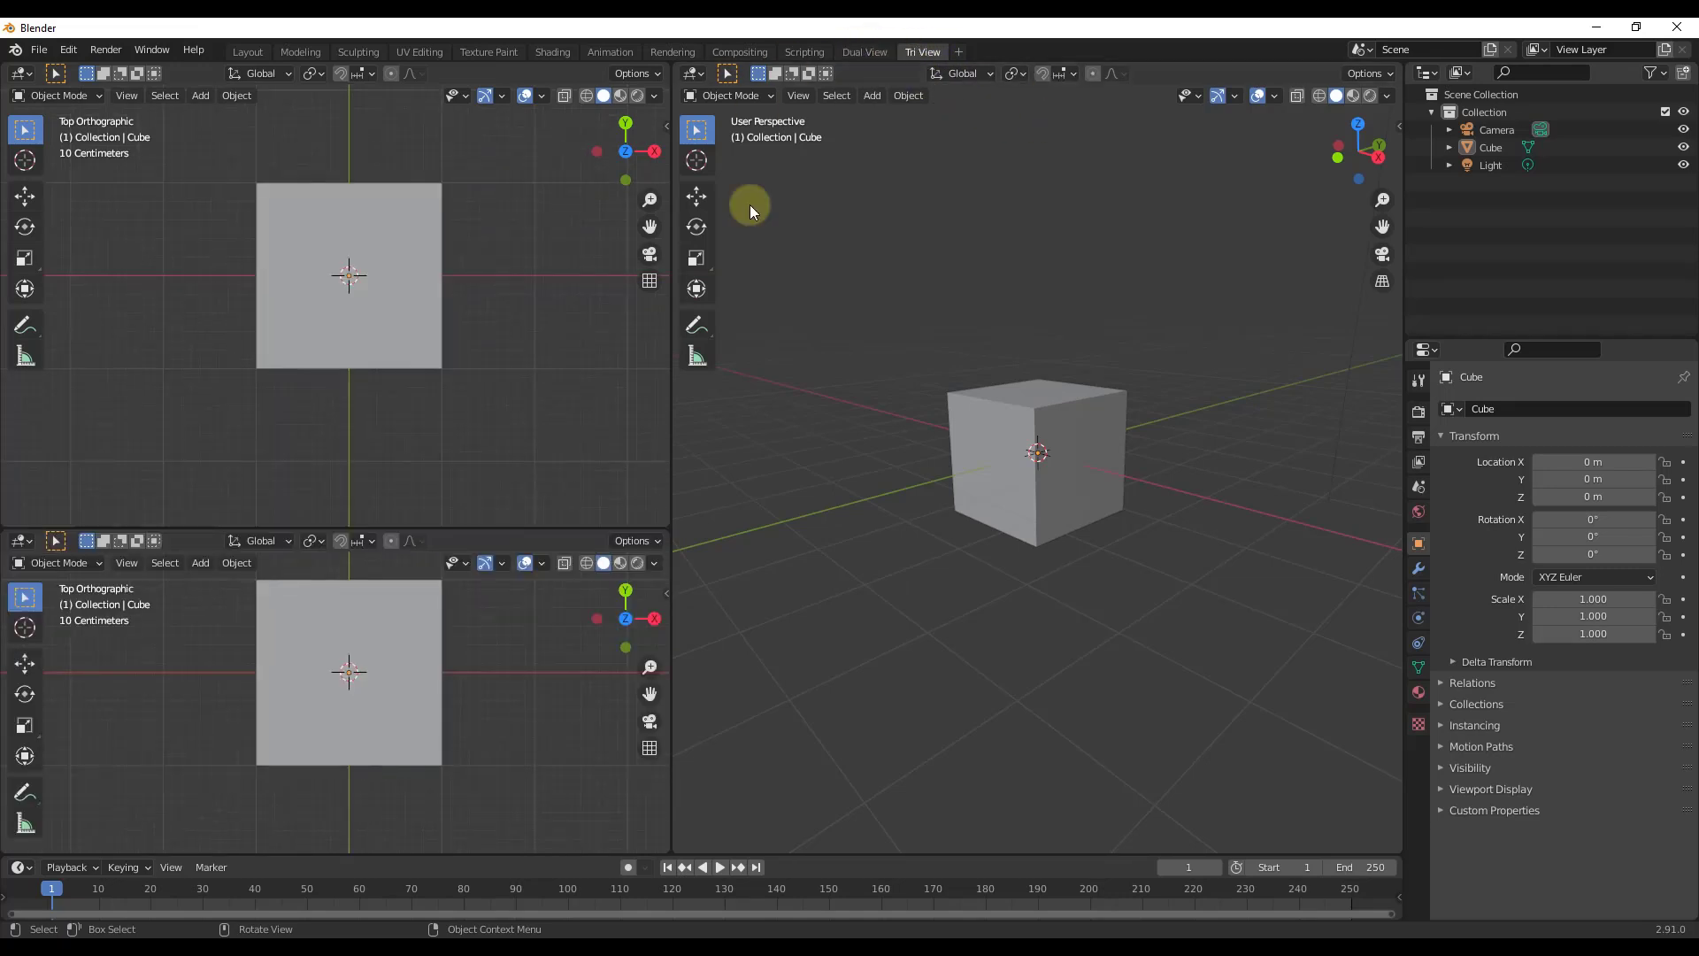
- With the Layout workspace active, save it as the startup file, then start a new General file
{"action": "left_click", "coordinate": [247, 53]}
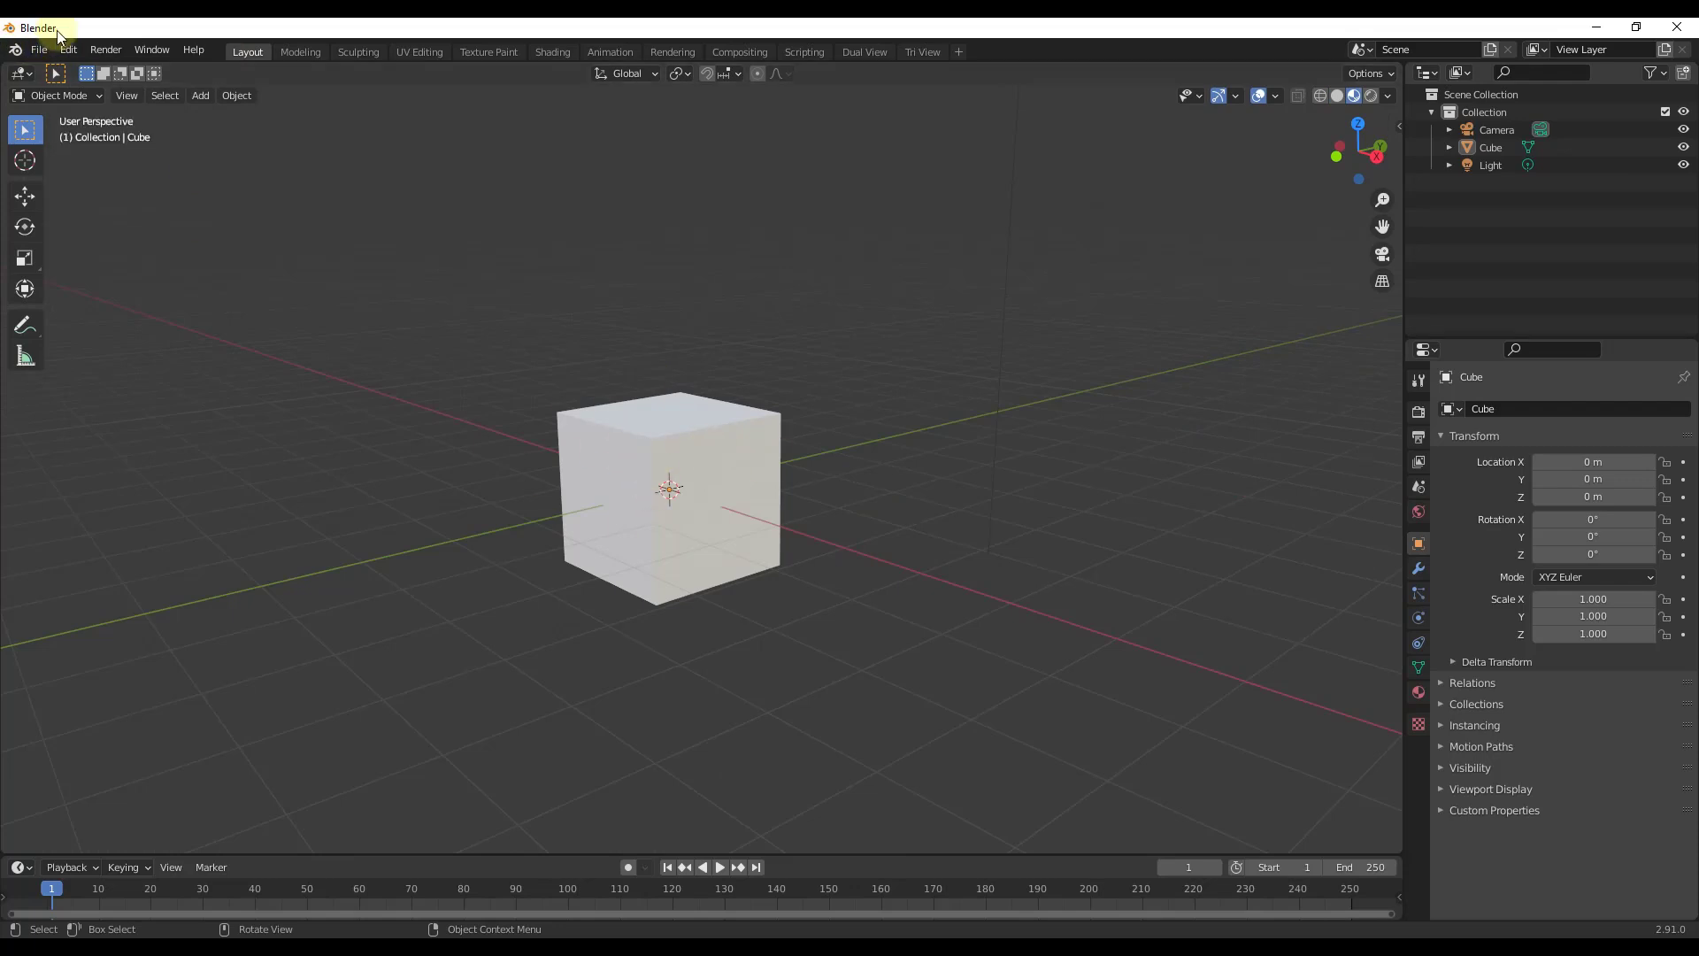
{"action": "left_click", "coordinate": [39, 50]}
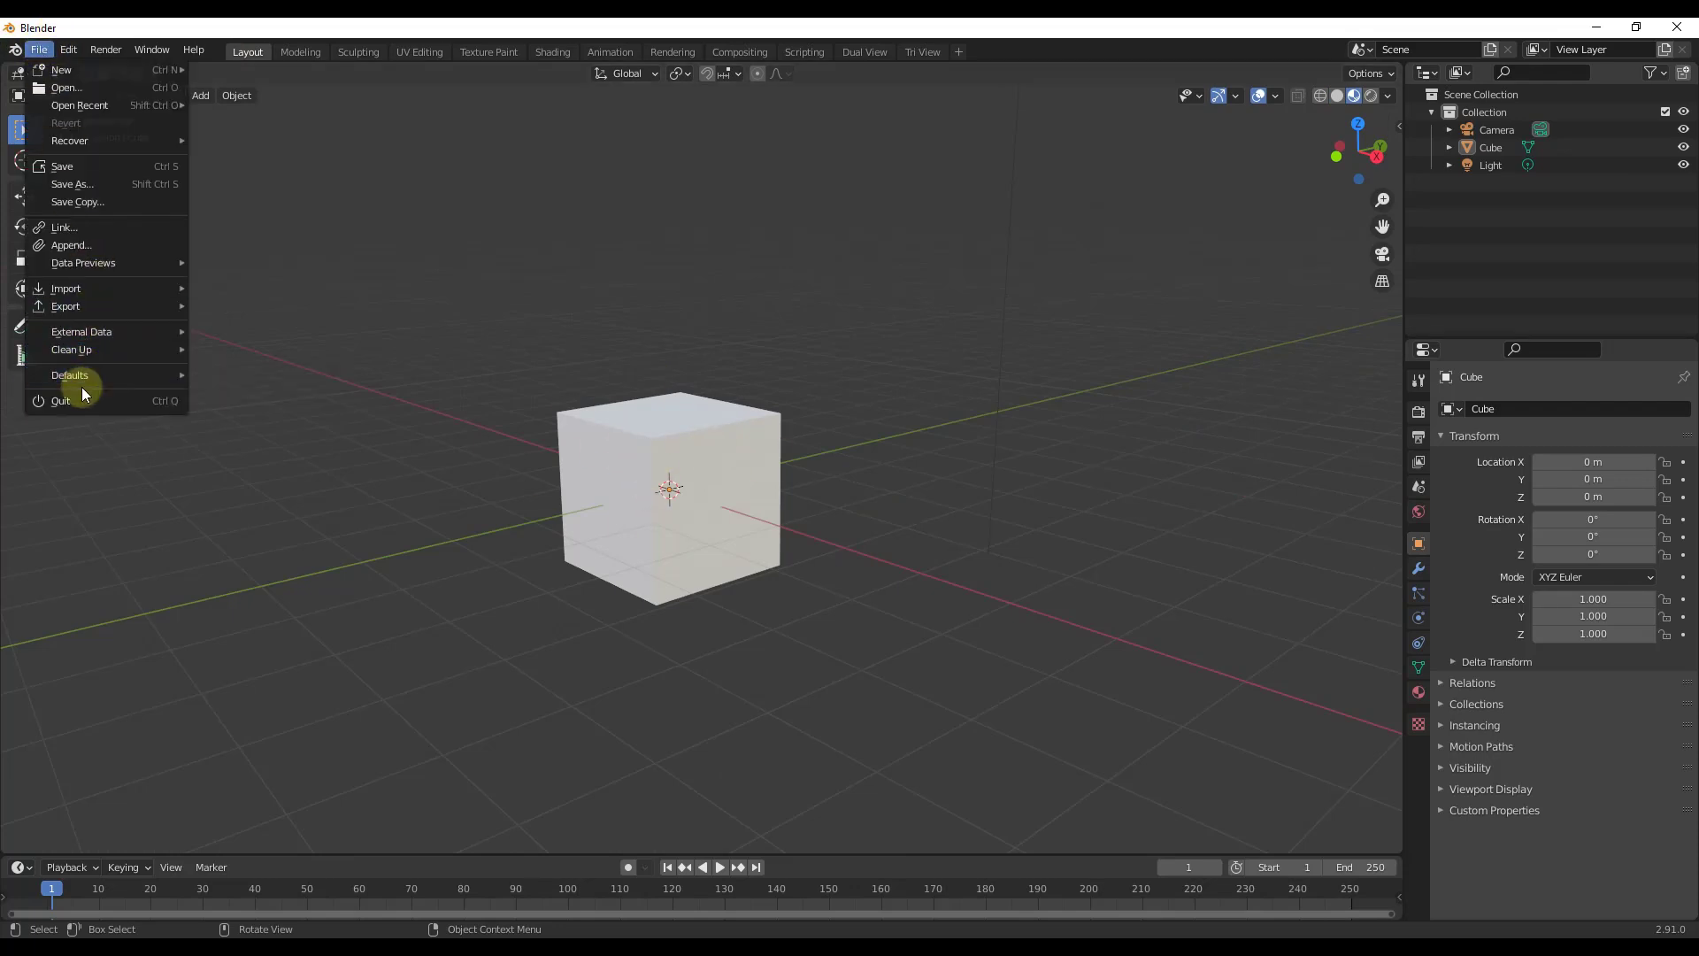
{"action": "mouse_move", "coordinate": [94, 372]}
{"action": "left_click", "coordinate": [237, 375]}
{"action": "left_click", "coordinate": [237, 375]}
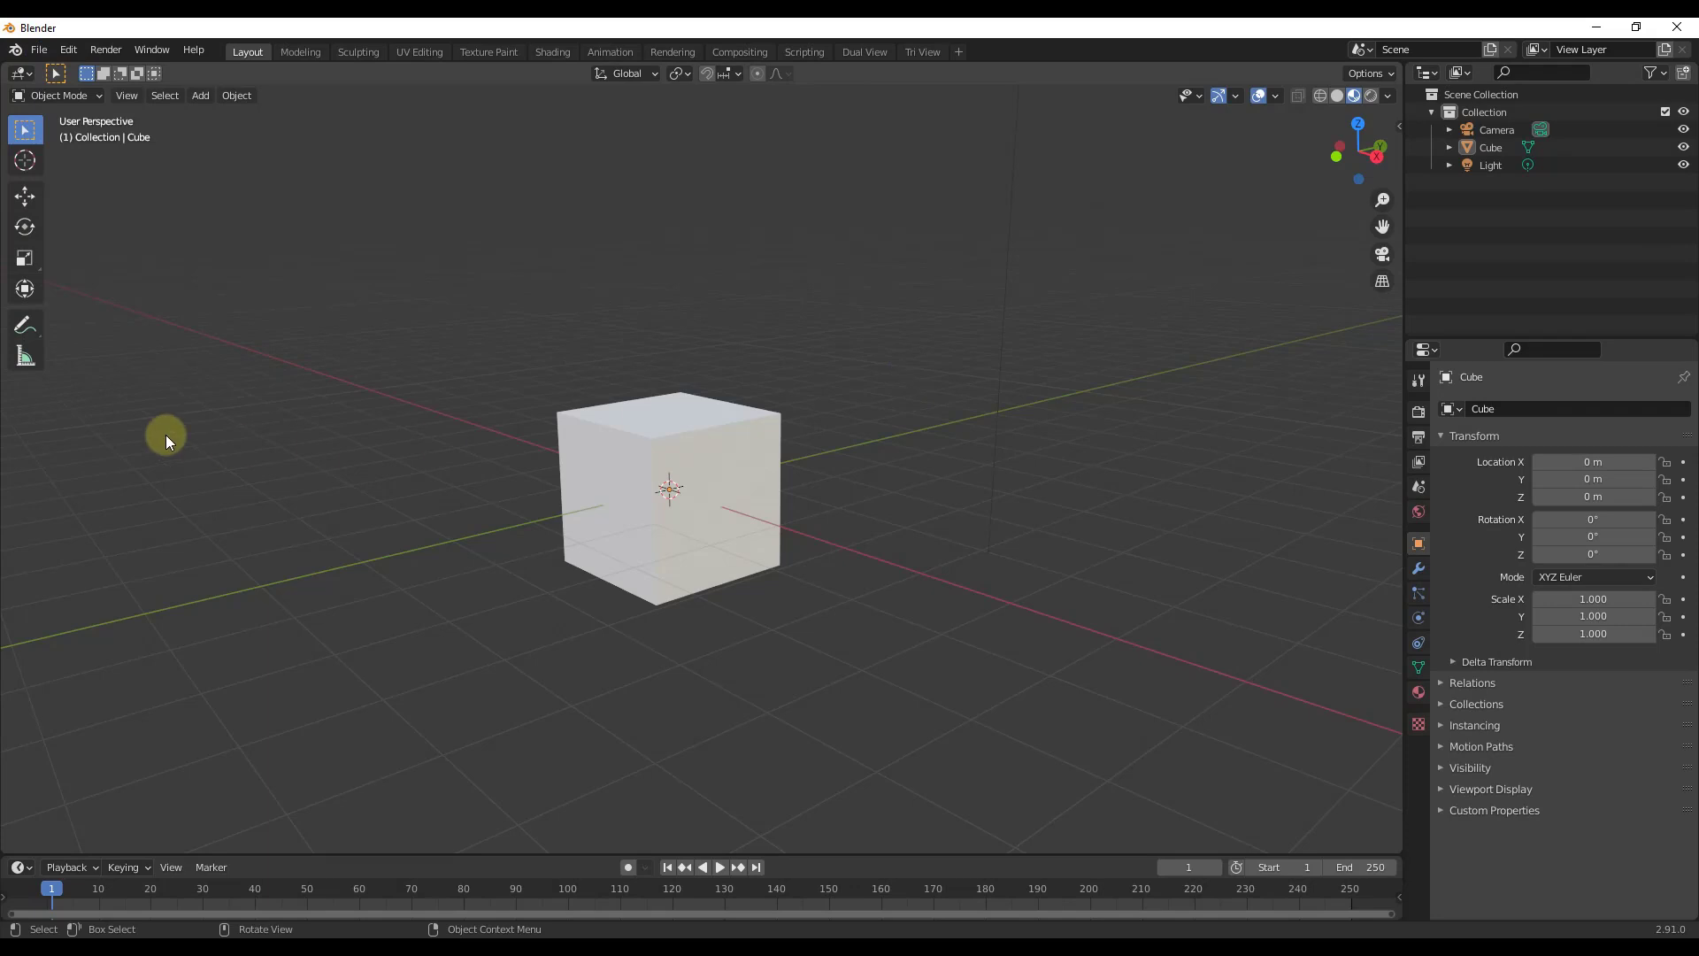
{"action": "left_click", "coordinate": [39, 49]}
{"action": "left_click", "coordinate": [269, 375]}
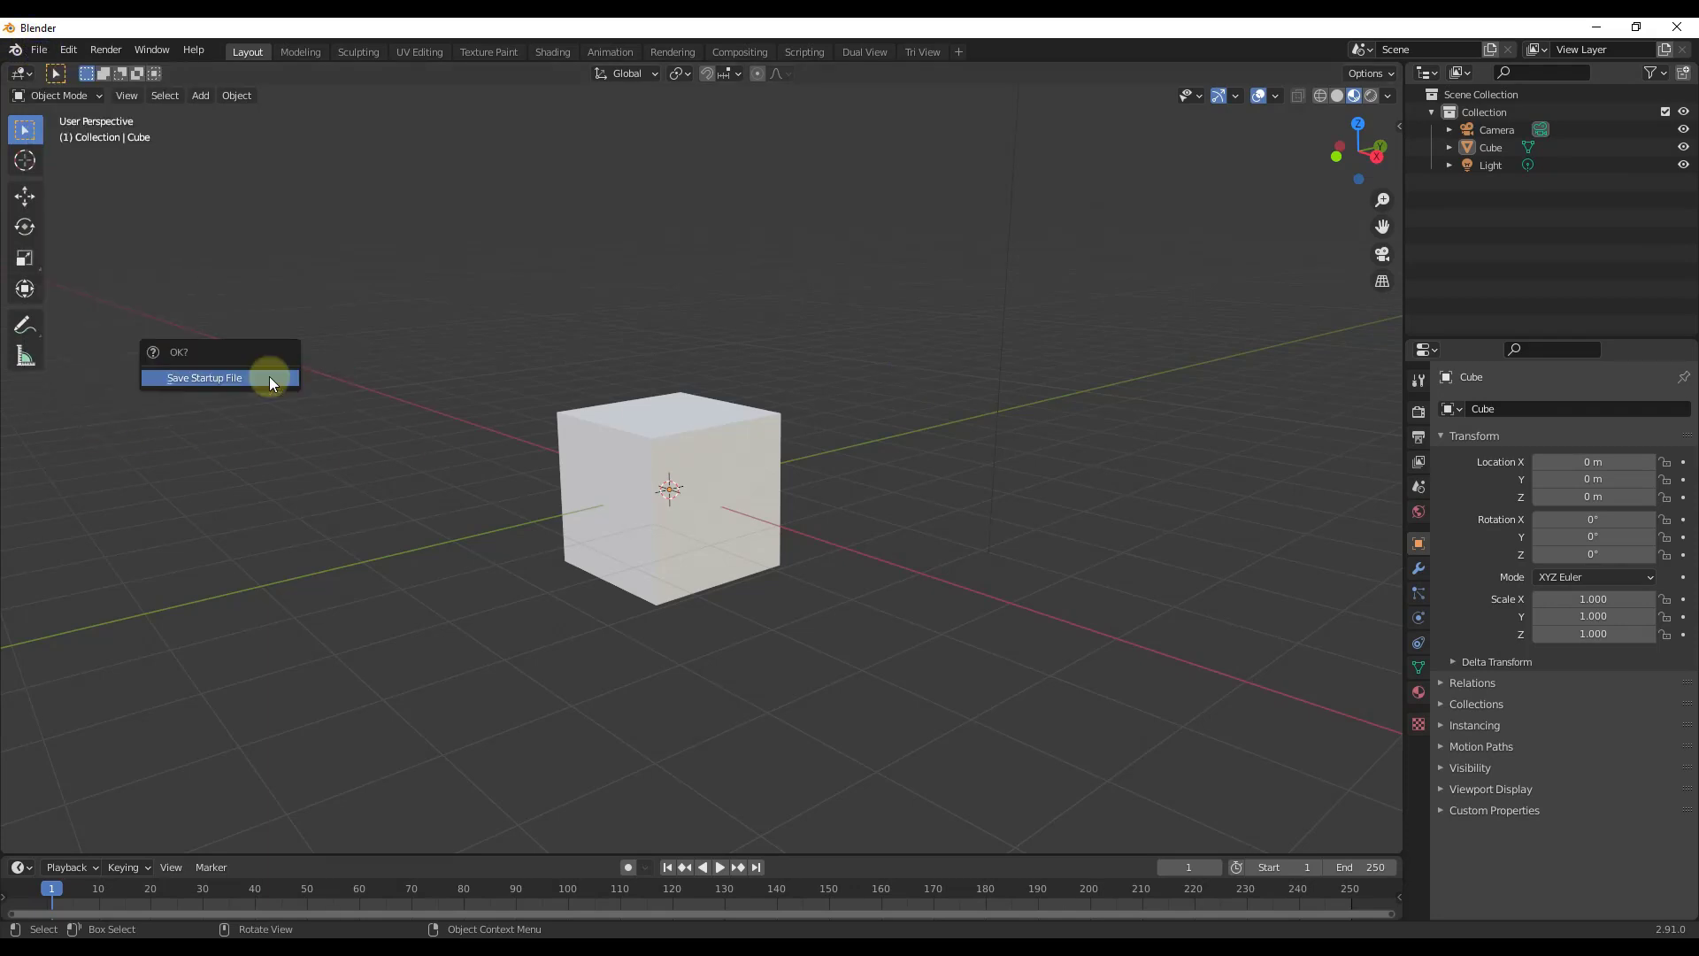
{"action": "left_click", "coordinate": [272, 378]}
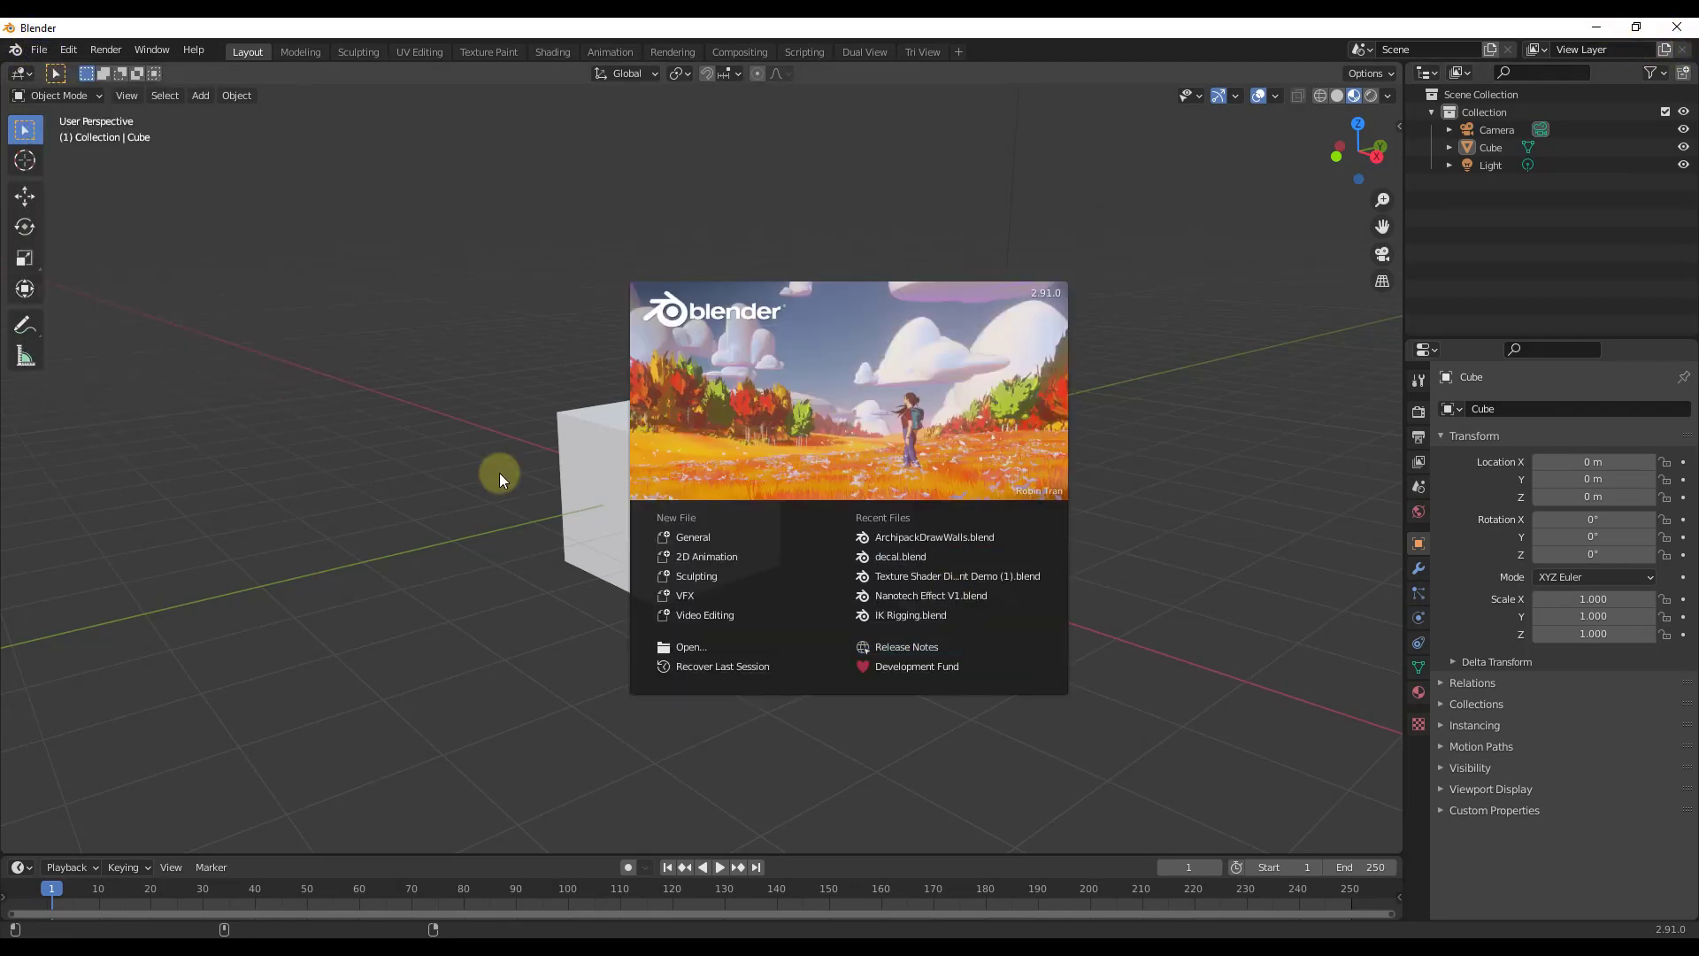
{"action": "left_click", "coordinate": [703, 538]}
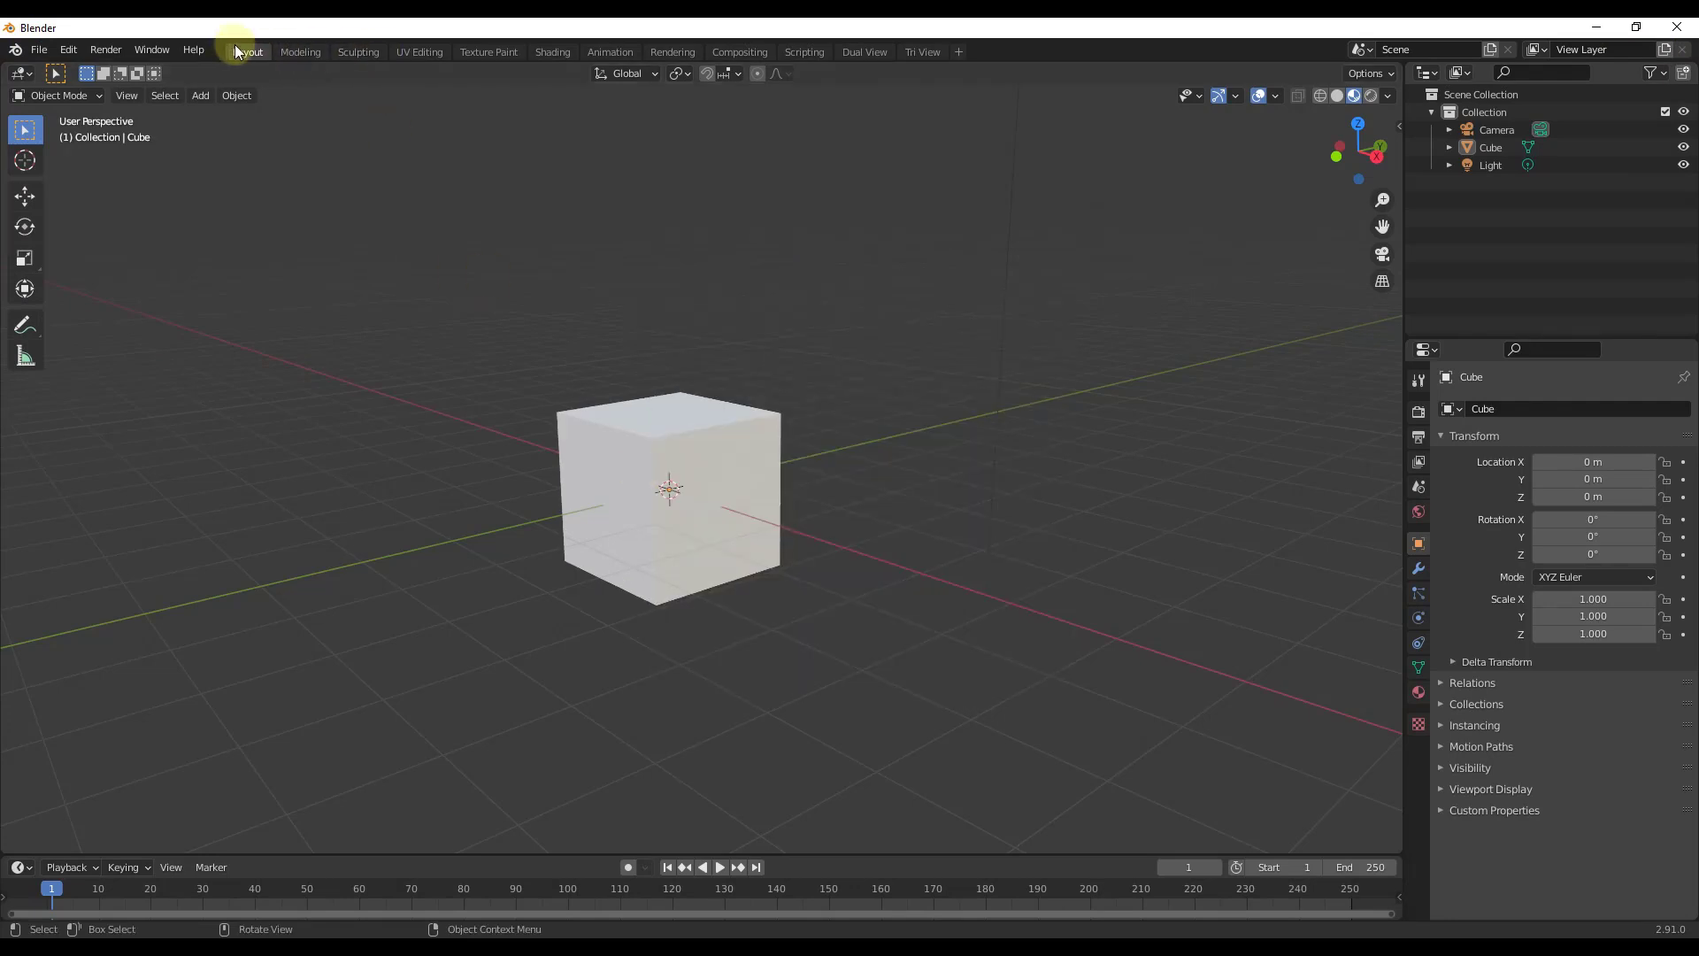
- Check the Dual View workspace, then open Tri View to confirm its three viewports
{"action": "left_click", "coordinate": [854, 54]}
{"action": "left_click", "coordinate": [923, 51]}
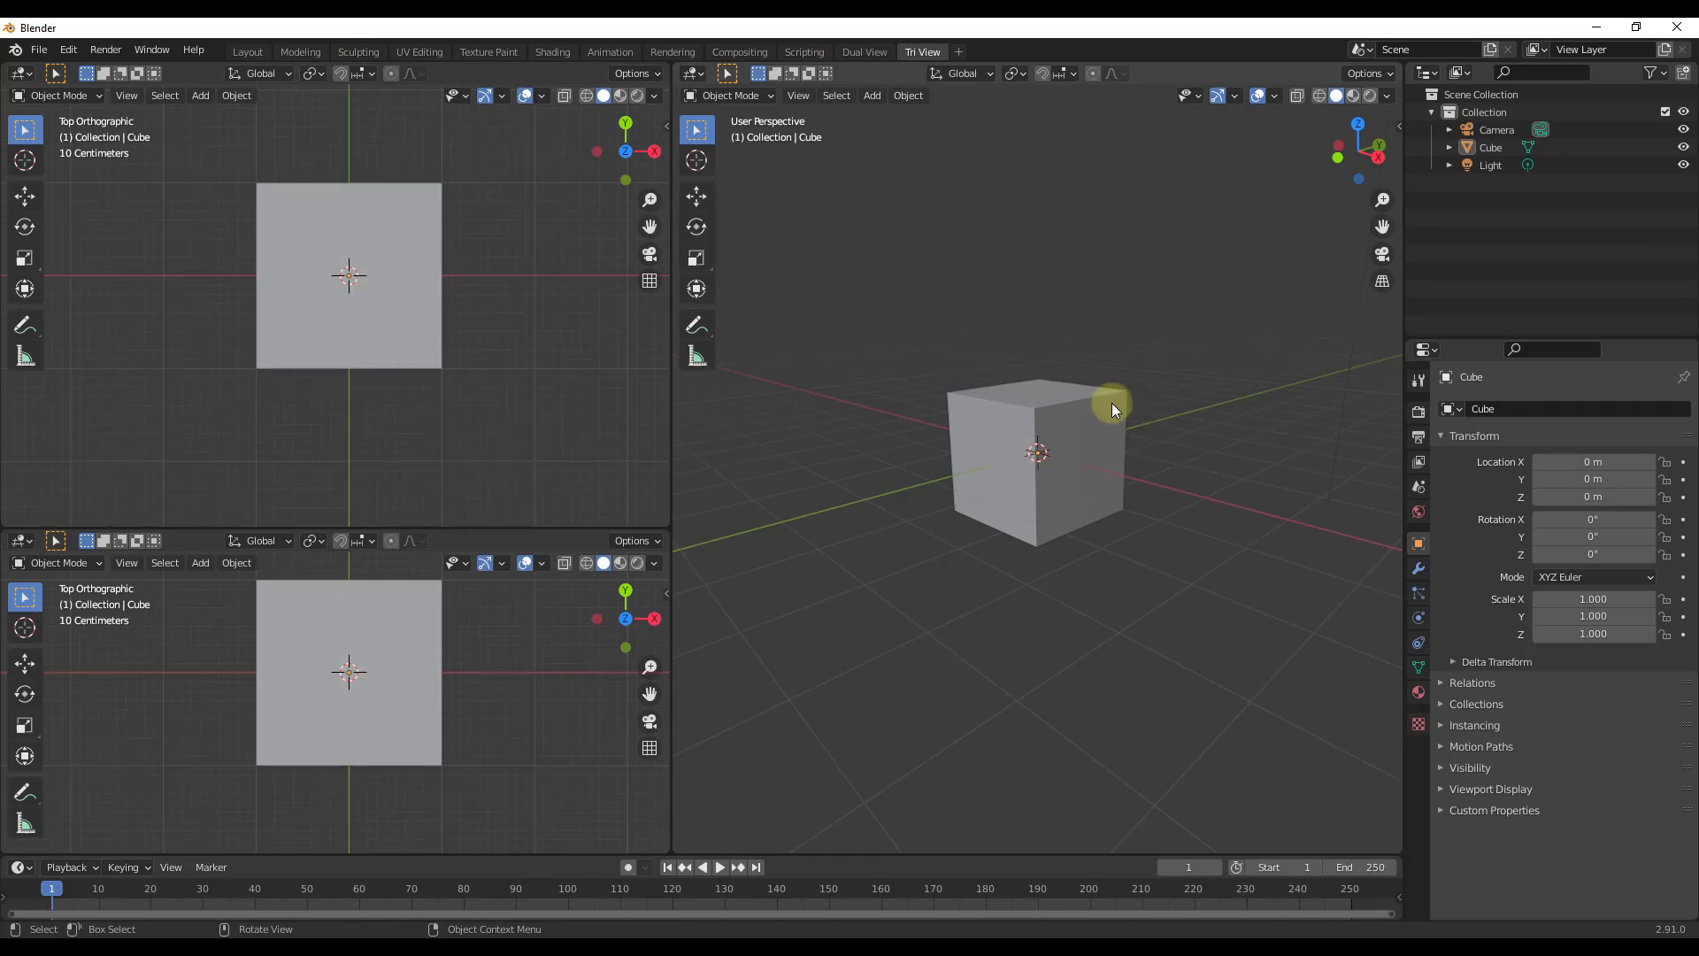